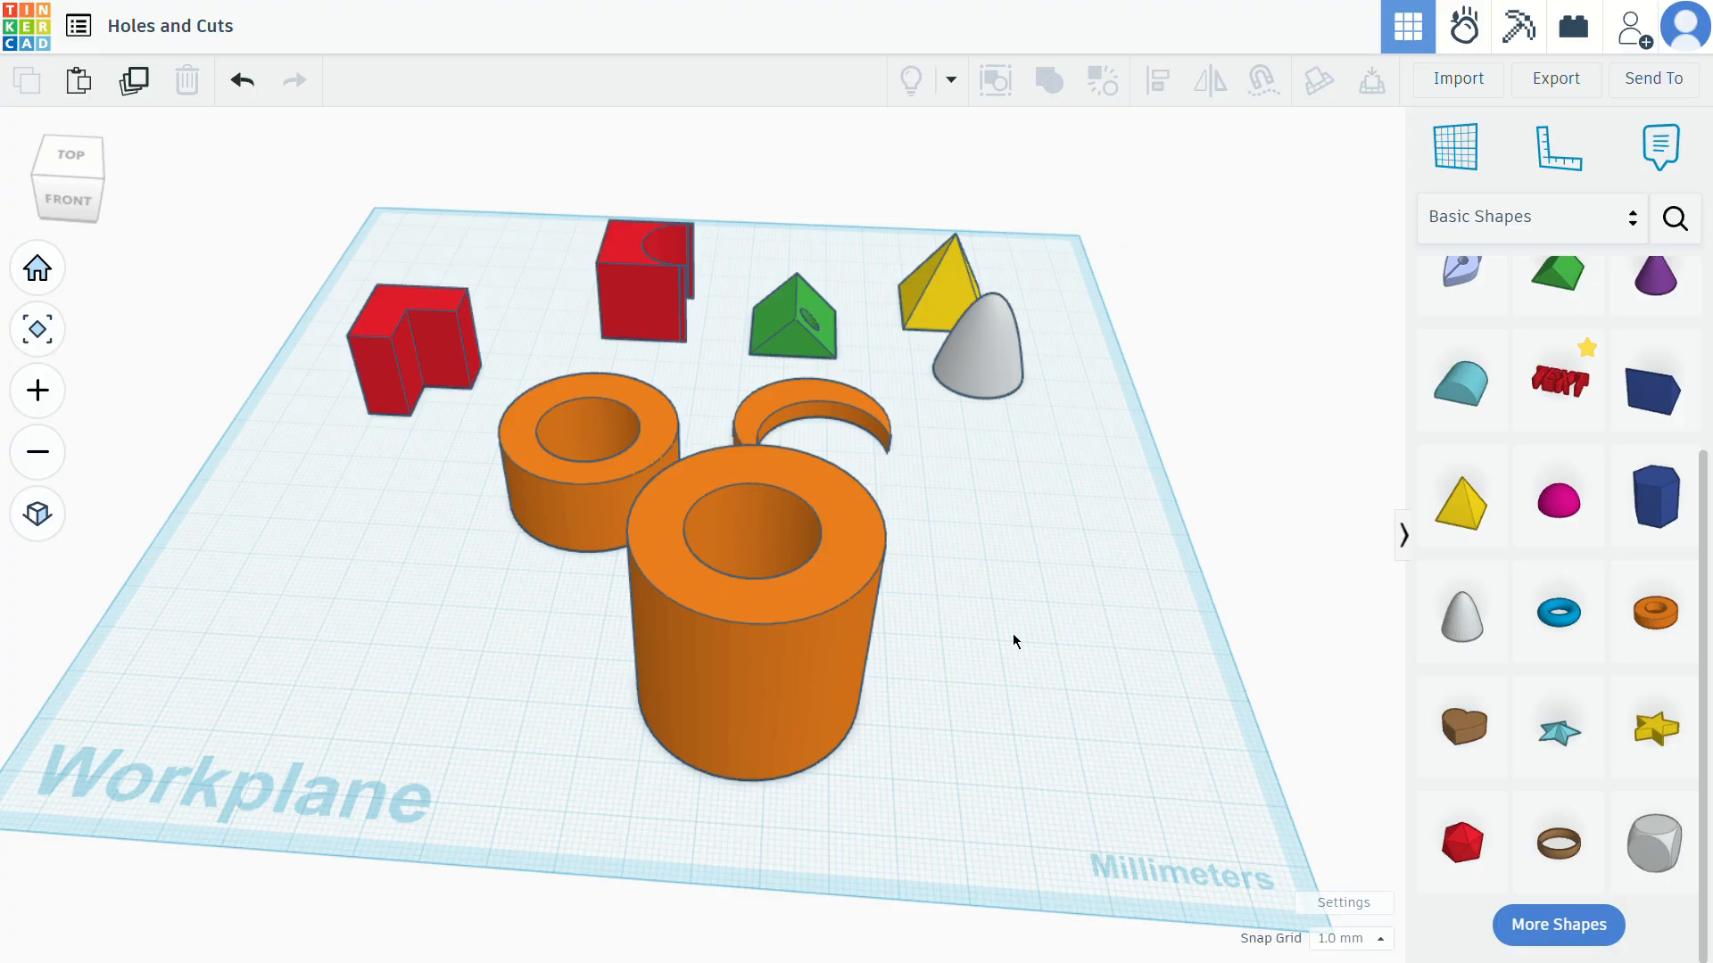
Examine the cuts and holes in the existing example shapes from several angles
{"action": "right_click_drag", "start_coordinate": [1014, 640], "coordinate": [825, 385]}
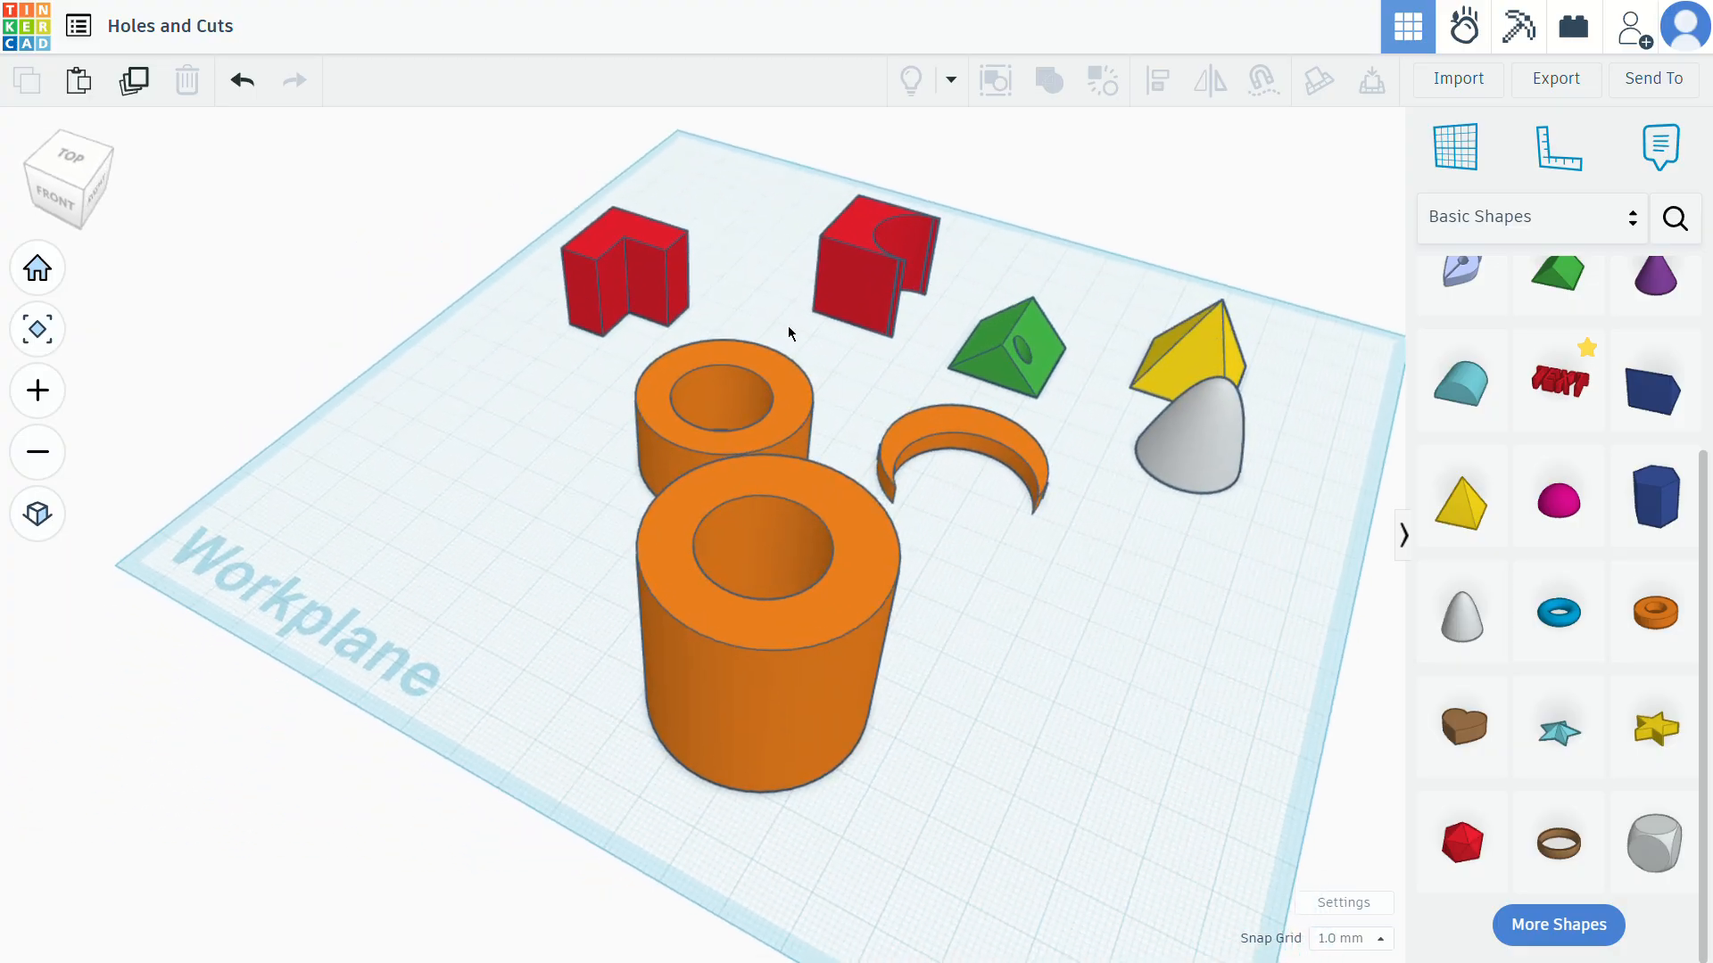
{"action": "right_click_drag", "start_coordinate": [1120, 406], "coordinate": [1116, 721]}
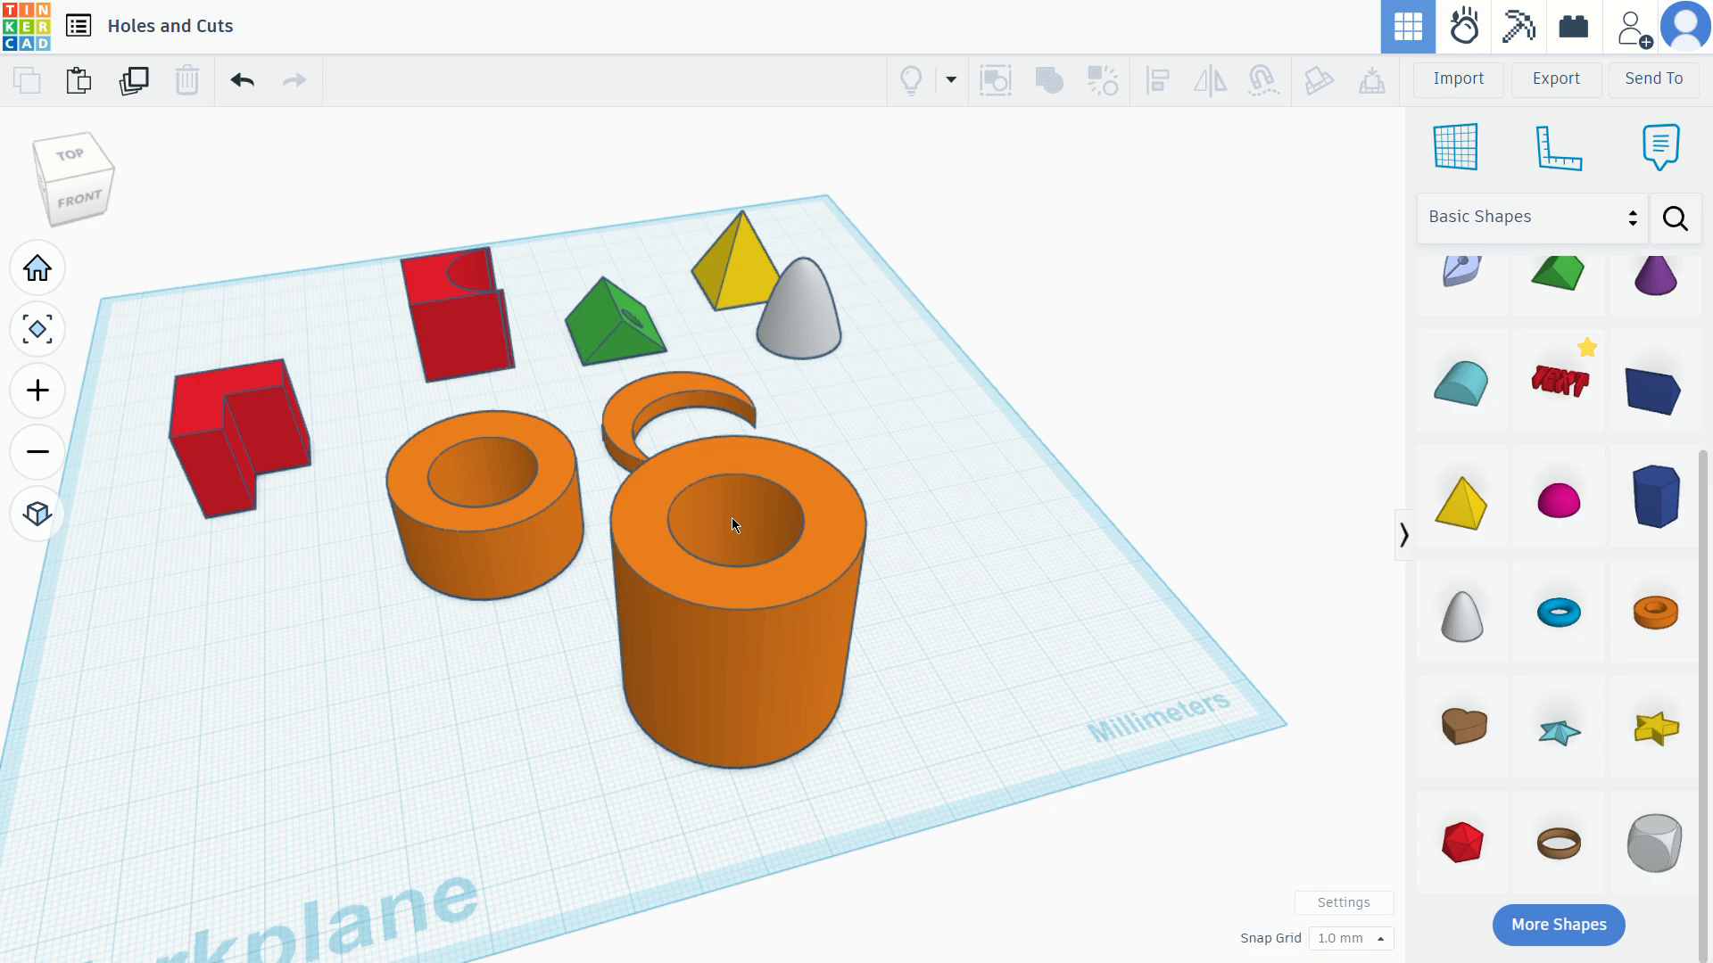
{"action": "mouse_move", "coordinate": [732, 517]}
{"action": "right_mouse_down"}
{"action": "mouse_move", "coordinate": [762, 603]}
{"action": "mouse_move", "coordinate": [758, 514]}
{"action": "right_mouse_up"}
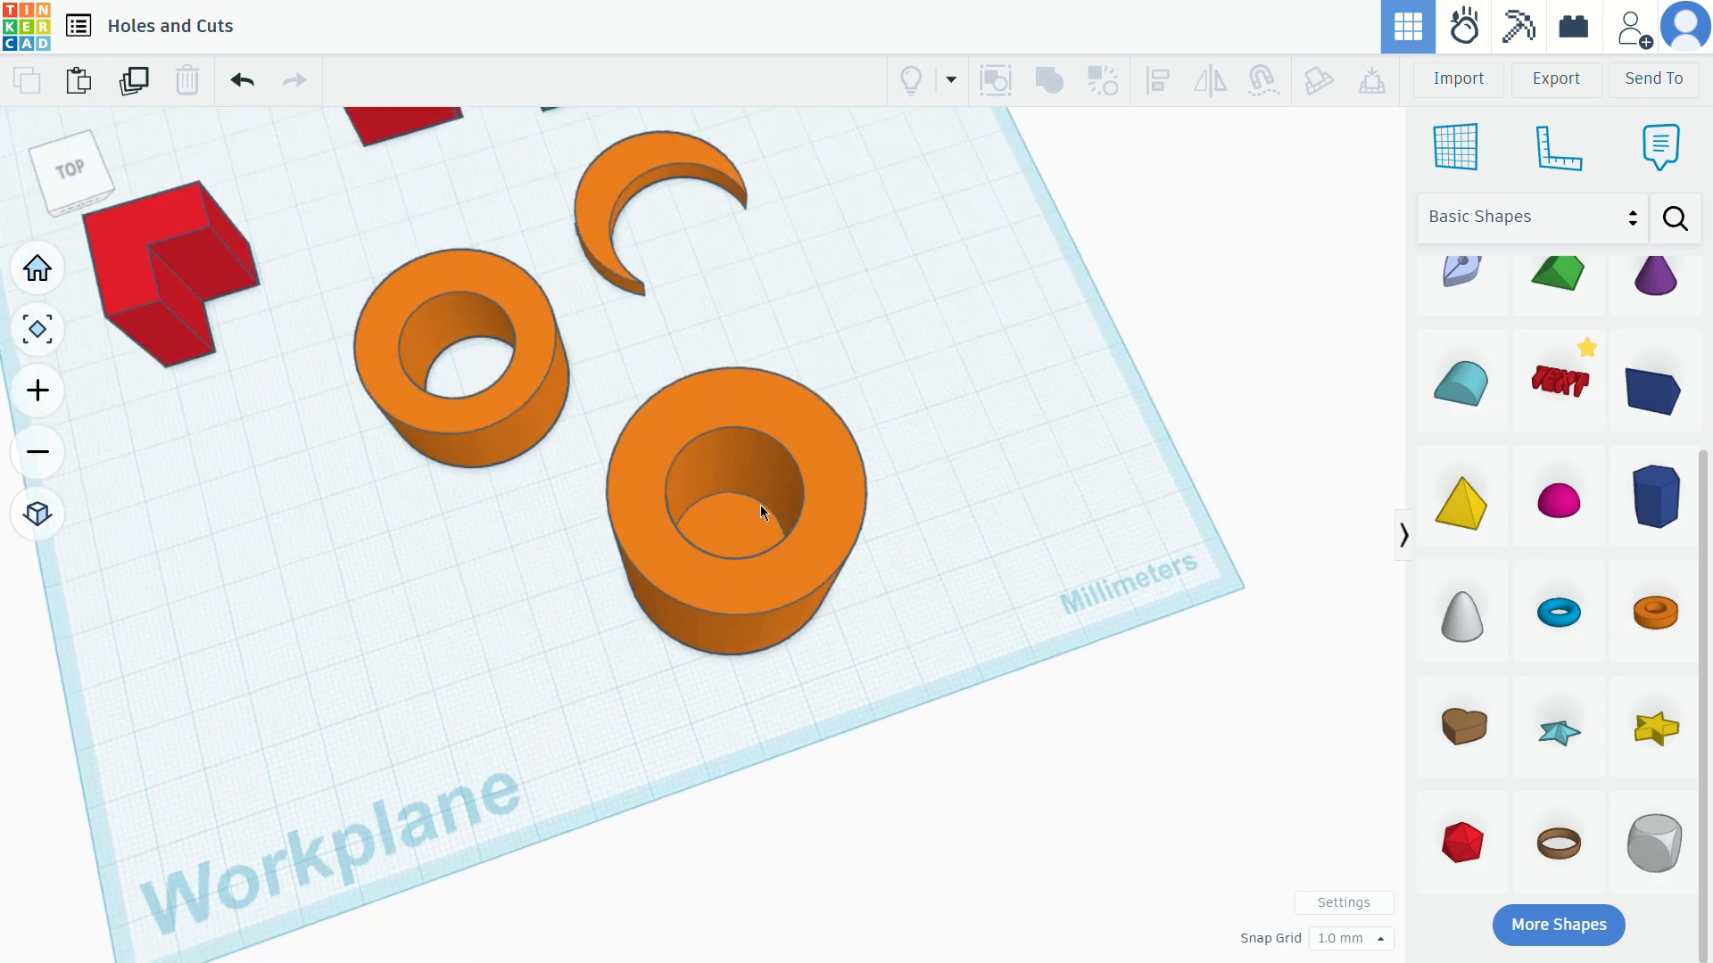
{"action": "middle_click_drag", "start_coordinate": [573, 279], "coordinate": [707, 474]}
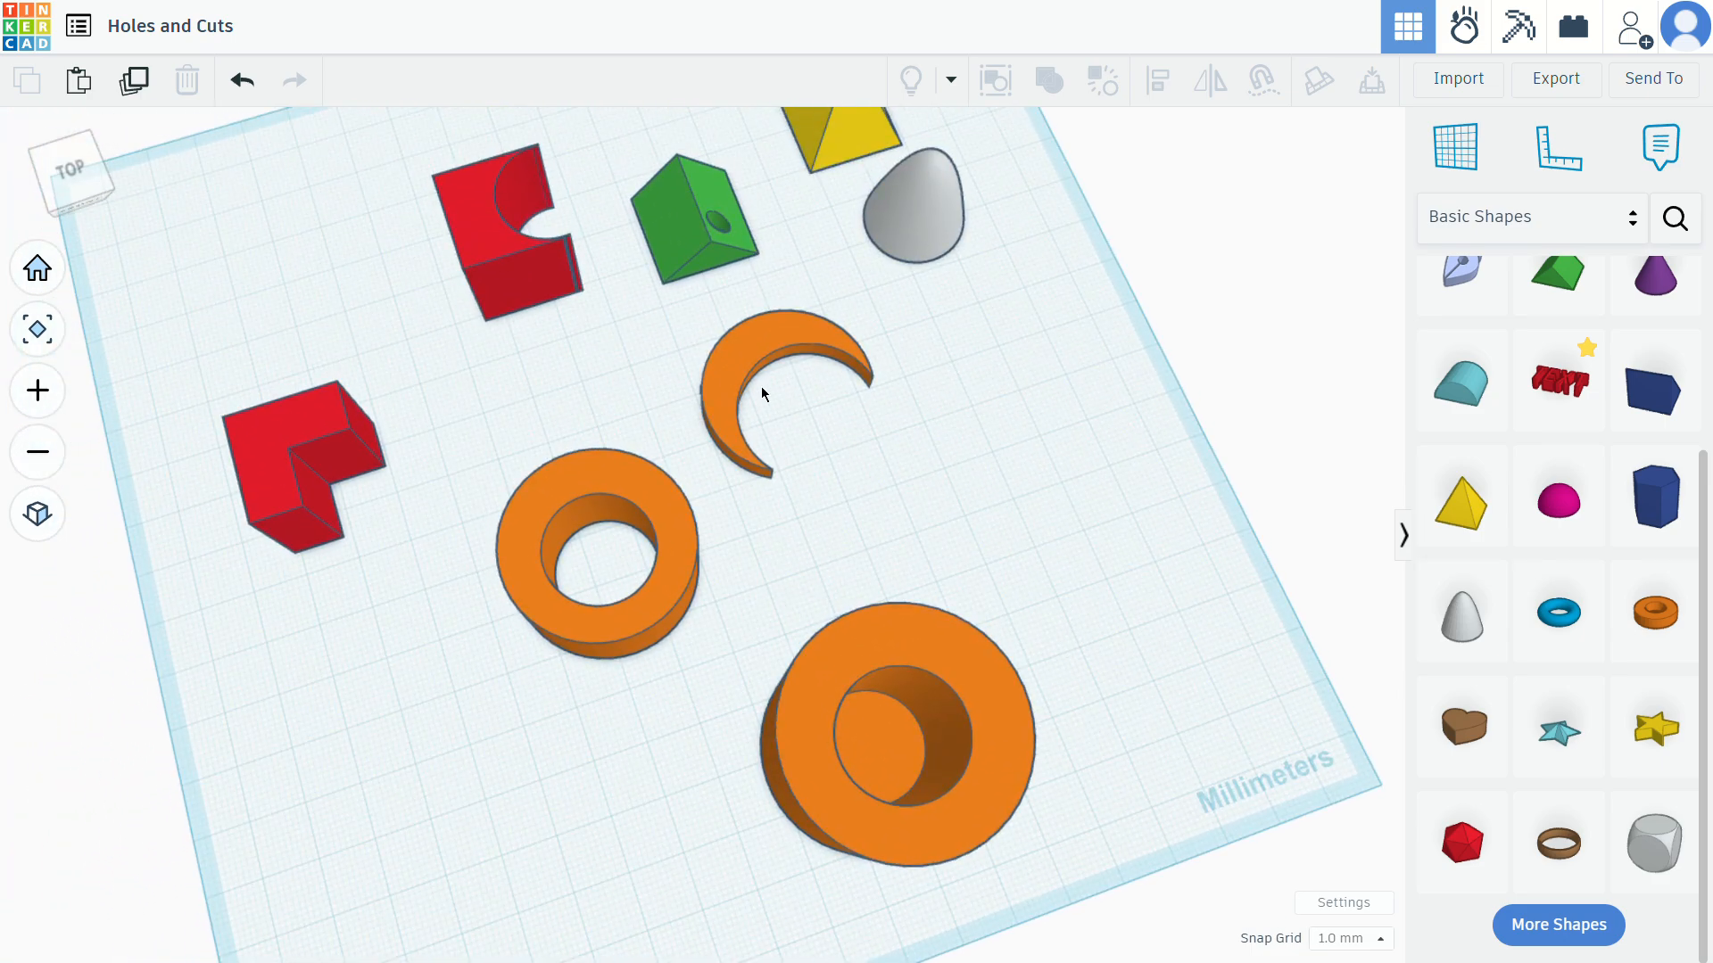
{"action": "right_click_drag", "start_coordinate": [836, 351], "coordinate": [681, 612]}
Raise the shorter orange tube 5 mm above the workplane
{"action": "left_click", "coordinate": [646, 718]}
{"action": "left_click_drag", "start_coordinate": [624, 717], "coordinate": [625, 703]}
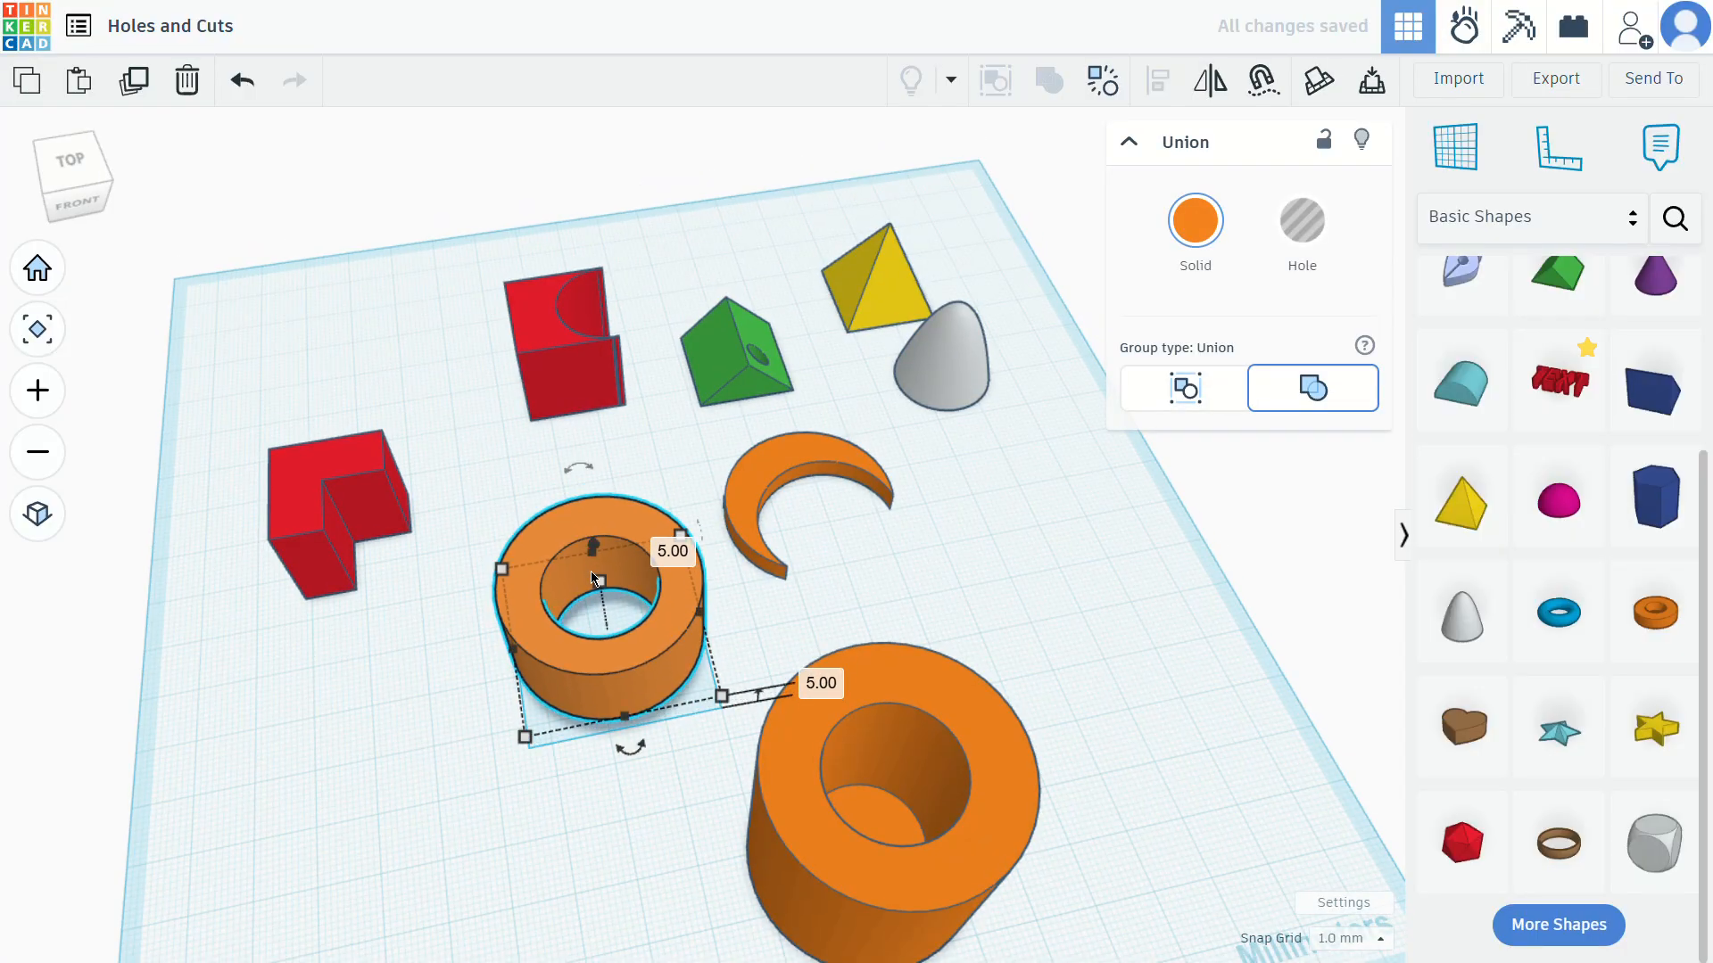
{"action": "left_click", "coordinate": [995, 544]}
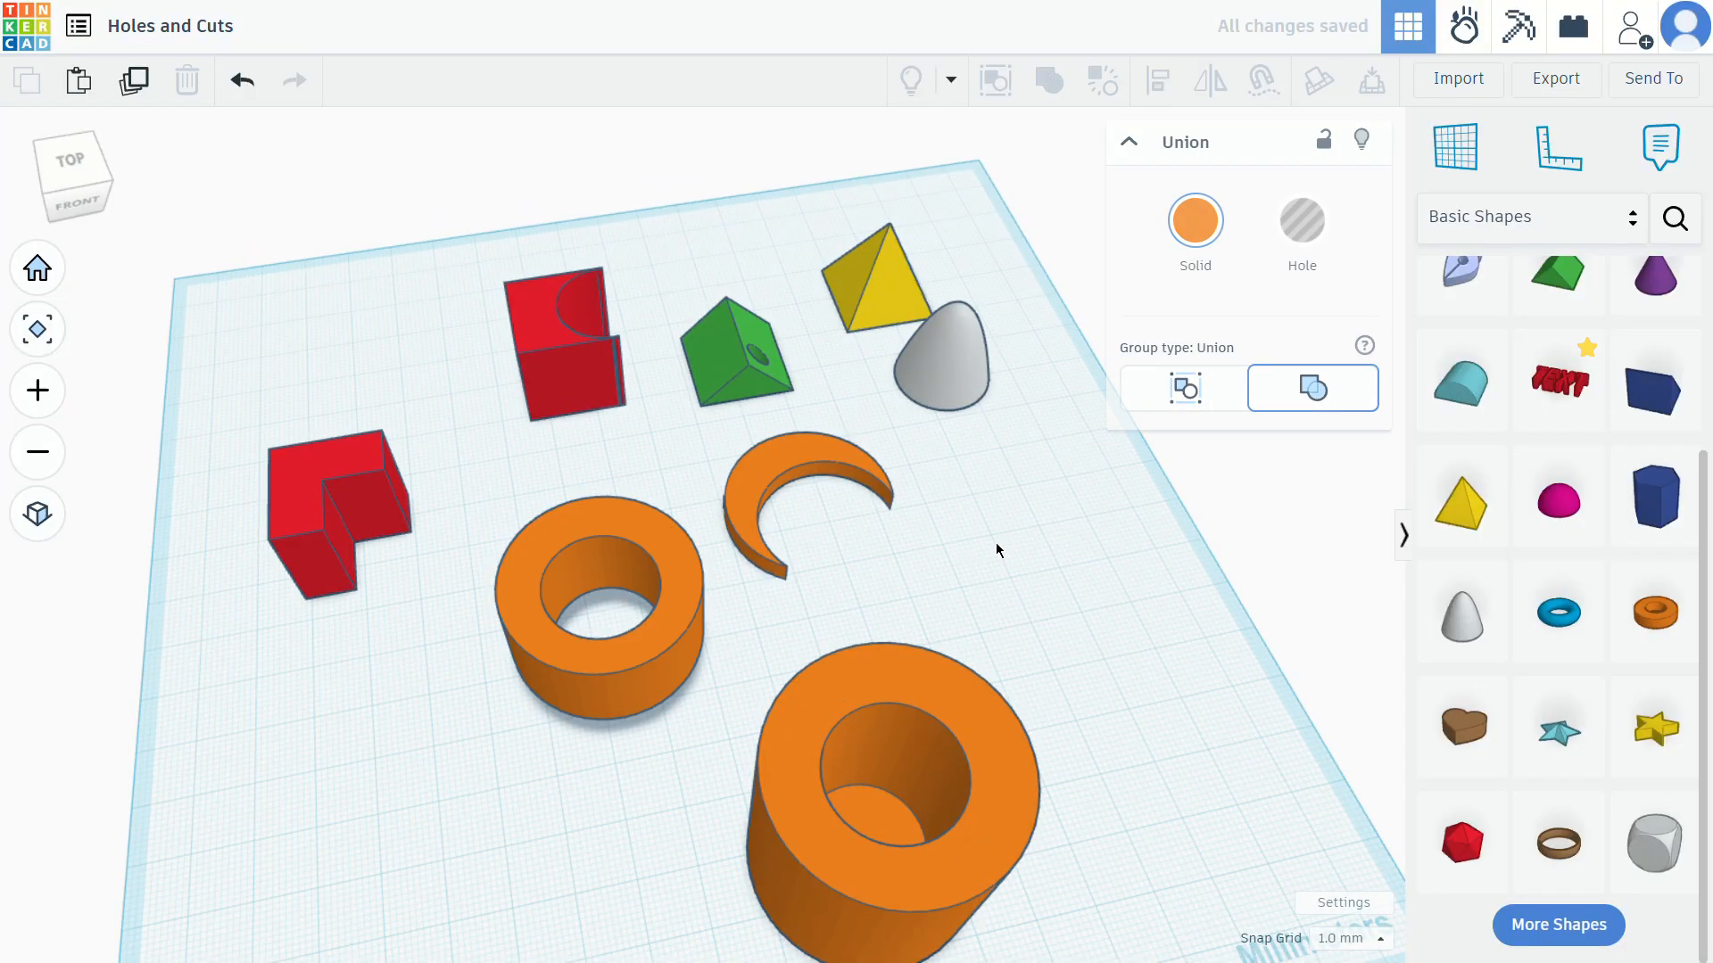
{"action": "right_click_drag", "start_coordinate": [995, 542], "coordinate": [1022, 724]}
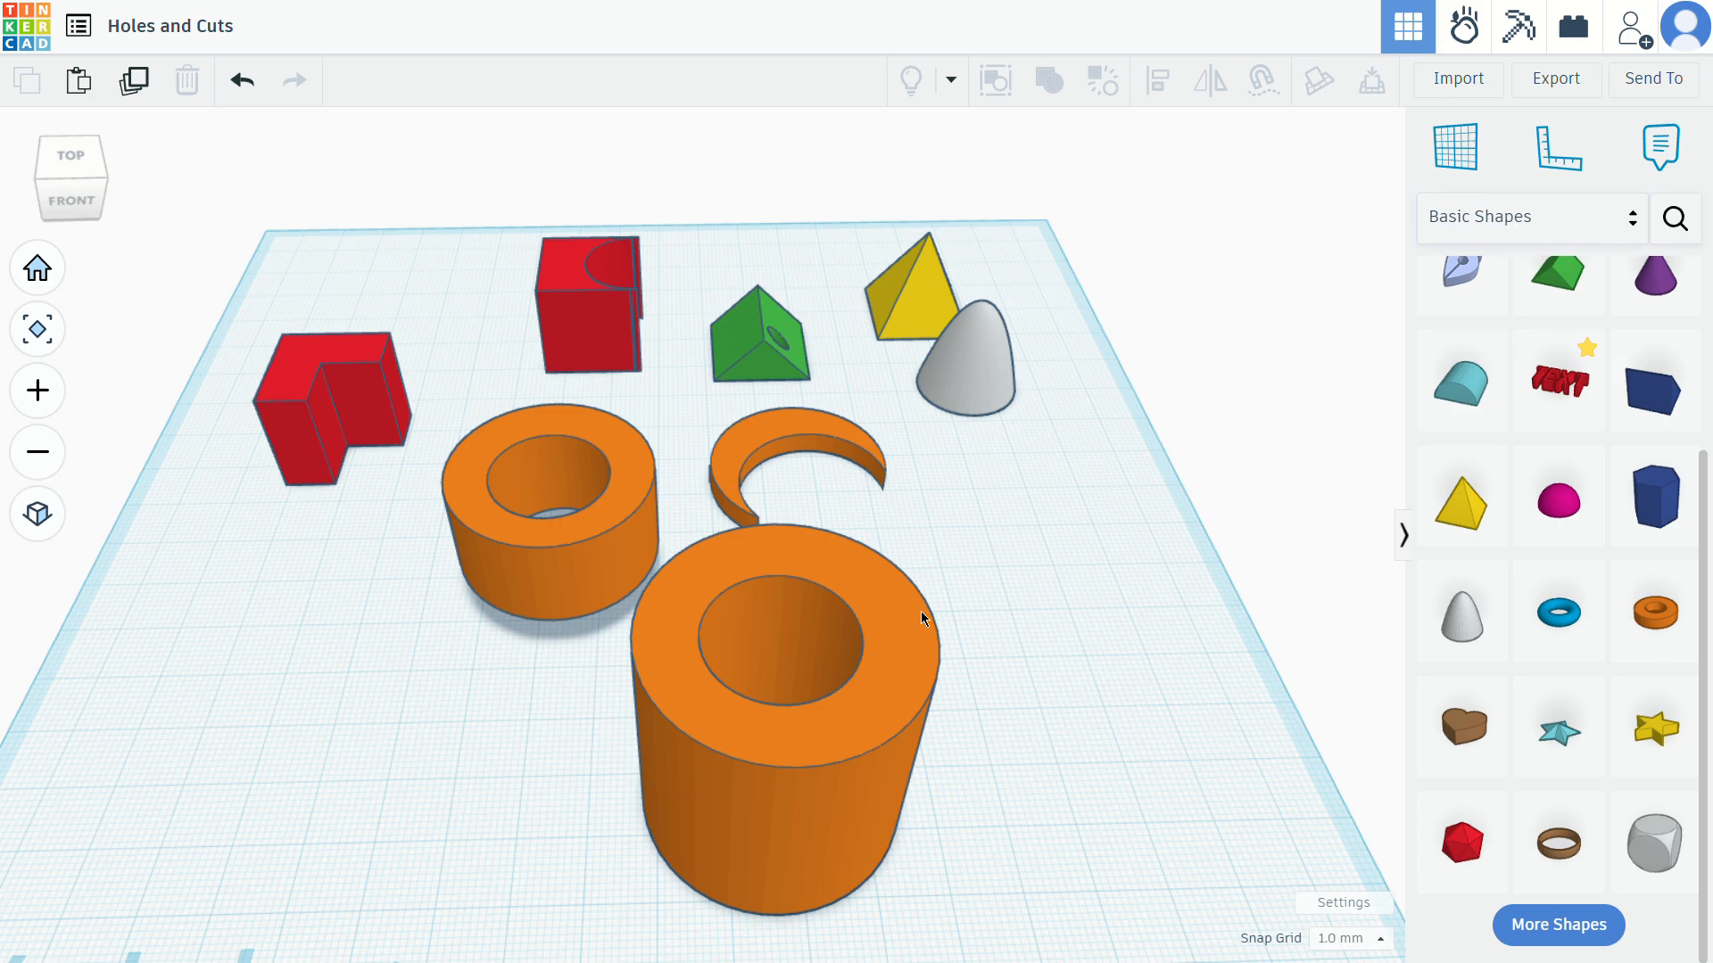
Delete the tall and short orange tubes, the orange crescent and the green roof shape with the round hole
{"action": "left_click", "coordinate": [881, 611]}
{"action": "key", "text": "Delete"}
{"action": "left_click", "coordinate": [624, 482]}
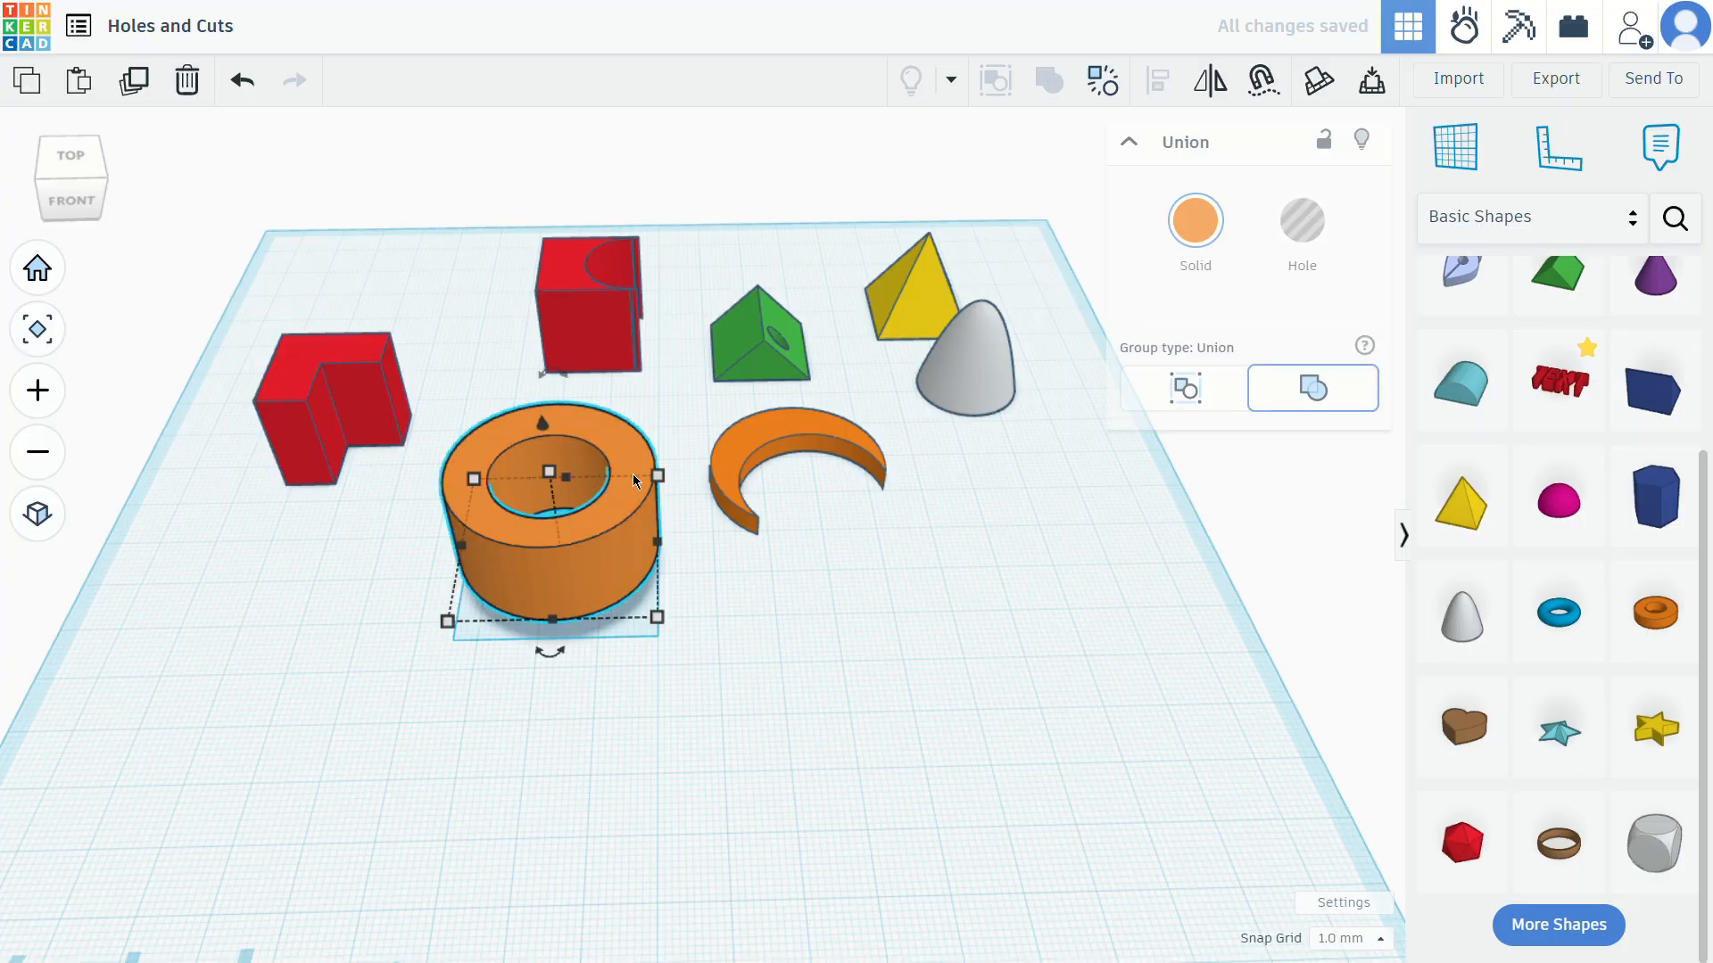
{"action": "key", "text": "Delete"}
{"action": "left_click", "coordinate": [785, 437]}
{"action": "key", "text": "Delete"}
{"action": "left_click", "coordinate": [758, 348]}
{"action": "key", "text": "Delete"}
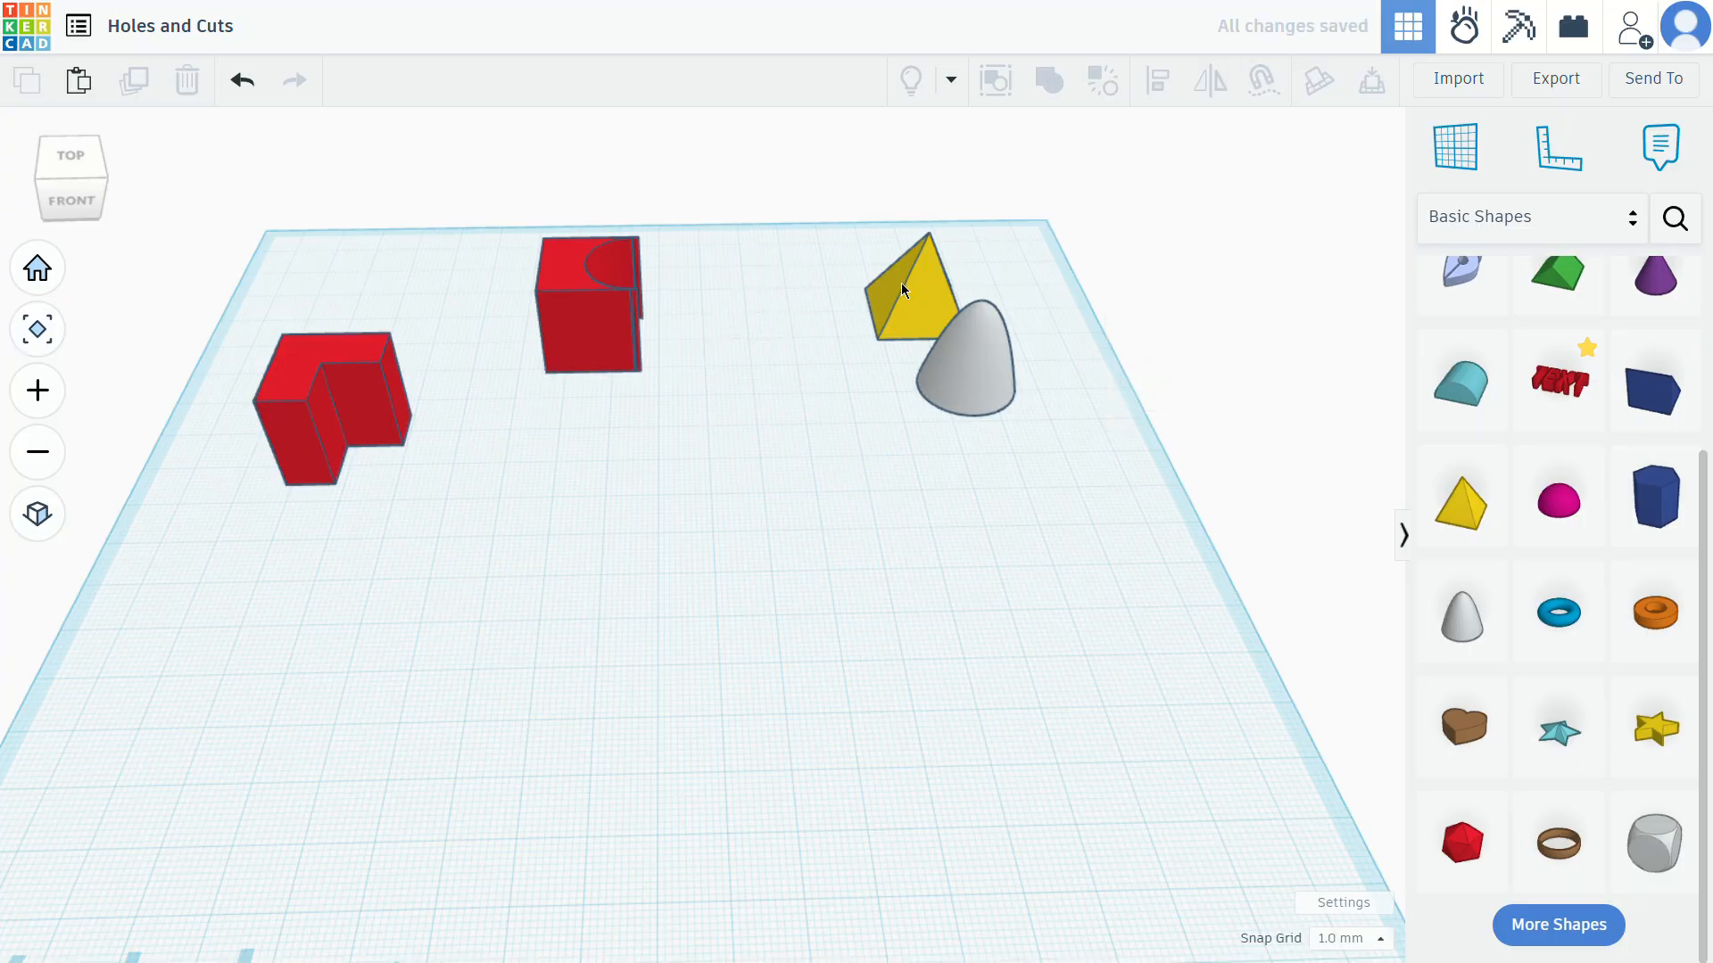
Delete the yellow pyramid and the white paraboloid, and move the red block with the curved cut beside the other notched red block
{"action": "left_click", "coordinate": [902, 290]}
{"action": "key", "text": "Delete"}
{"action": "left_click", "coordinate": [968, 366]}
{"action": "key", "text": "Delete"}
{"action": "left_click_drag", "start_coordinate": [542, 284], "coordinate": [330, 270]}
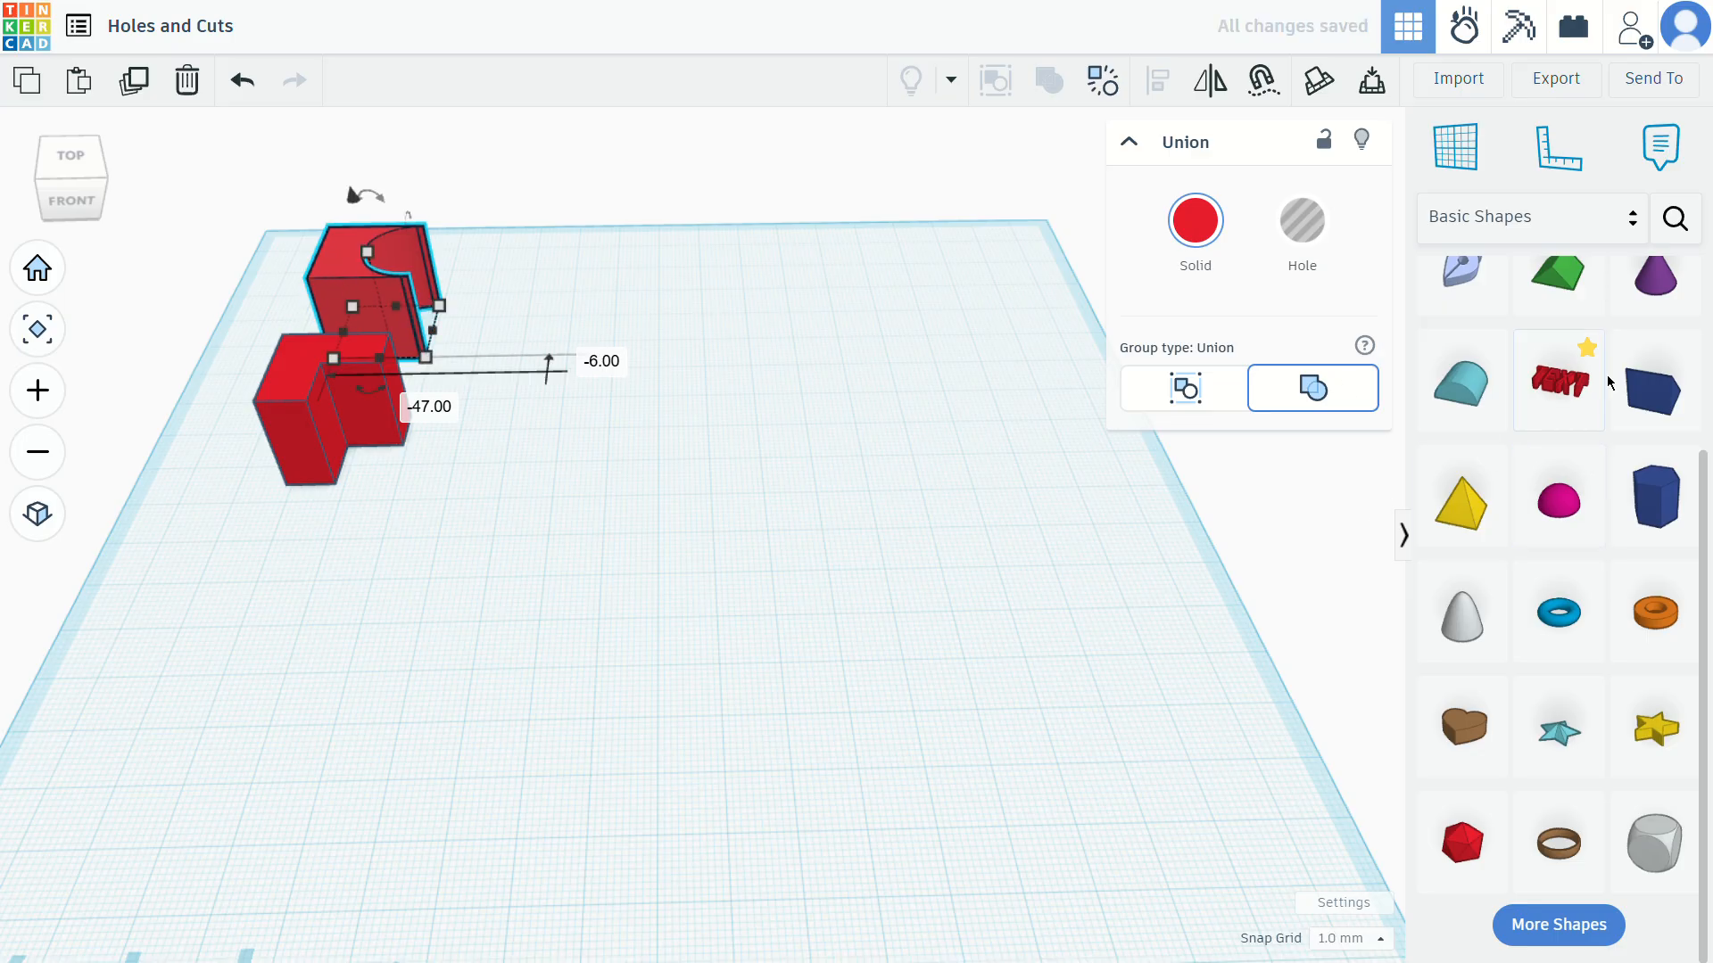
Place a solid box on the workplane, stretch it into a long bar and set its height to 30 mm
{"action": "scroll", "coordinate": [1610, 382], "scroll_direction": "up", "scroll_amount": 3}
{"action": "left_click_drag", "start_coordinate": [1650, 339], "coordinate": [921, 614]}
{"action": "right_click_drag", "start_coordinate": [1002, 634], "coordinate": [848, 598]}
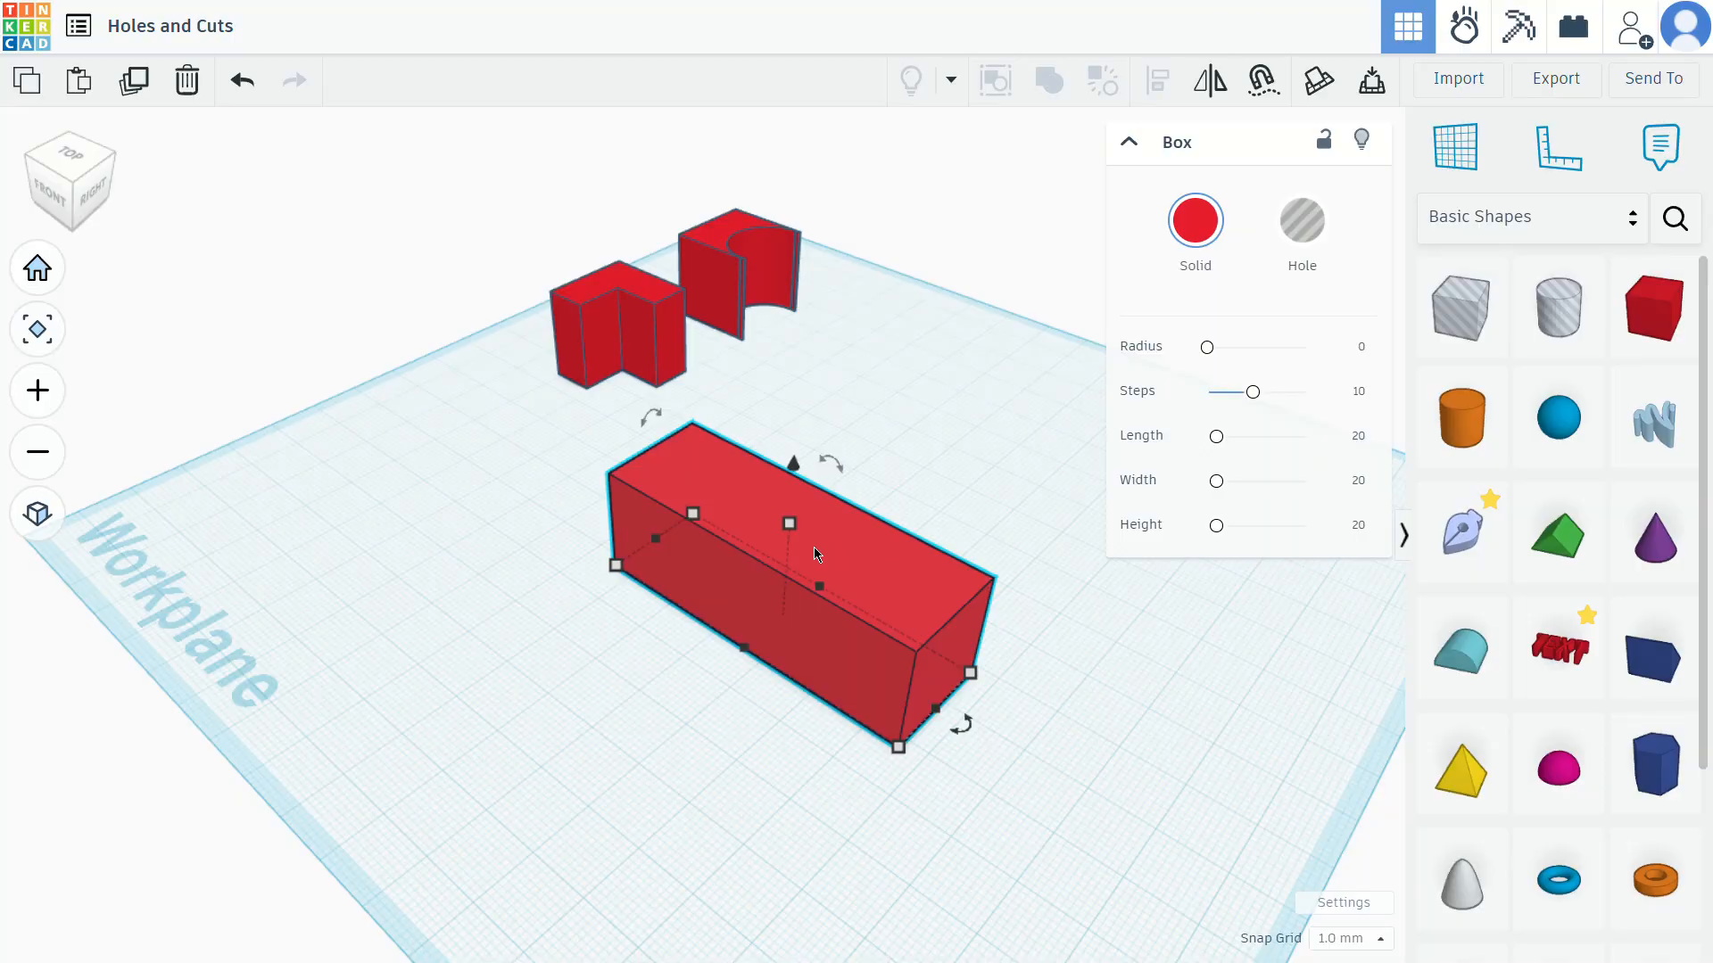
{"action": "mouse_move", "coordinate": [795, 524]}
{"action": "left_click_drag", "start_coordinate": [797, 526], "coordinate": [803, 467]}
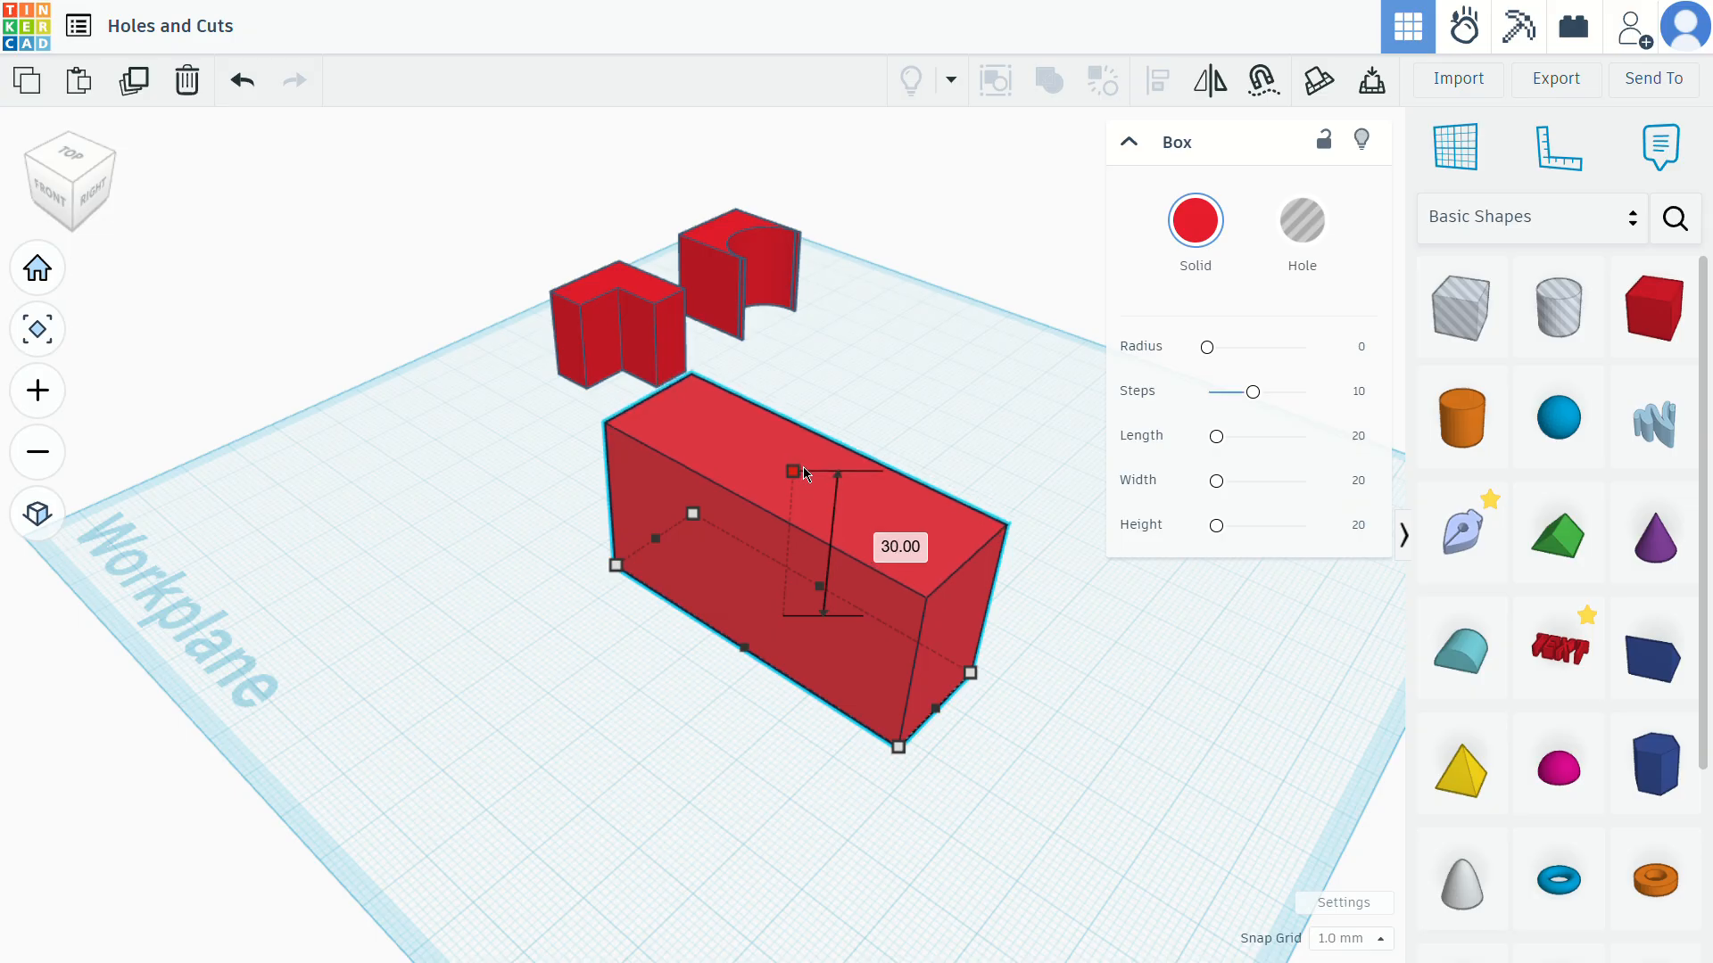
Add a second solid box in front of the first and stretch it into a 76 mm long bar
{"action": "right_click_drag", "start_coordinate": [1159, 641], "coordinate": [913, 621]}
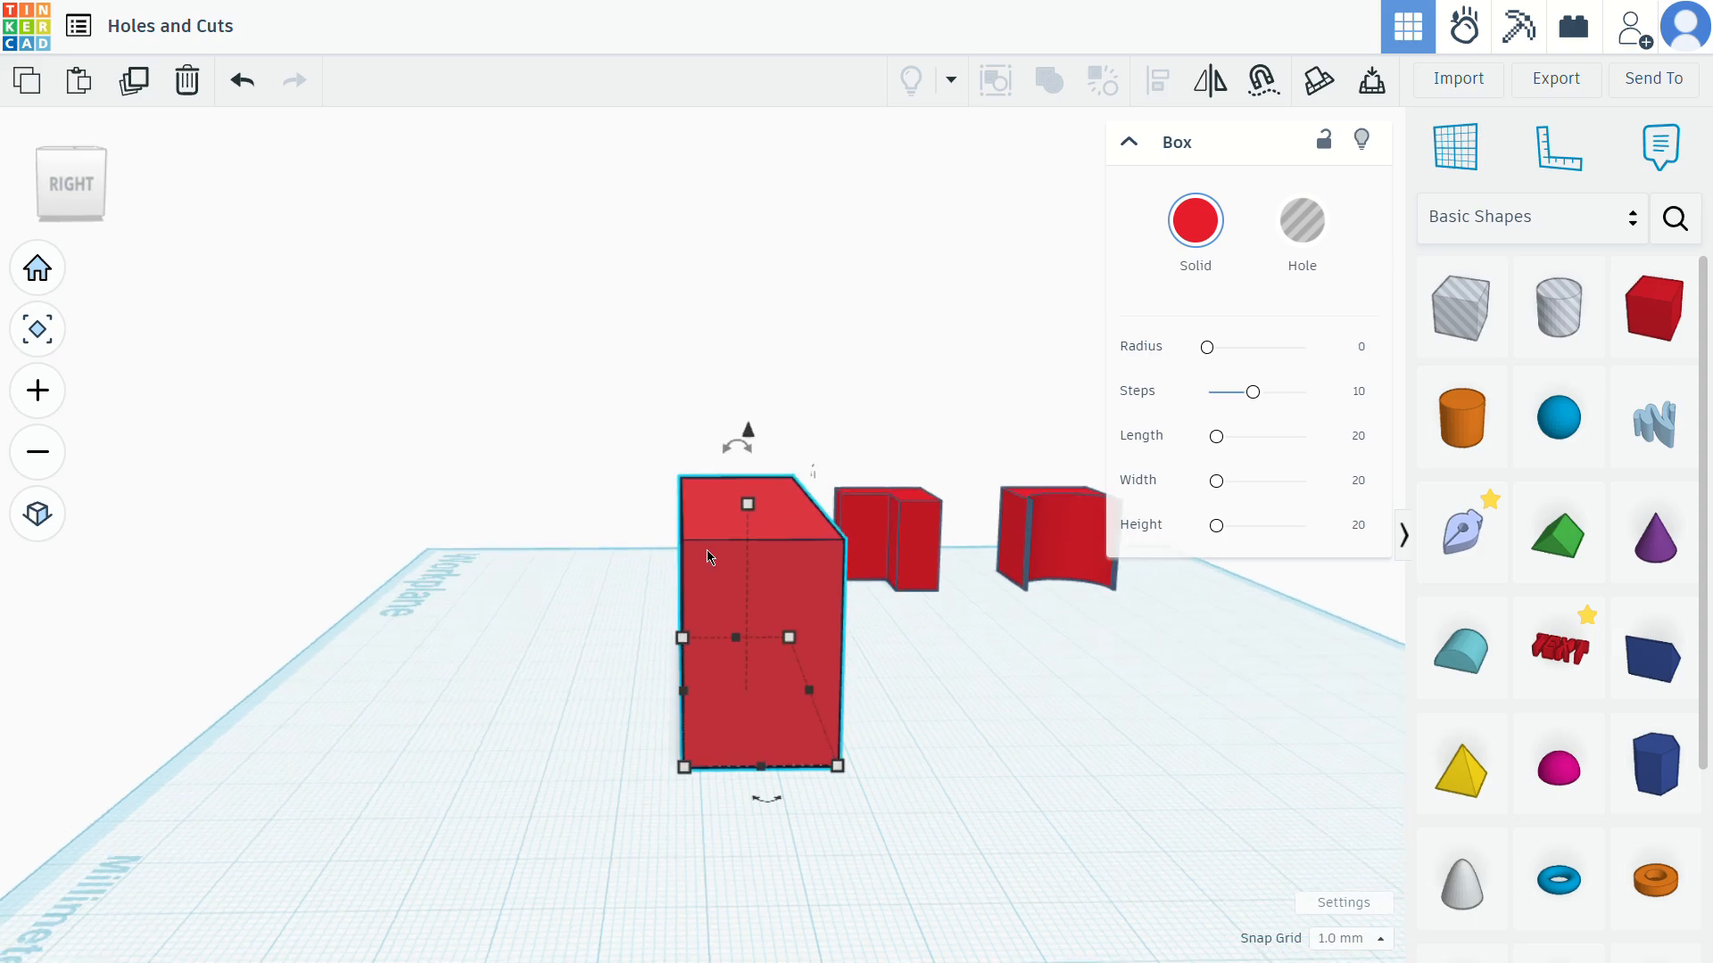
{"action": "right_click_drag", "start_coordinate": [986, 742], "coordinate": [1113, 768]}
{"action": "left_click_drag", "start_coordinate": [1651, 327], "coordinate": [512, 871]}
{"action": "right_click_drag", "start_coordinate": [512, 871], "coordinate": [881, 665]}
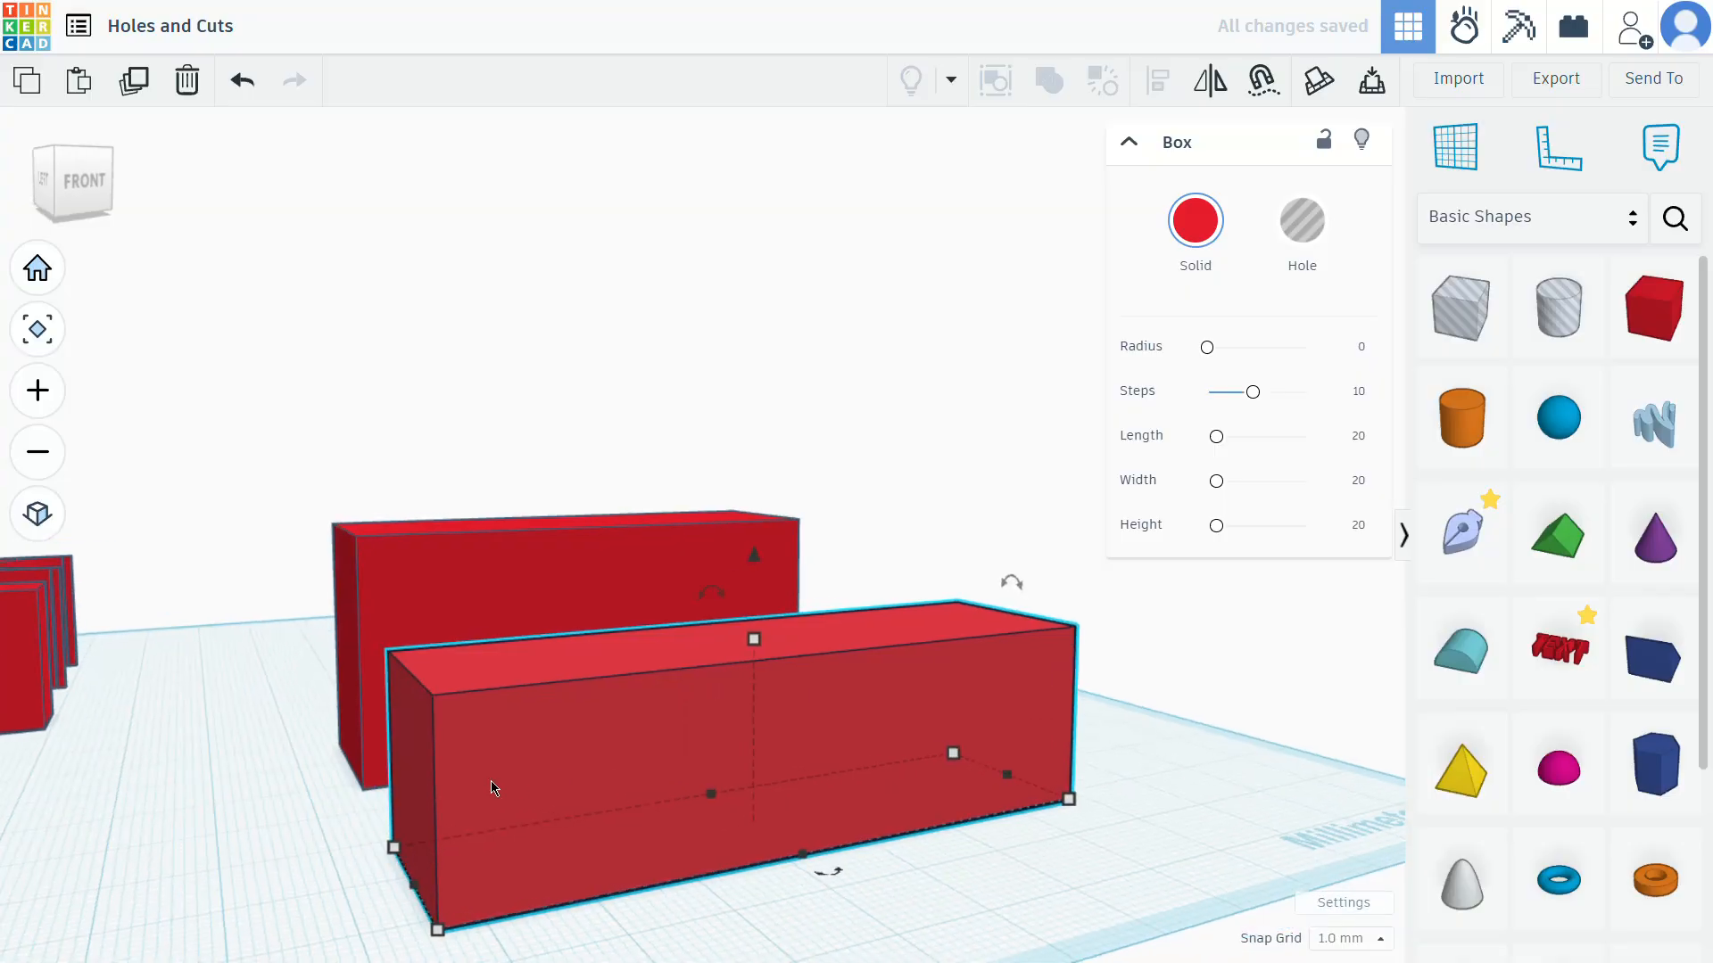
{"action": "left_click_drag", "start_coordinate": [415, 888], "coordinate": [369, 893]}
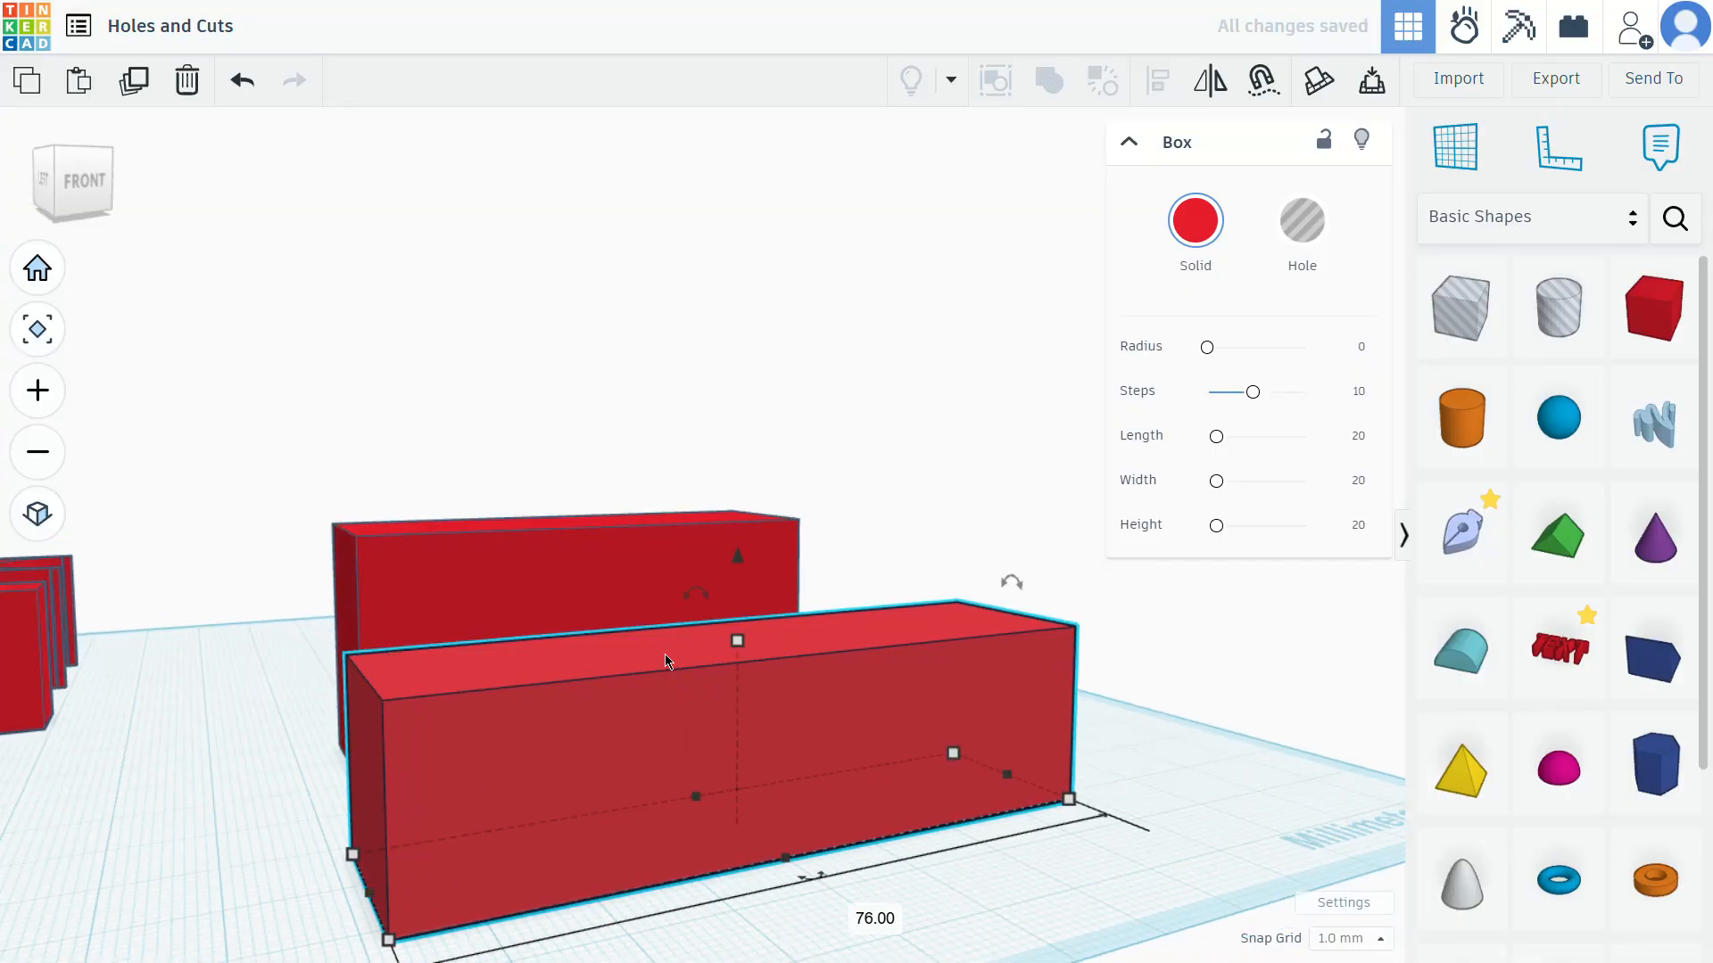
Lift the second bar off the workplane and move it about 12 mm toward the first bar
{"action": "left_click_drag", "start_coordinate": [738, 559], "coordinate": [736, 441]}
{"action": "right_click_drag", "start_coordinate": [1184, 614], "coordinate": [643, 615]}
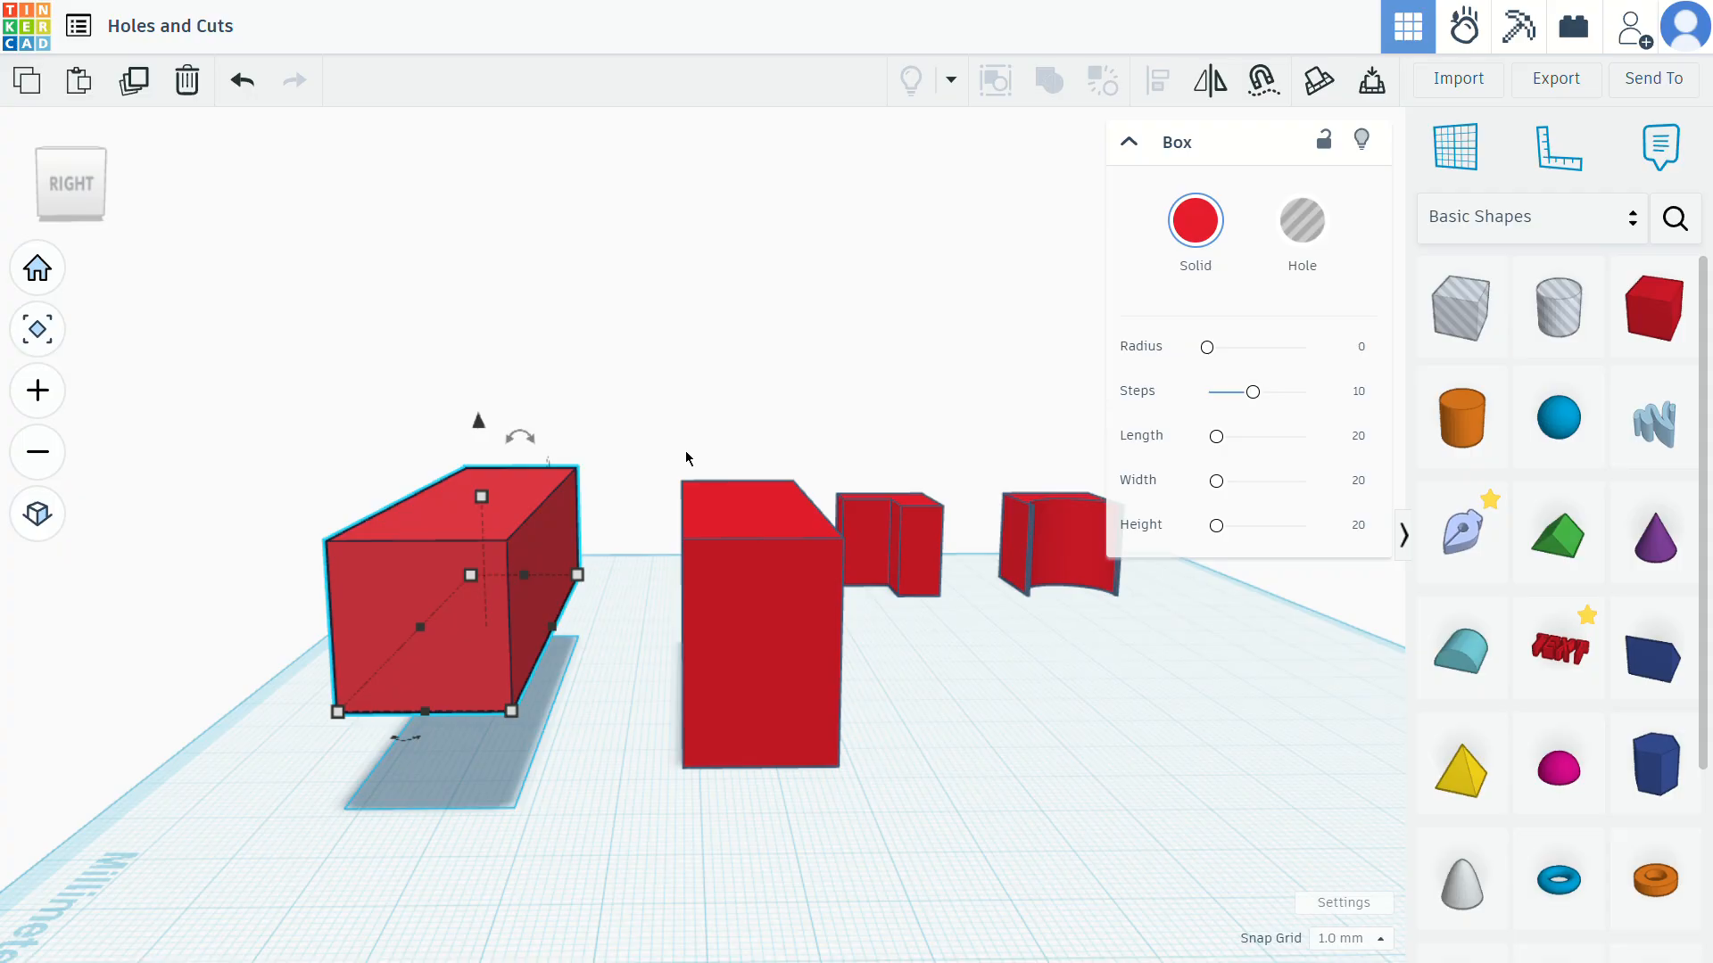
{"action": "left_click_drag", "start_coordinate": [460, 593], "coordinate": [532, 627]}
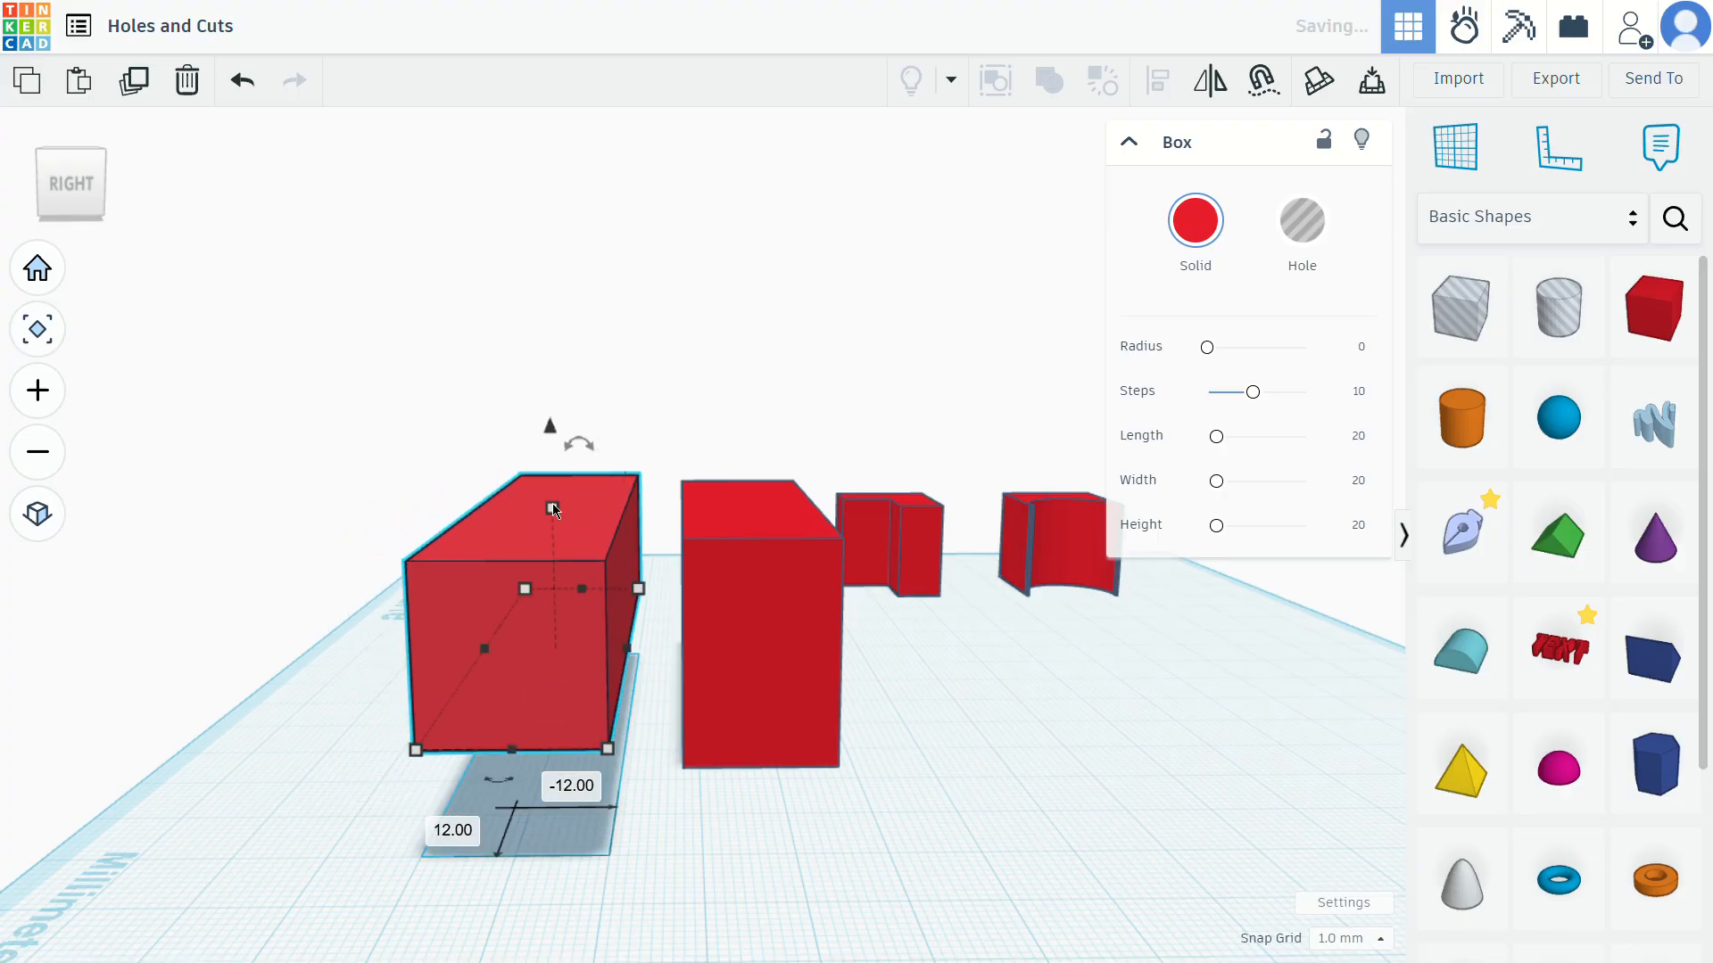
Rotate the raised bar -45° about its long axis so one edge points down
{"action": "left_click_drag", "start_coordinate": [550, 425], "coordinate": [642, 413]}
{"action": "scroll", "coordinate": [614, 738], "scroll_direction": "up", "scroll_amount": 3}
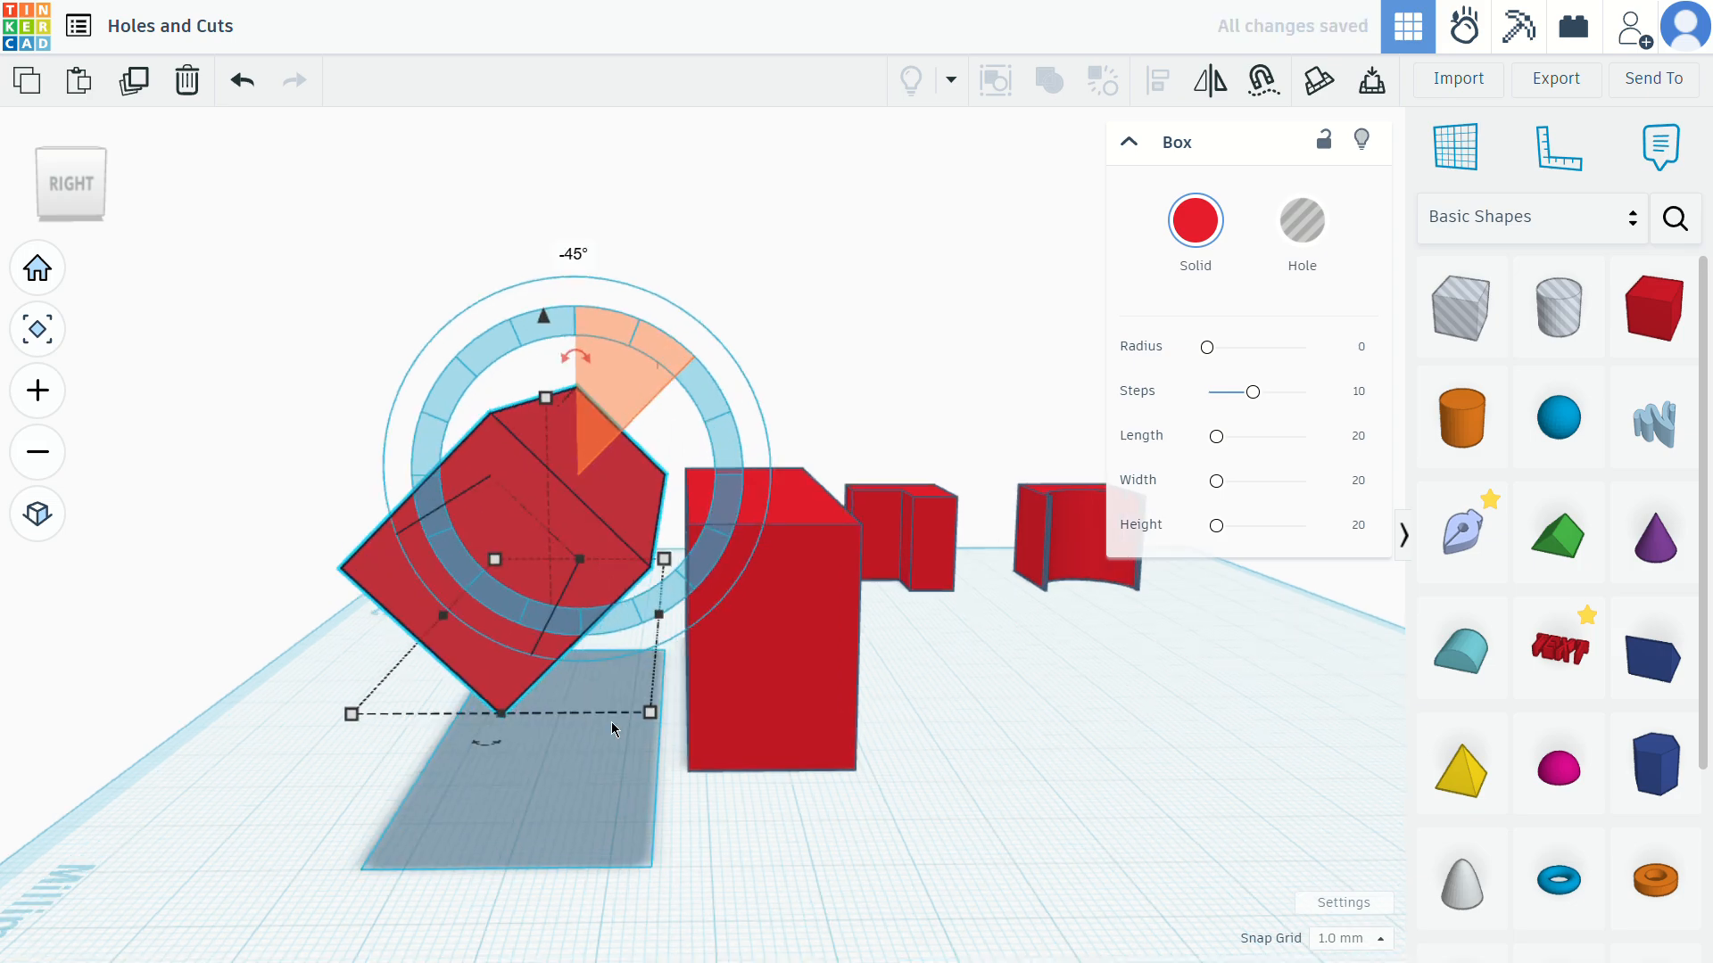
{"action": "right_click_drag", "start_coordinate": [613, 733], "coordinate": [615, 626]}
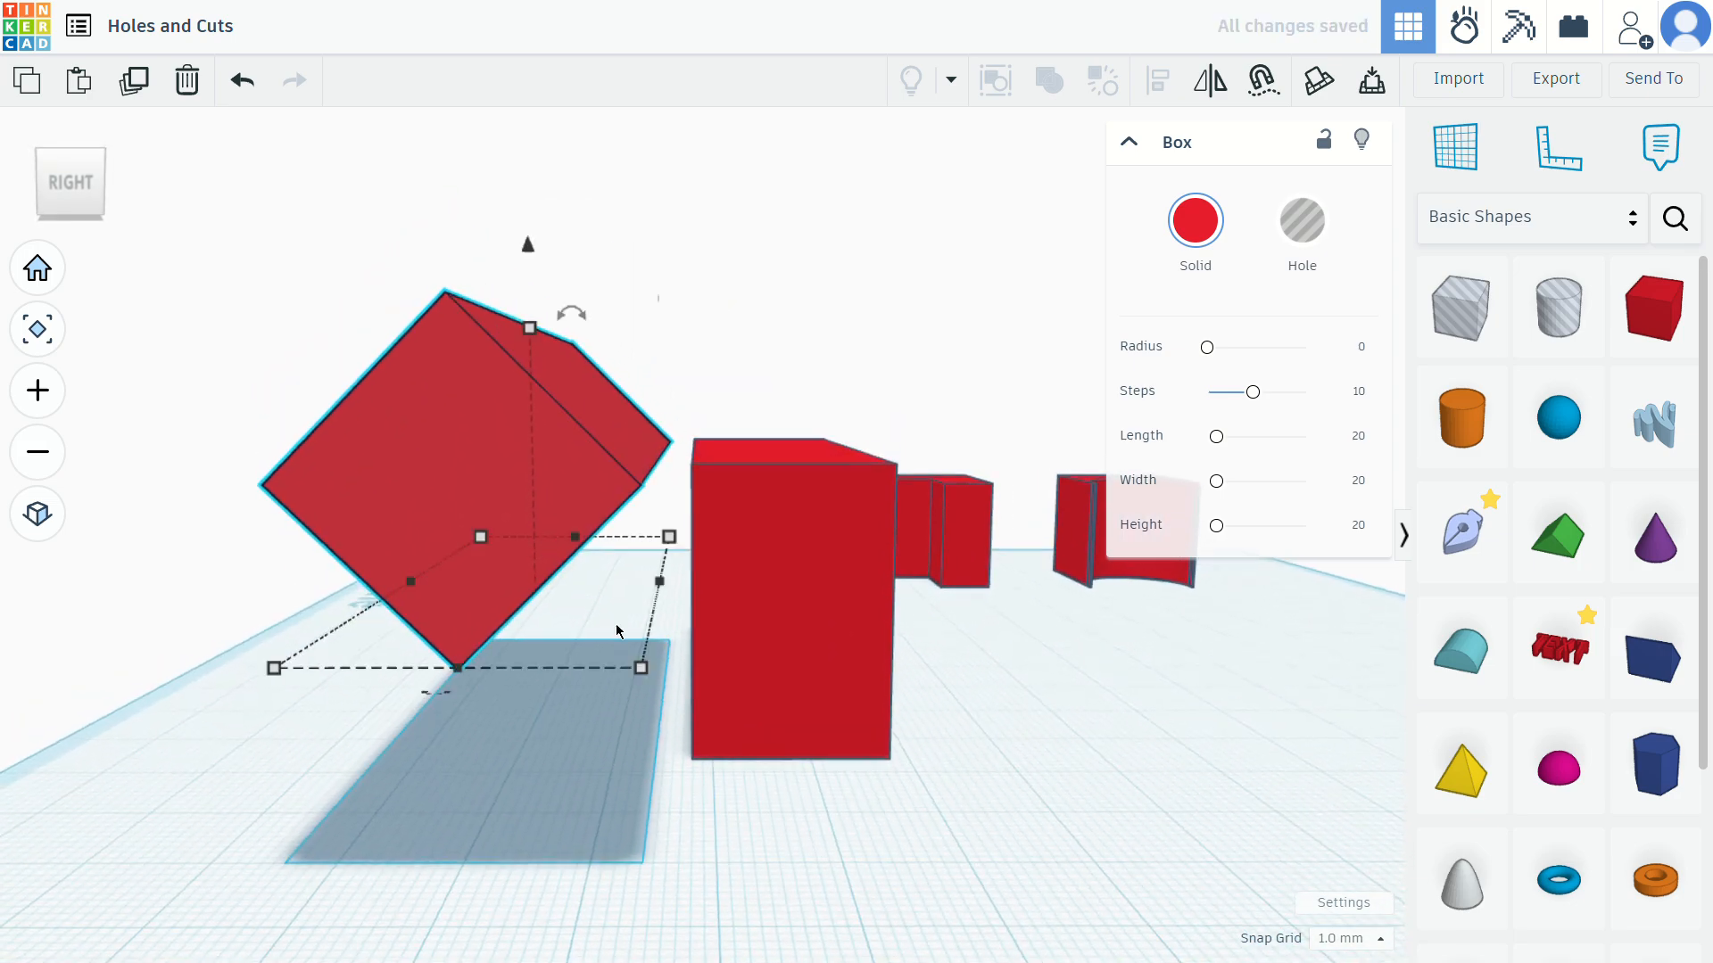
Position the rotated bar along the first bar's long upper edge so that it spans the full length
{"action": "left_click_drag", "start_coordinate": [578, 565], "coordinate": [671, 479]}
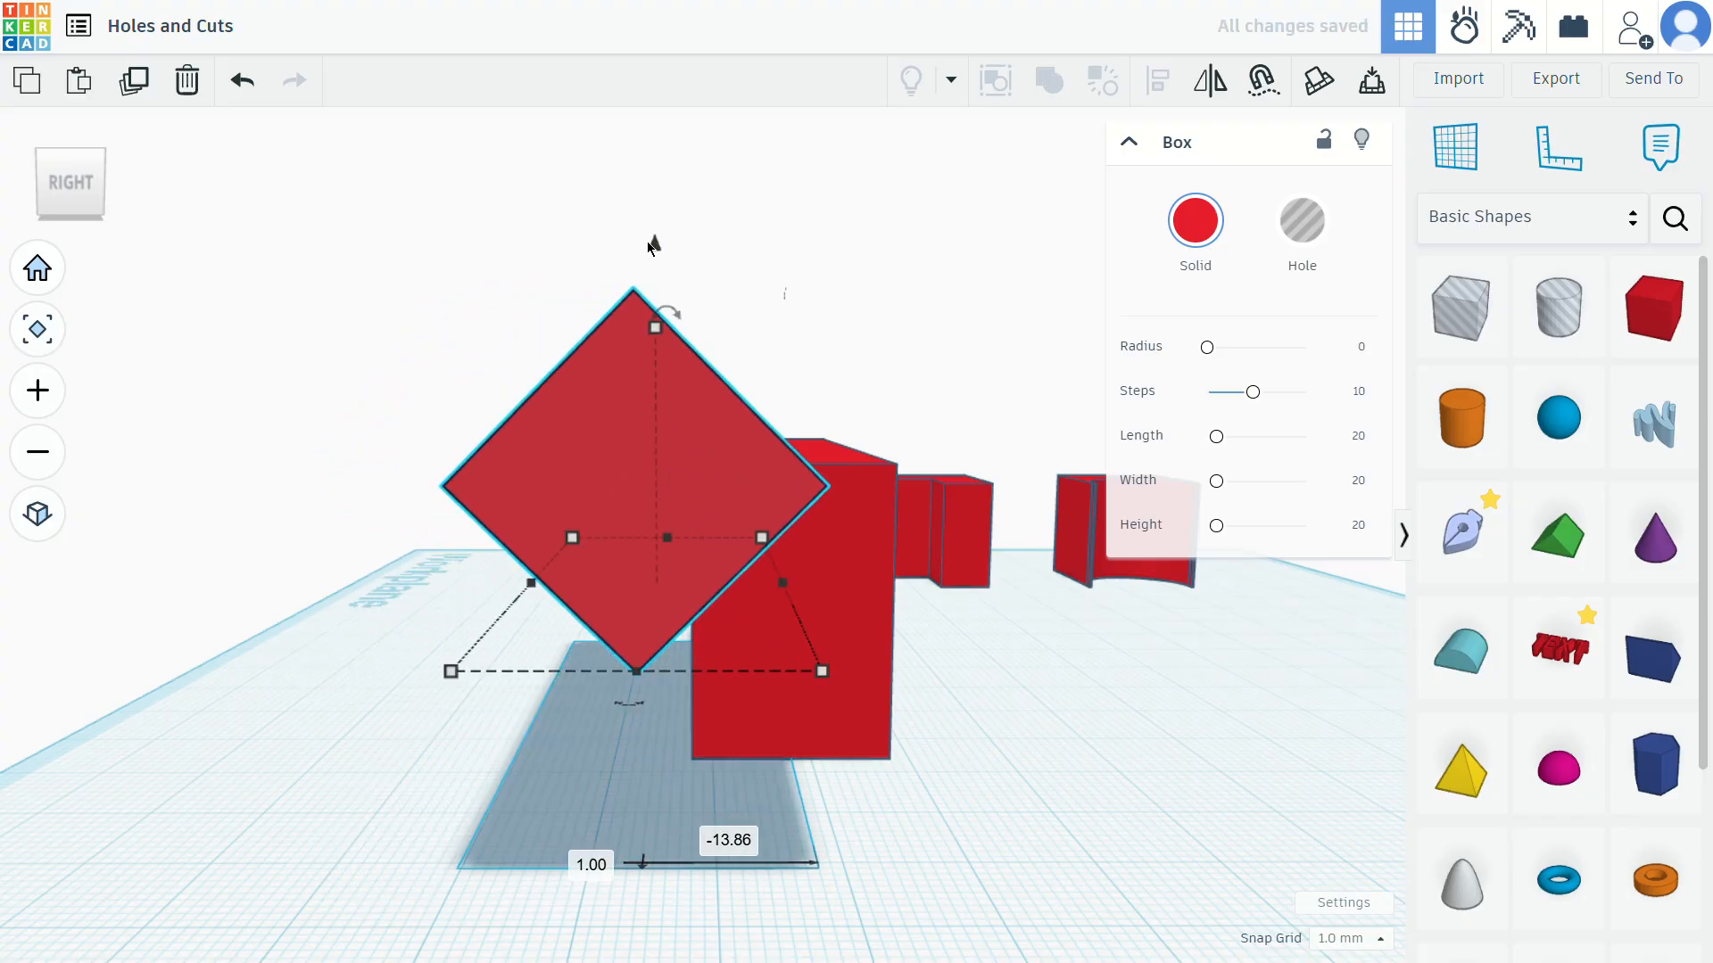
{"action": "right_click_drag", "start_coordinate": [654, 218], "coordinate": [880, 482]}
{"action": "left_click_drag", "start_coordinate": [858, 426], "coordinate": [773, 440]}
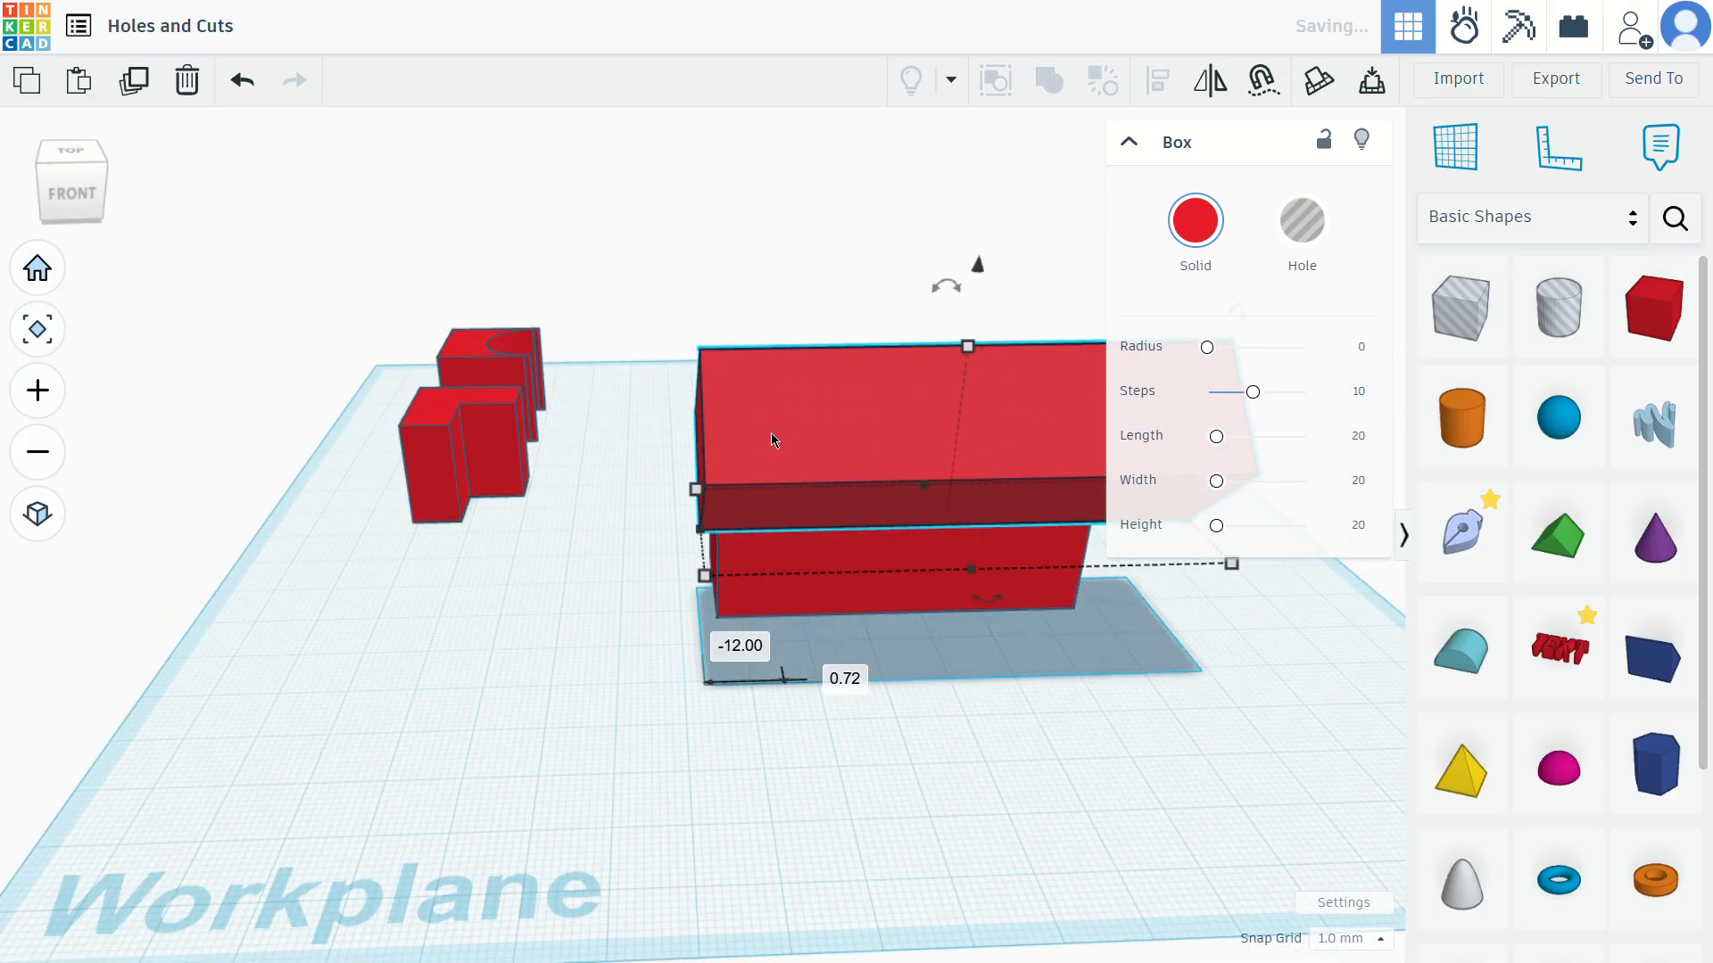
{"action": "right_click_drag", "start_coordinate": [644, 665], "coordinate": [431, 480]}
{"action": "left_click_drag", "start_coordinate": [355, 478], "coordinate": [386, 475]}
{"action": "right_click_drag", "start_coordinate": [290, 660], "coordinate": [504, 624]}
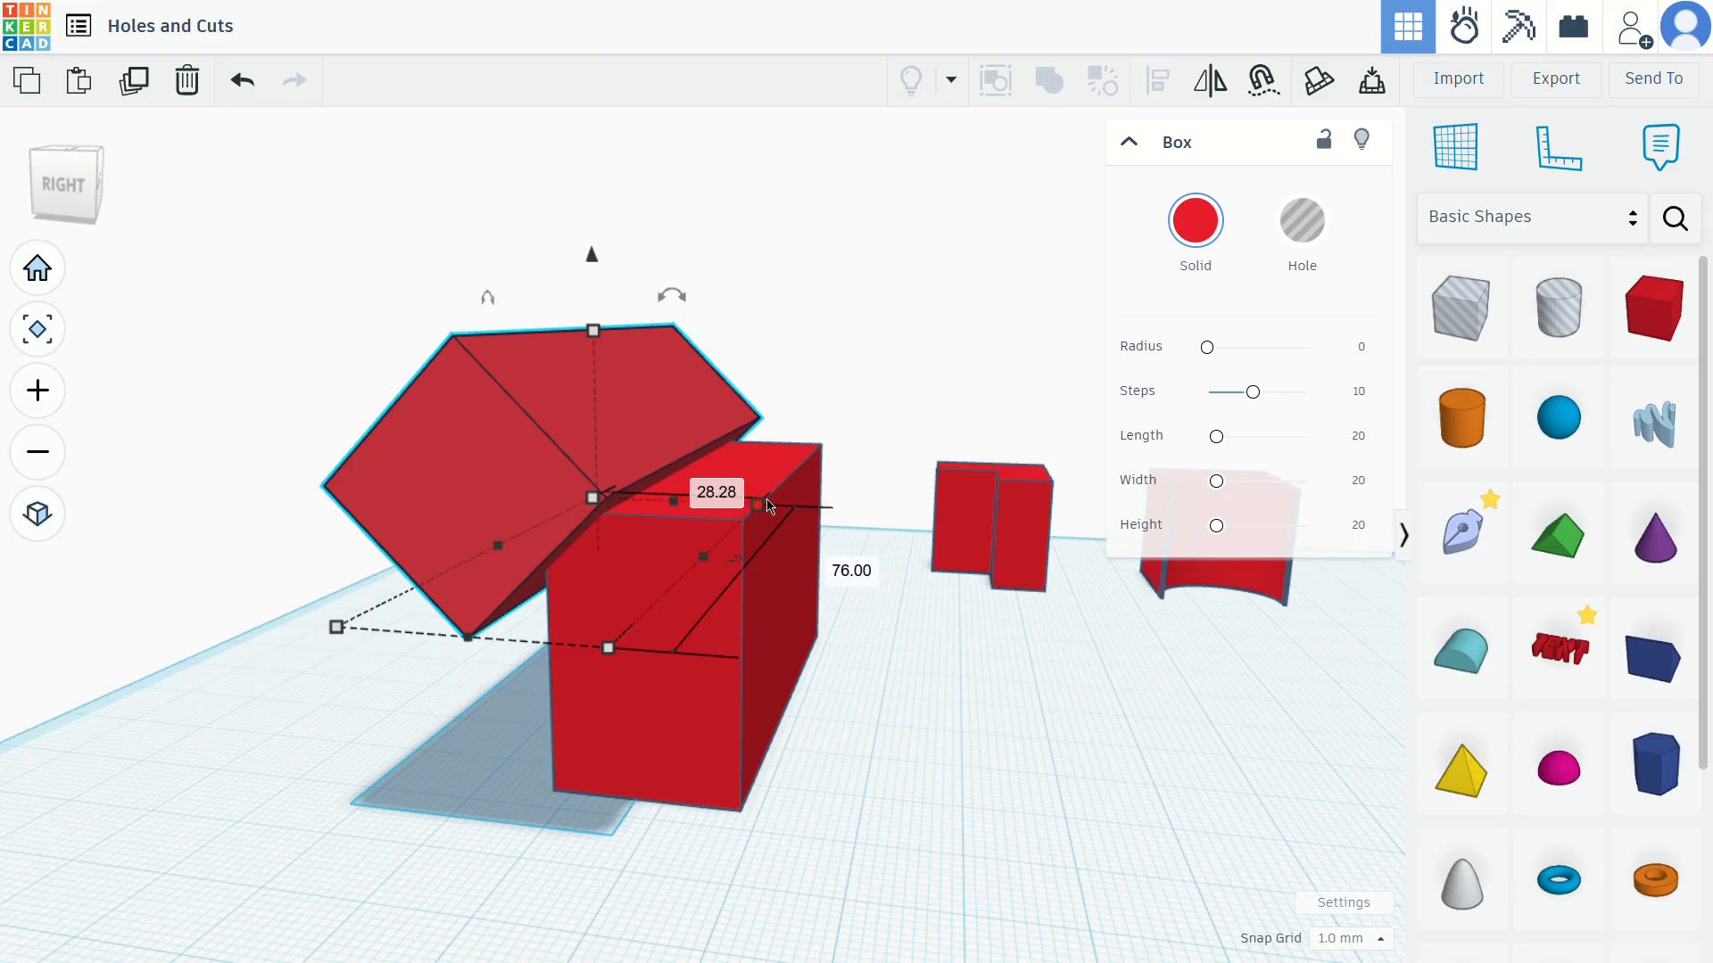
Turn the rotated bar into a hole and shift it about 2 mm so it overlaps the solid bar's upper edge
{"action": "left_click", "coordinate": [368, 330]}
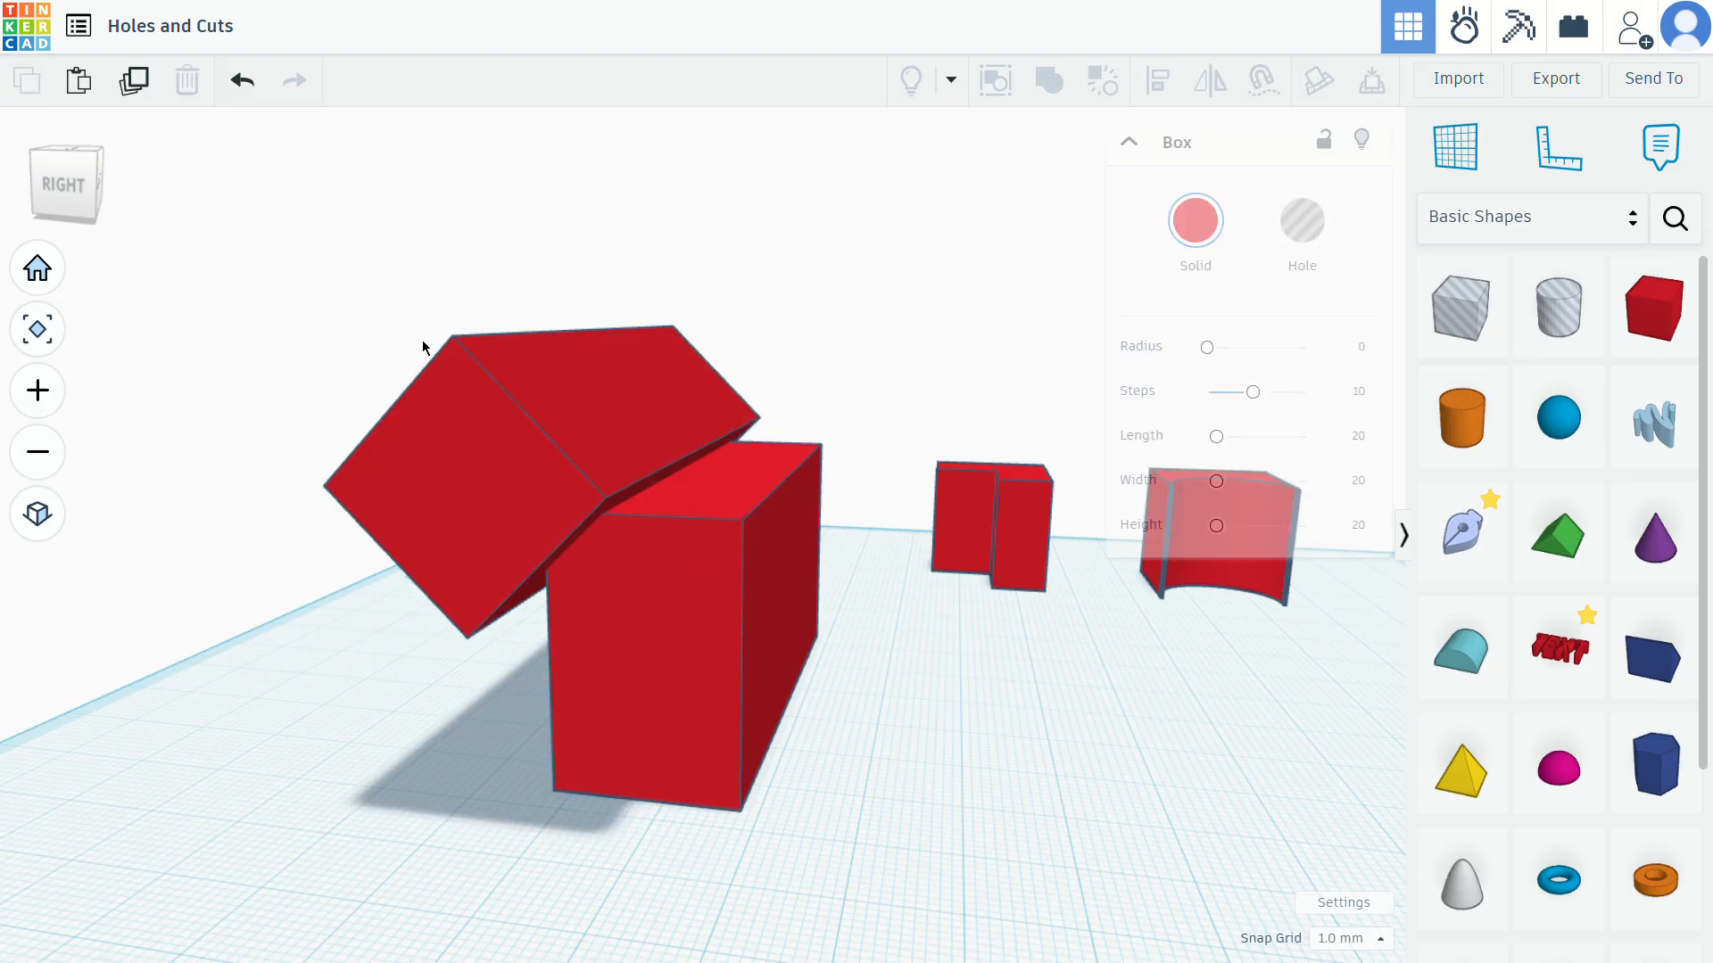
{"action": "left_click", "coordinate": [498, 424]}
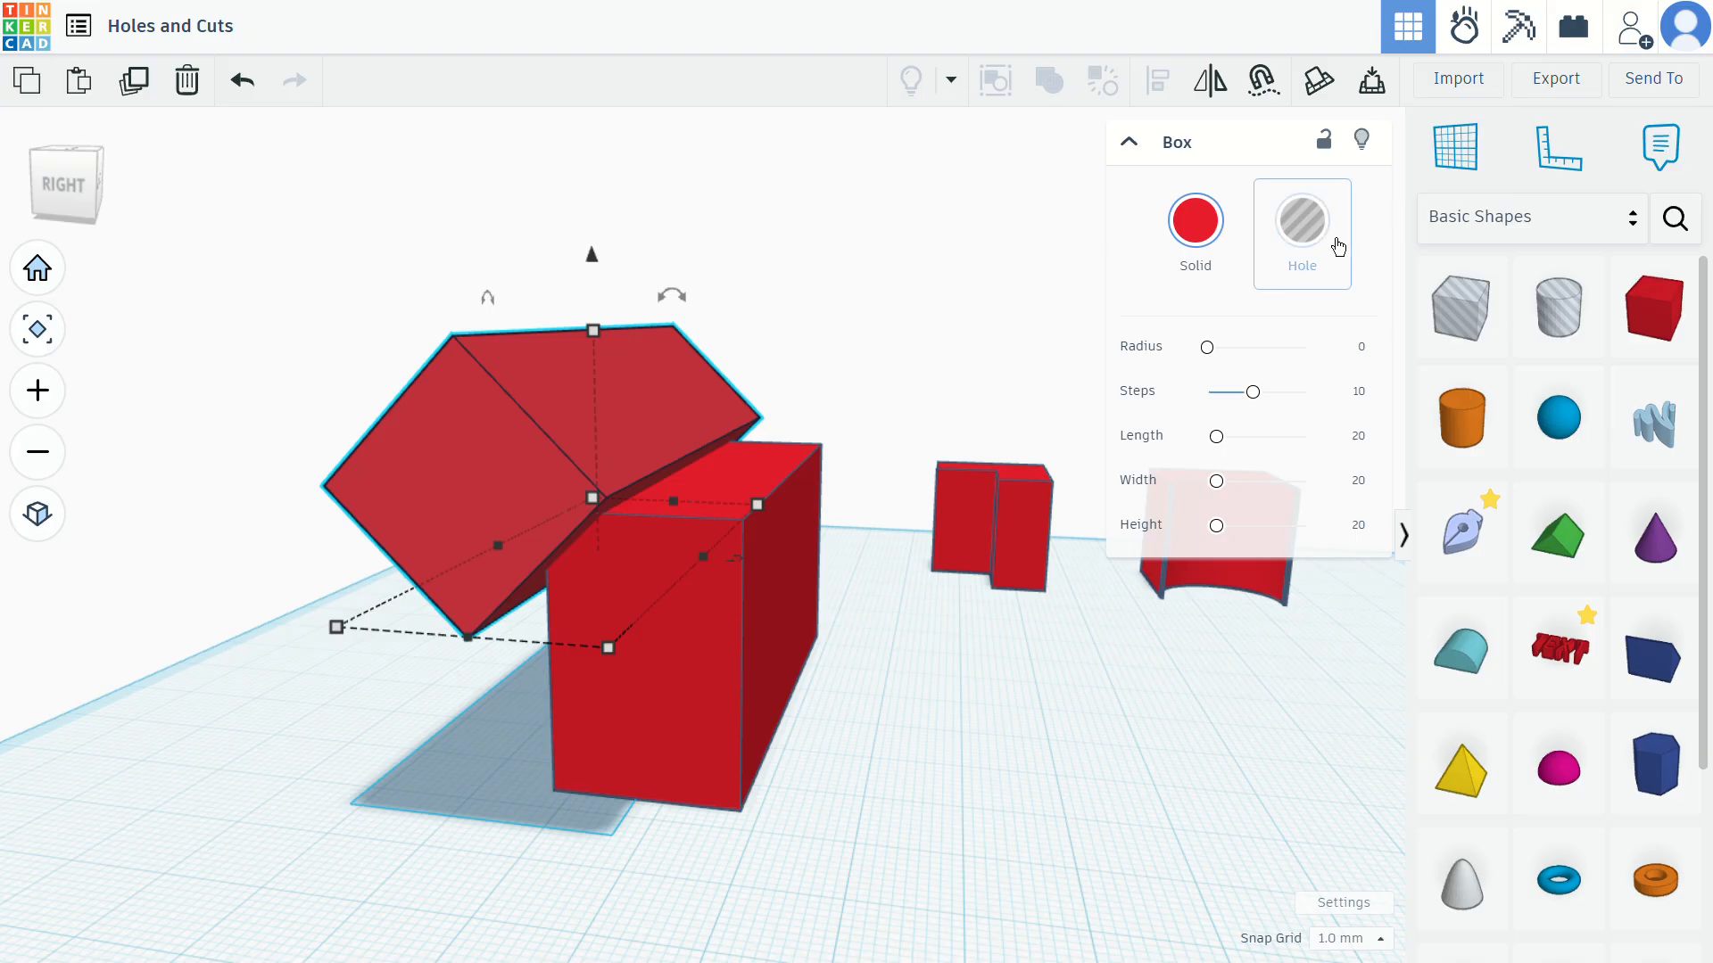
{"action": "left_click", "coordinate": [1303, 223]}
{"action": "key", "text": "ctrl+Left"}
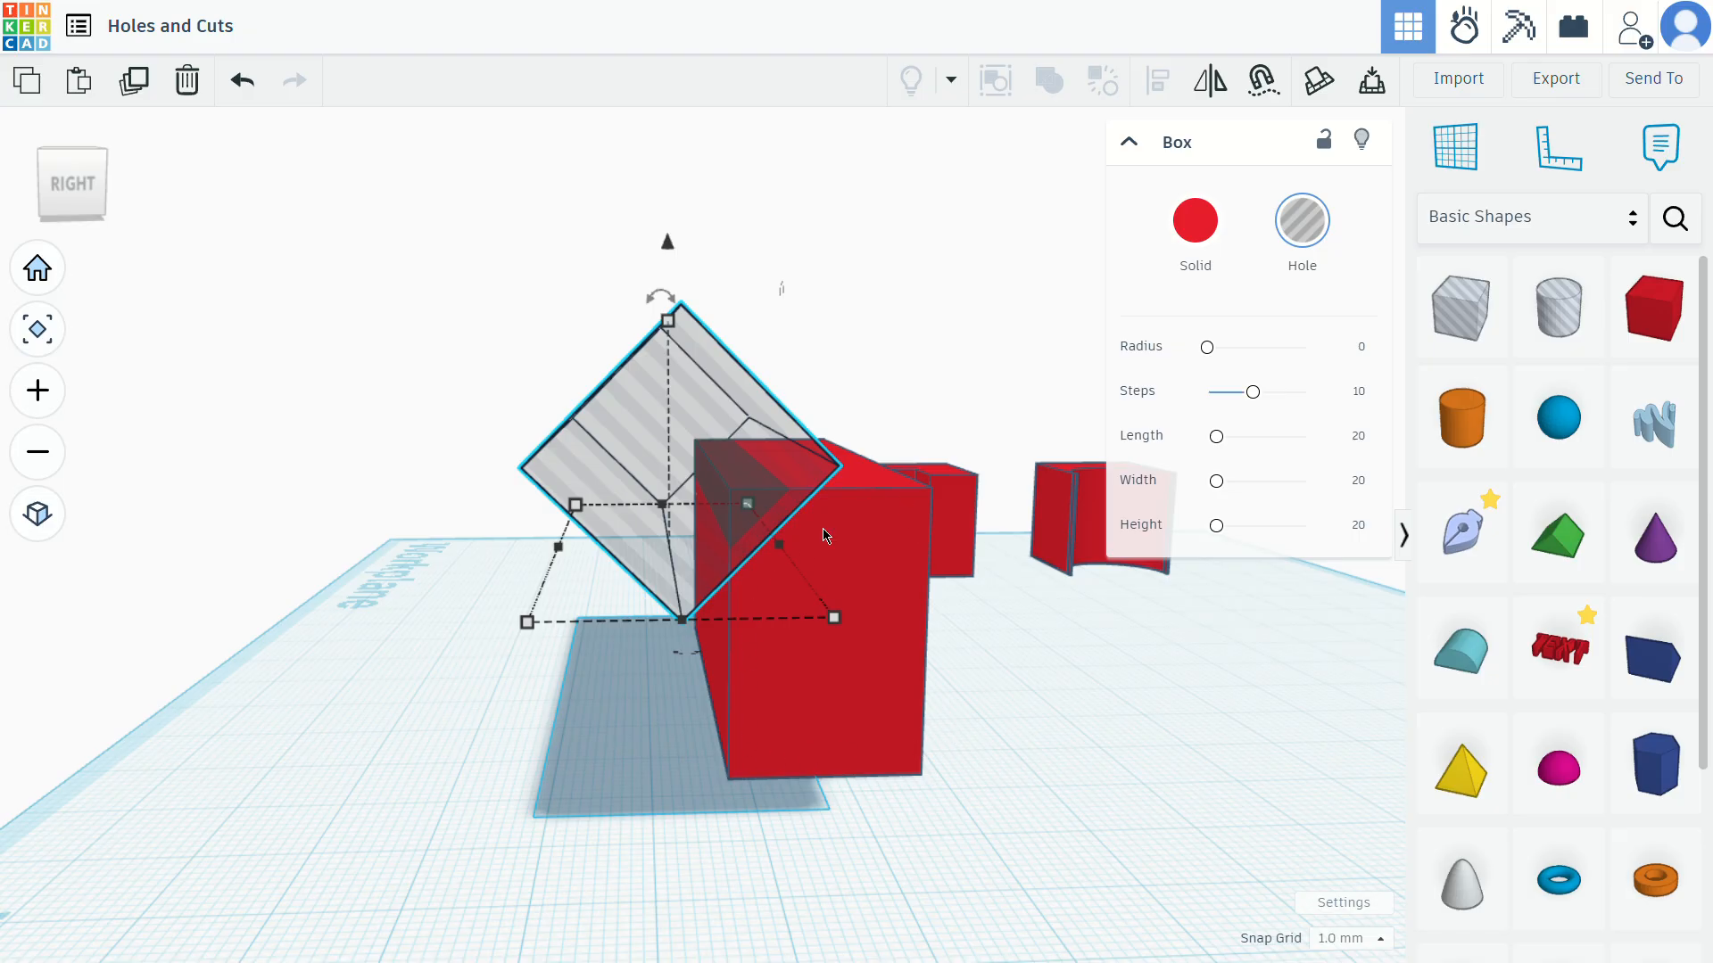
{"action": "left_click_drag", "start_coordinate": [638, 448], "coordinate": [665, 450]}
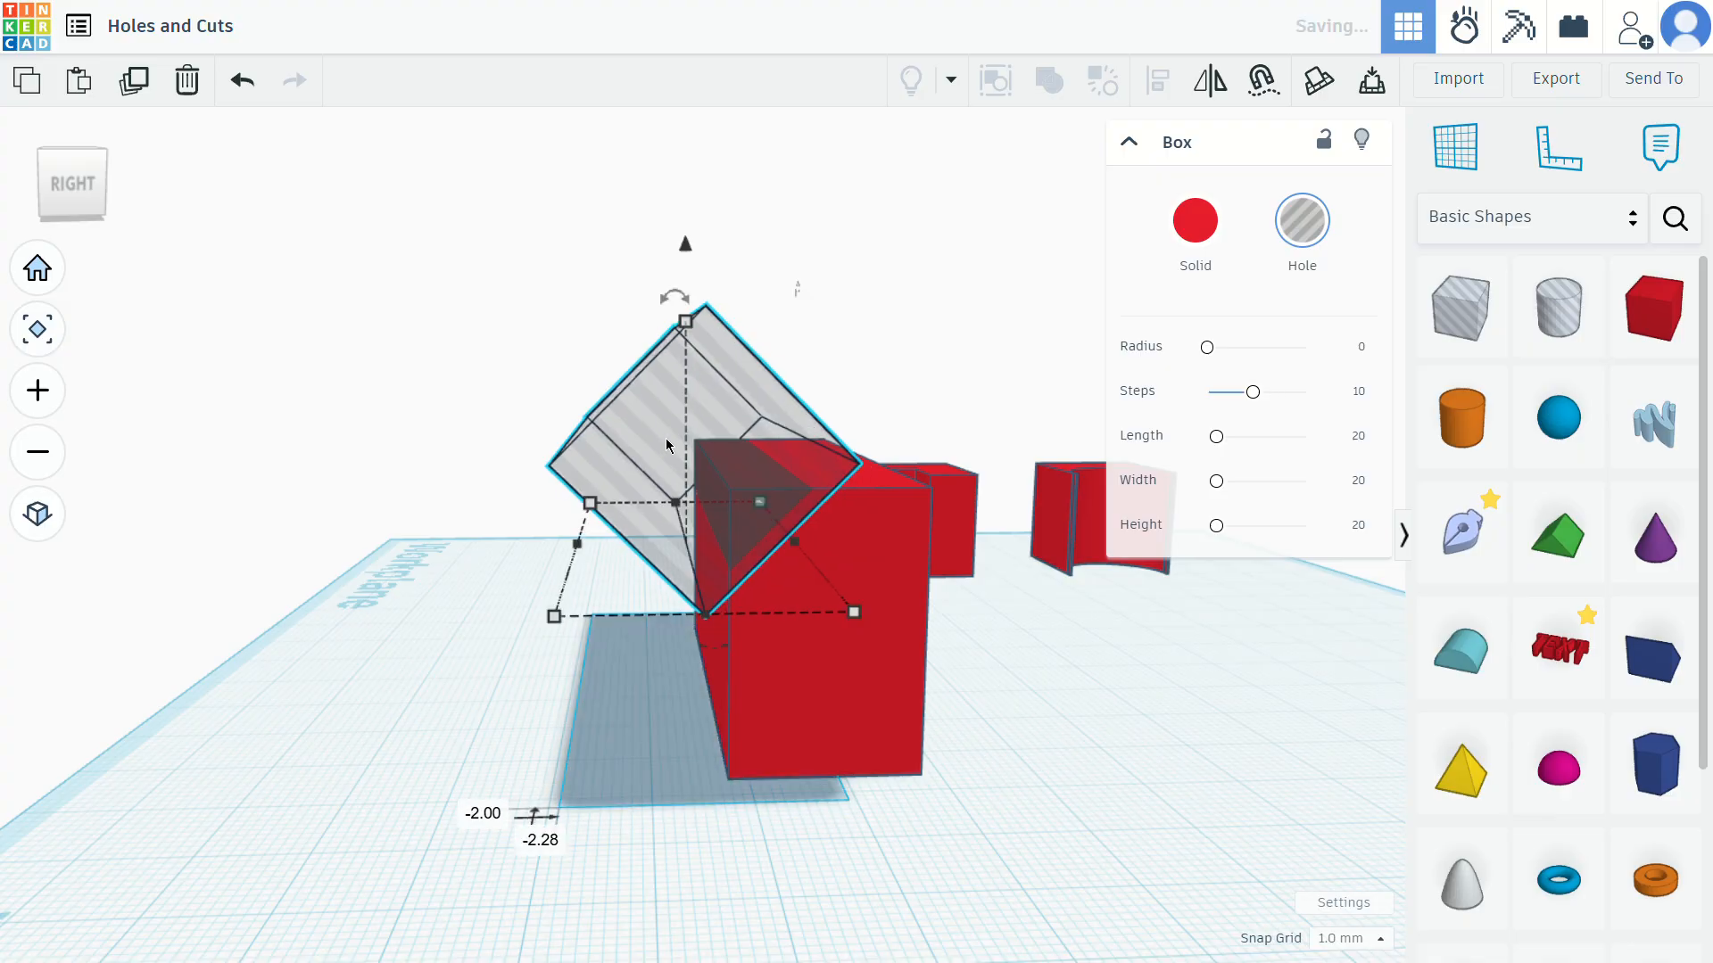
{"action": "left_click_drag", "start_coordinate": [843, 596], "coordinate": [841, 539]}
{"action": "right_click_drag", "start_coordinate": [969, 602], "coordinate": [890, 683]}
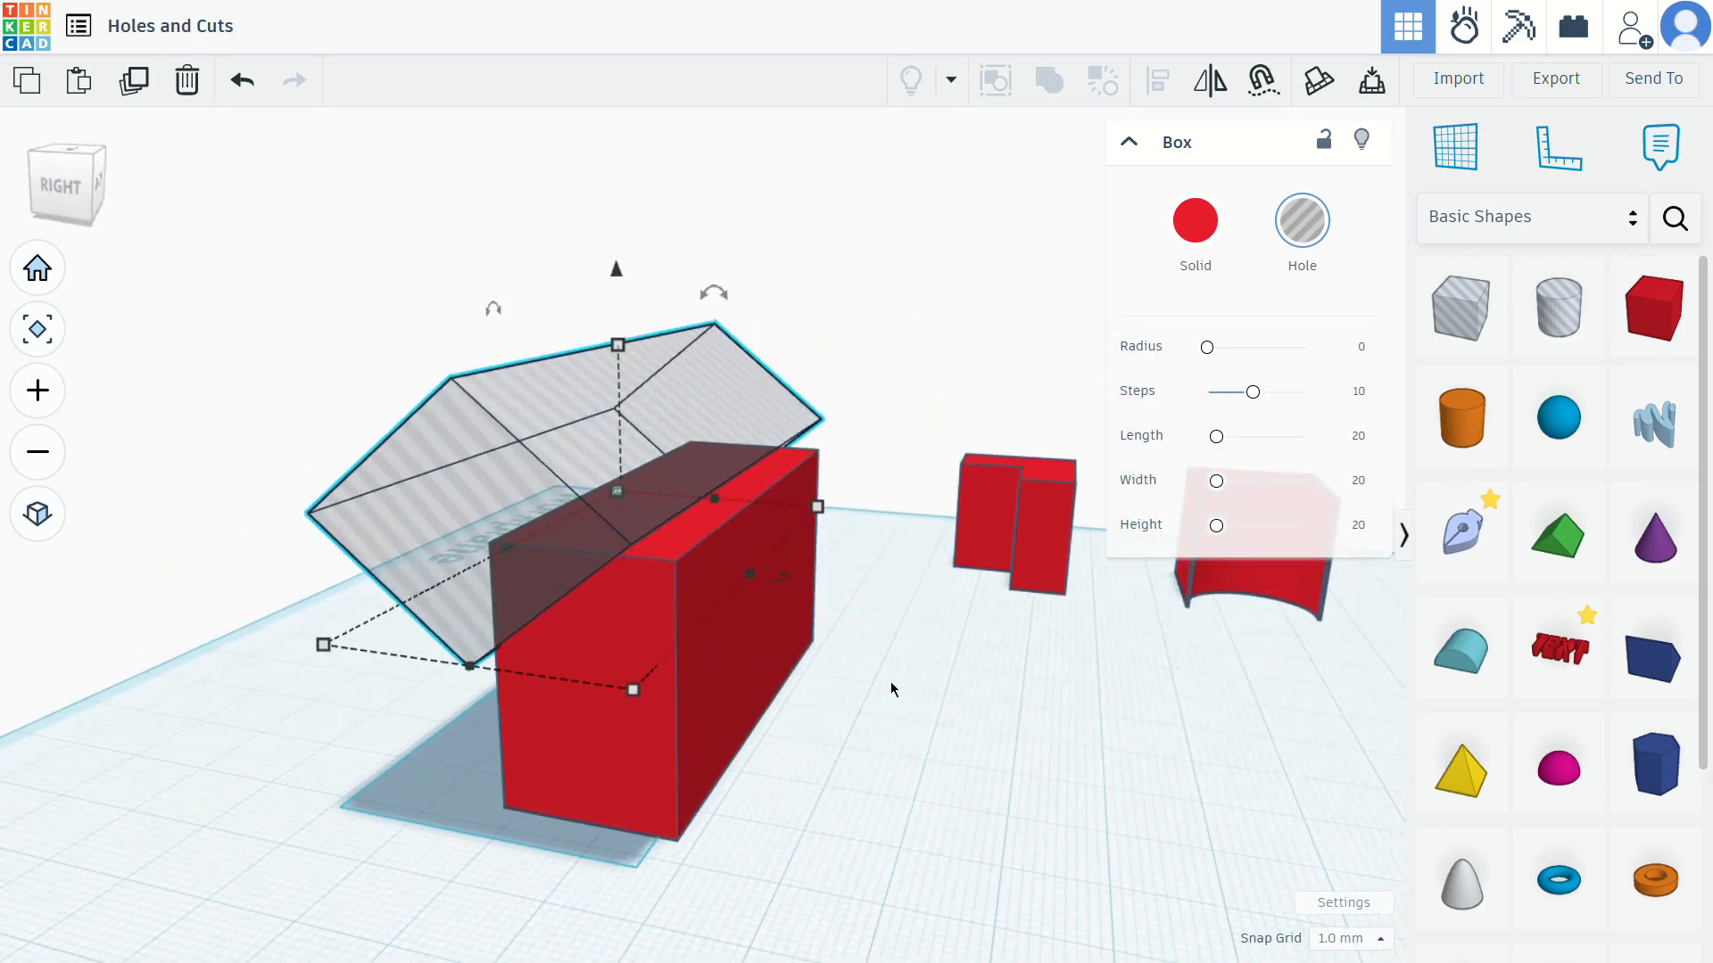
Group the solid bar with the rotated hole bar to cut an angled edge, inspect the cut, and undo the grouping
{"action": "left_click", "coordinate": [835, 612]}
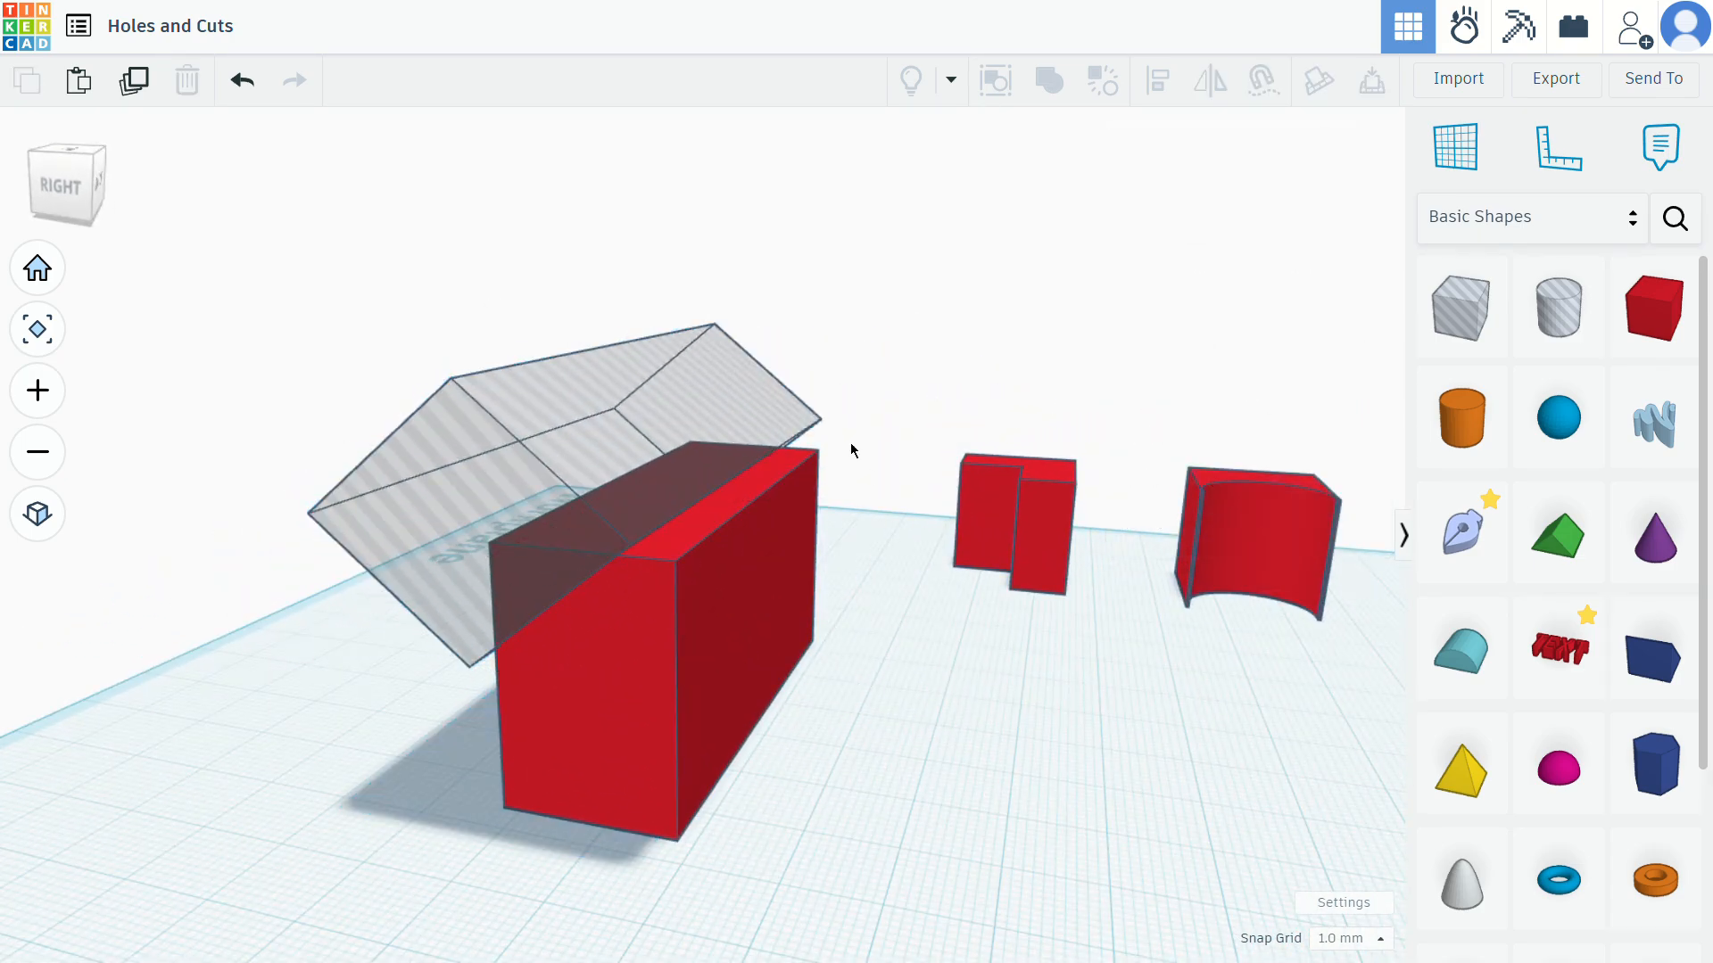
{"action": "left_click_drag", "start_coordinate": [842, 455], "coordinate": [646, 580]}
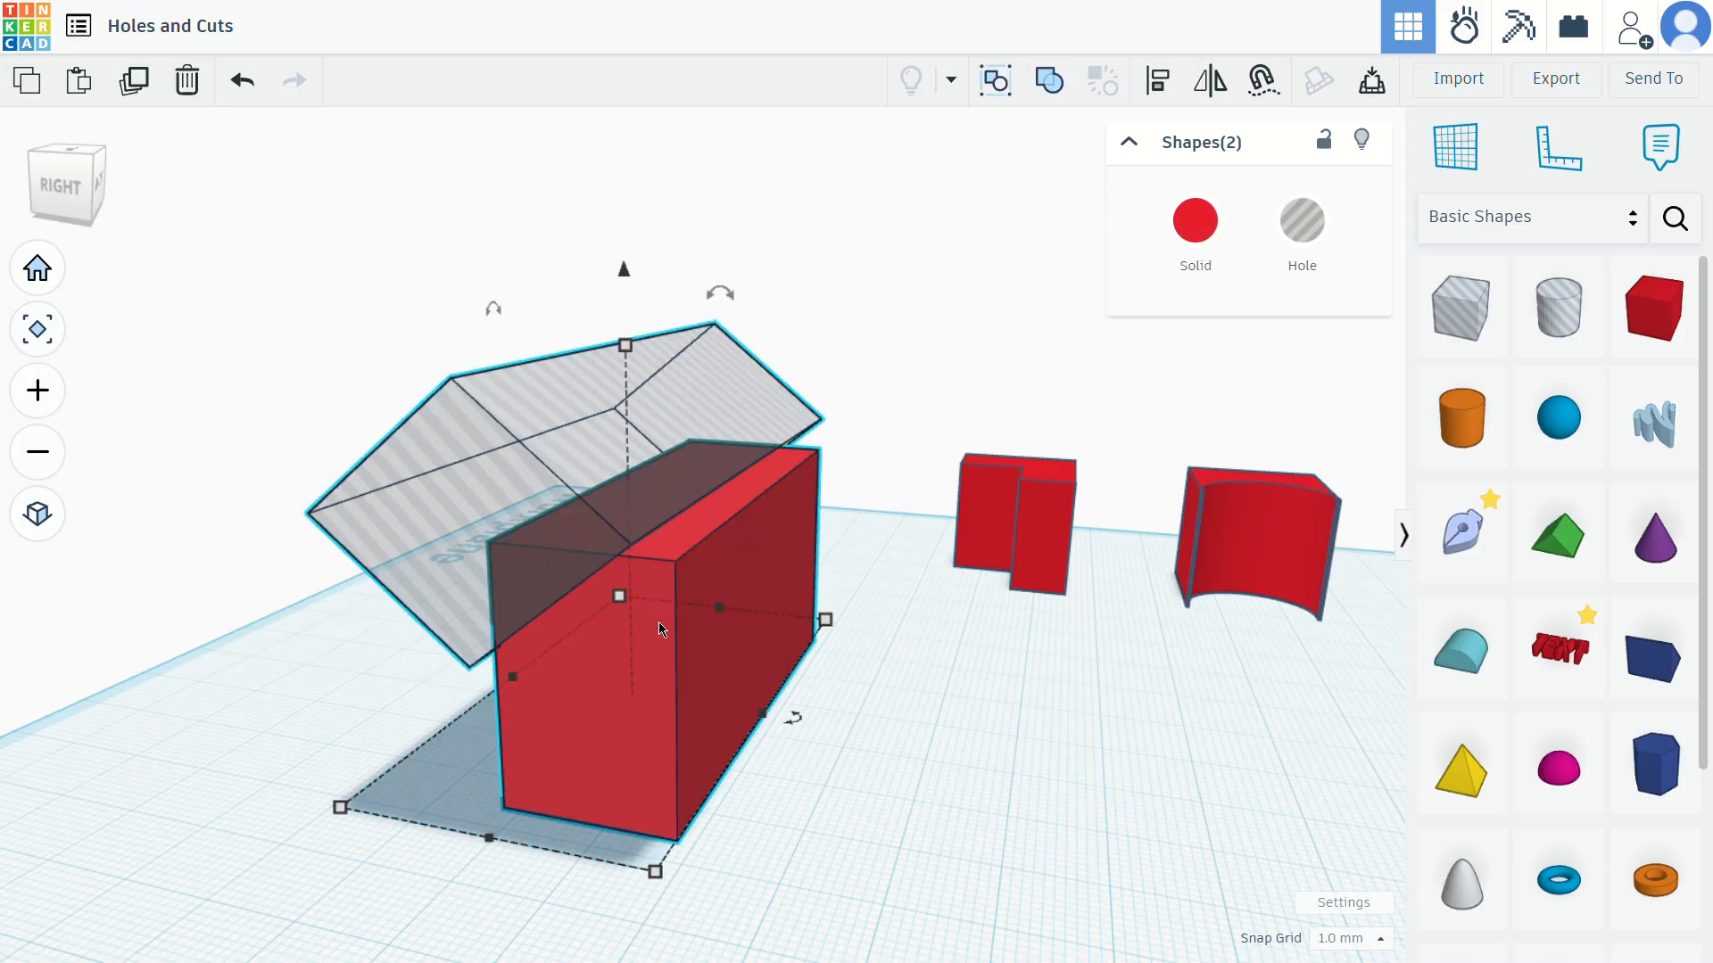
{"action": "left_click", "coordinate": [1059, 99]}
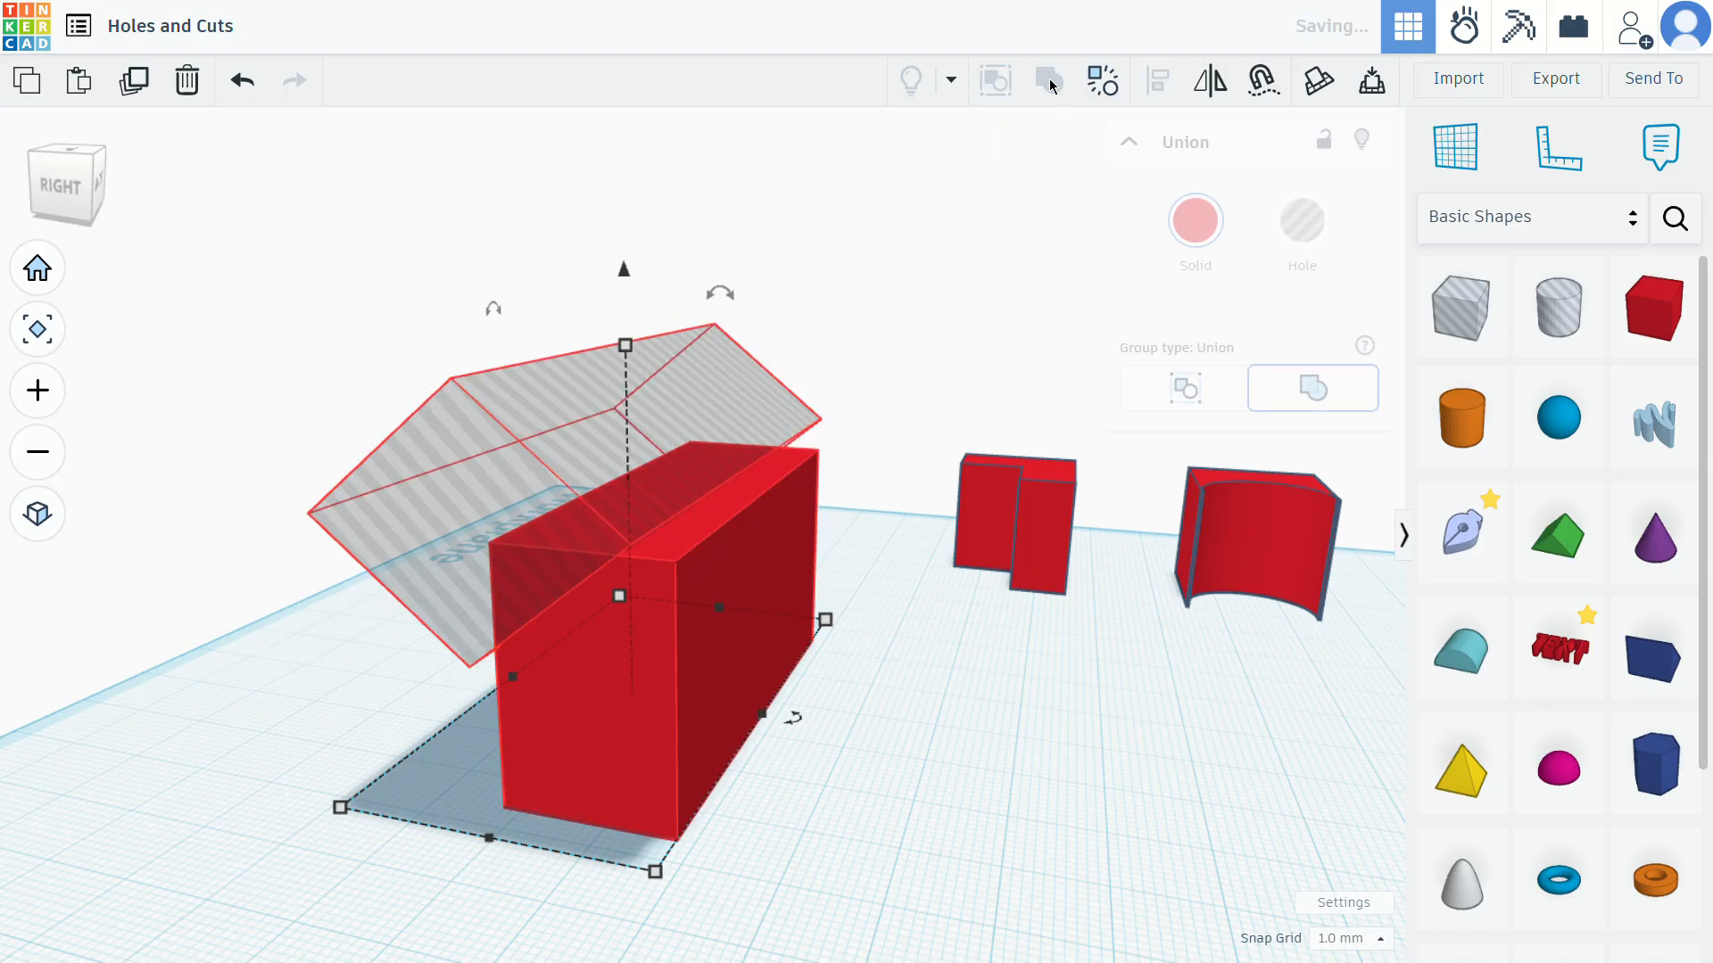
{"action": "right_click_drag", "start_coordinate": [805, 685], "coordinate": [692, 658]}
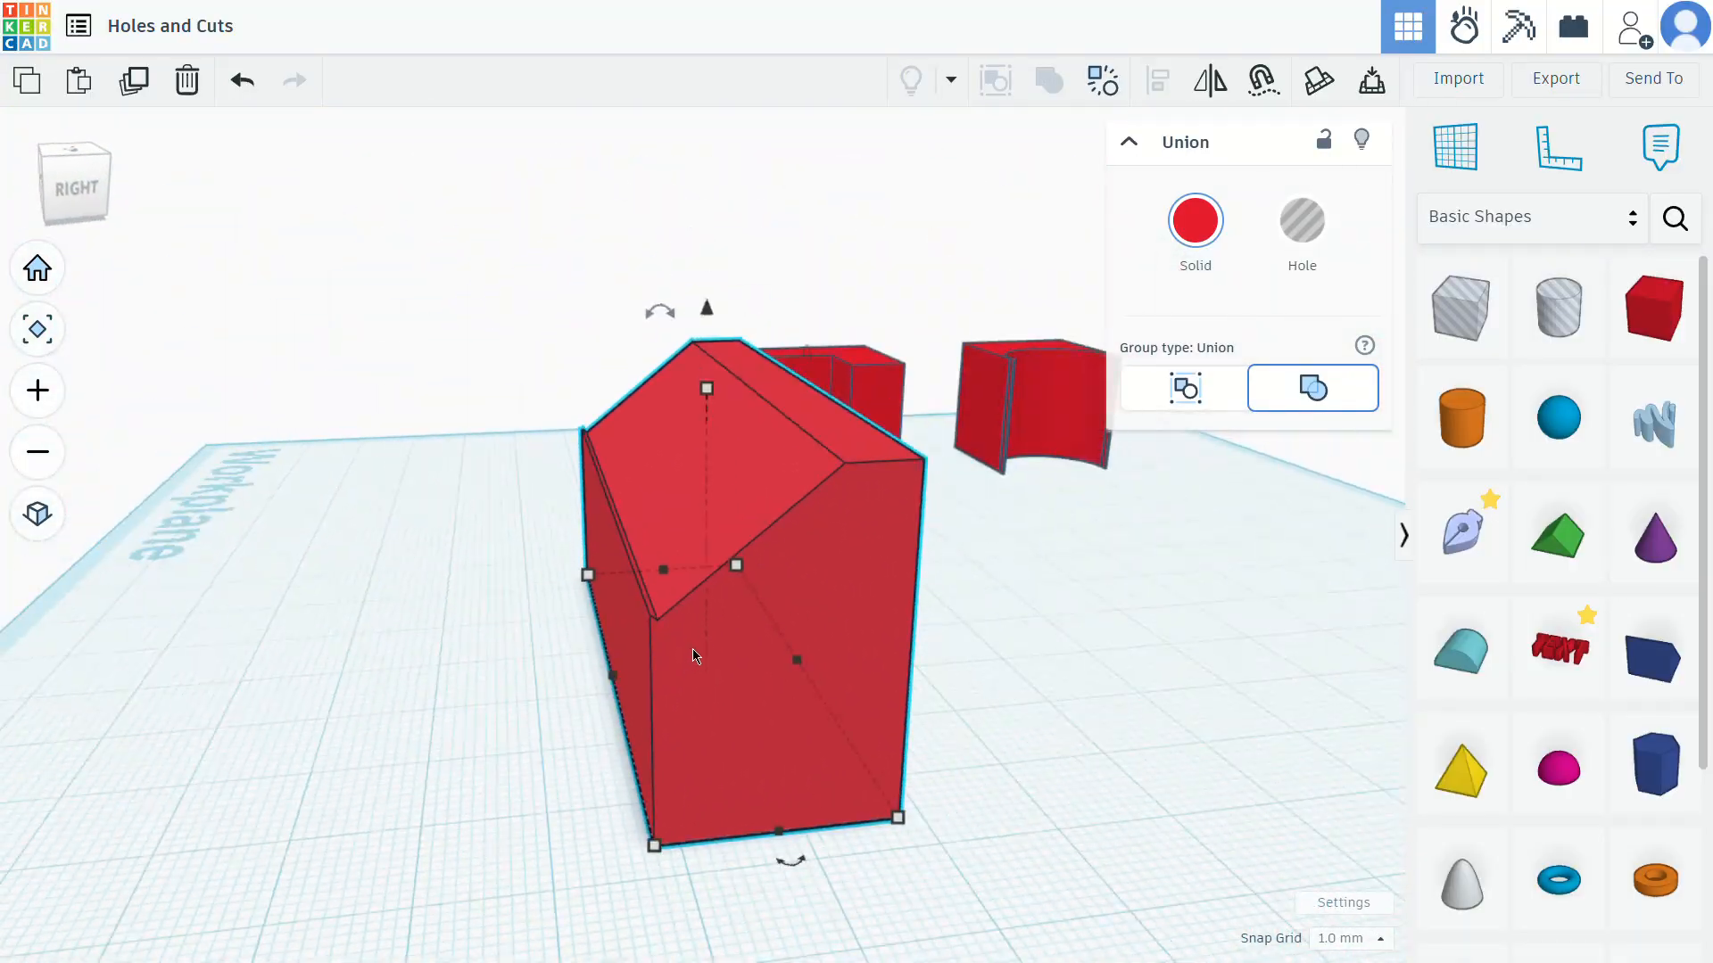
{"action": "right_click_drag", "start_coordinate": [886, 644], "coordinate": [923, 616]}
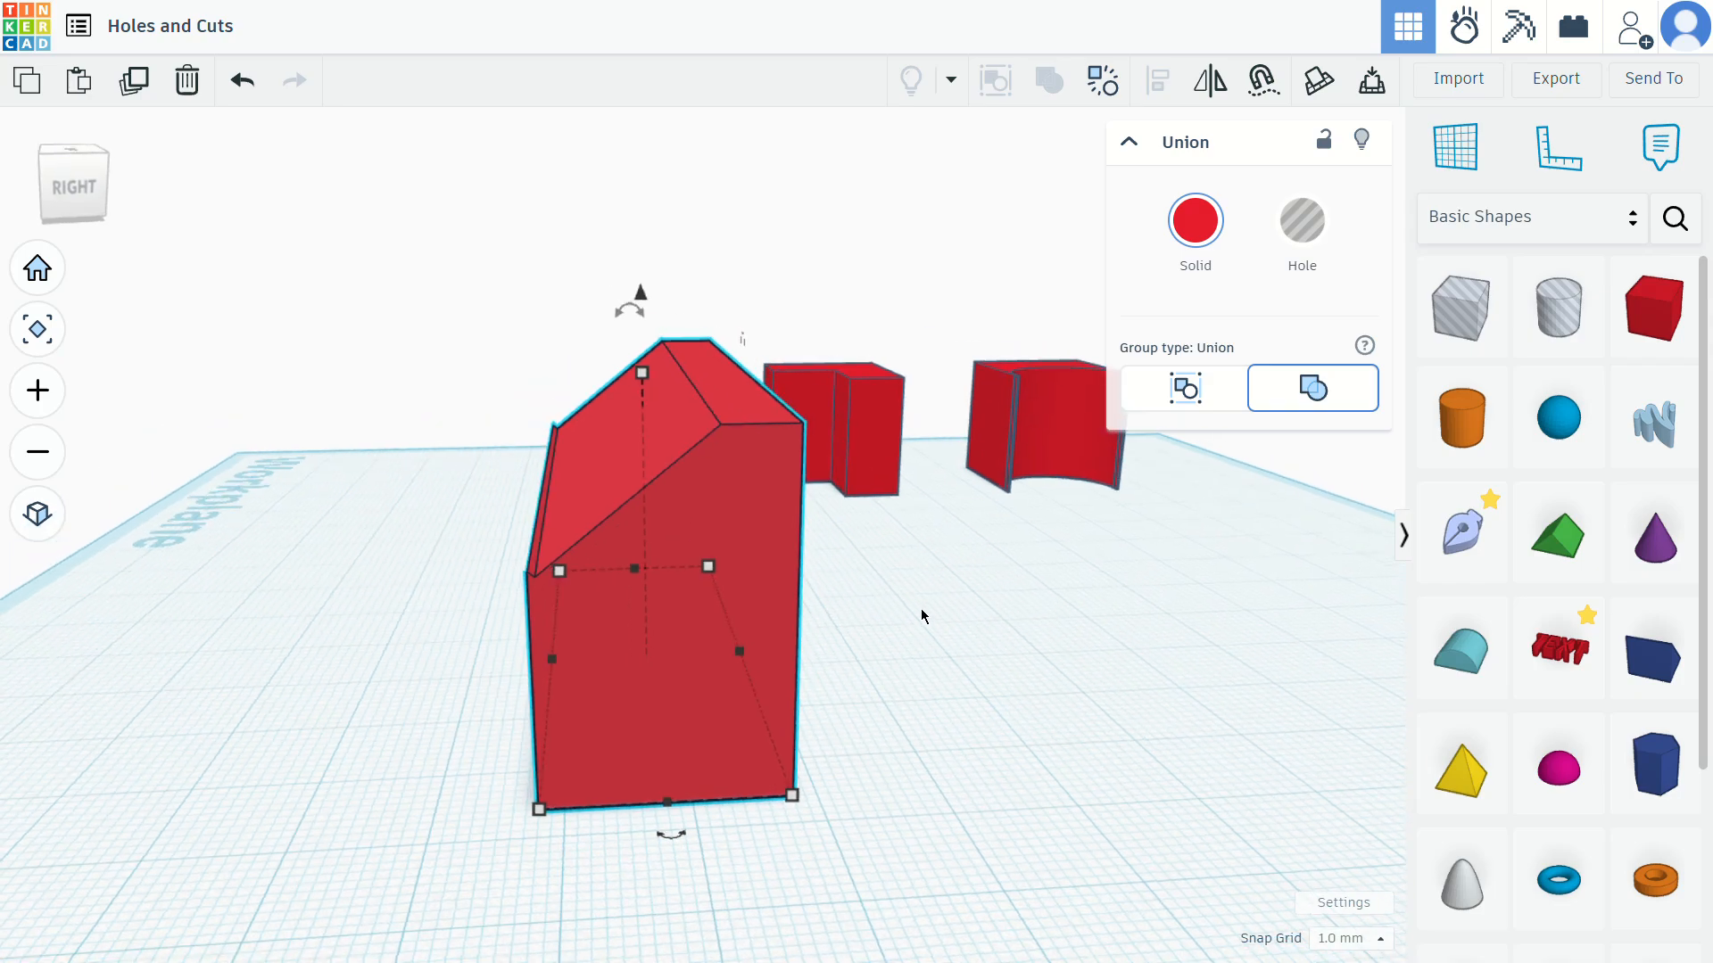
{"action": "left_click", "coordinate": [243, 82]}
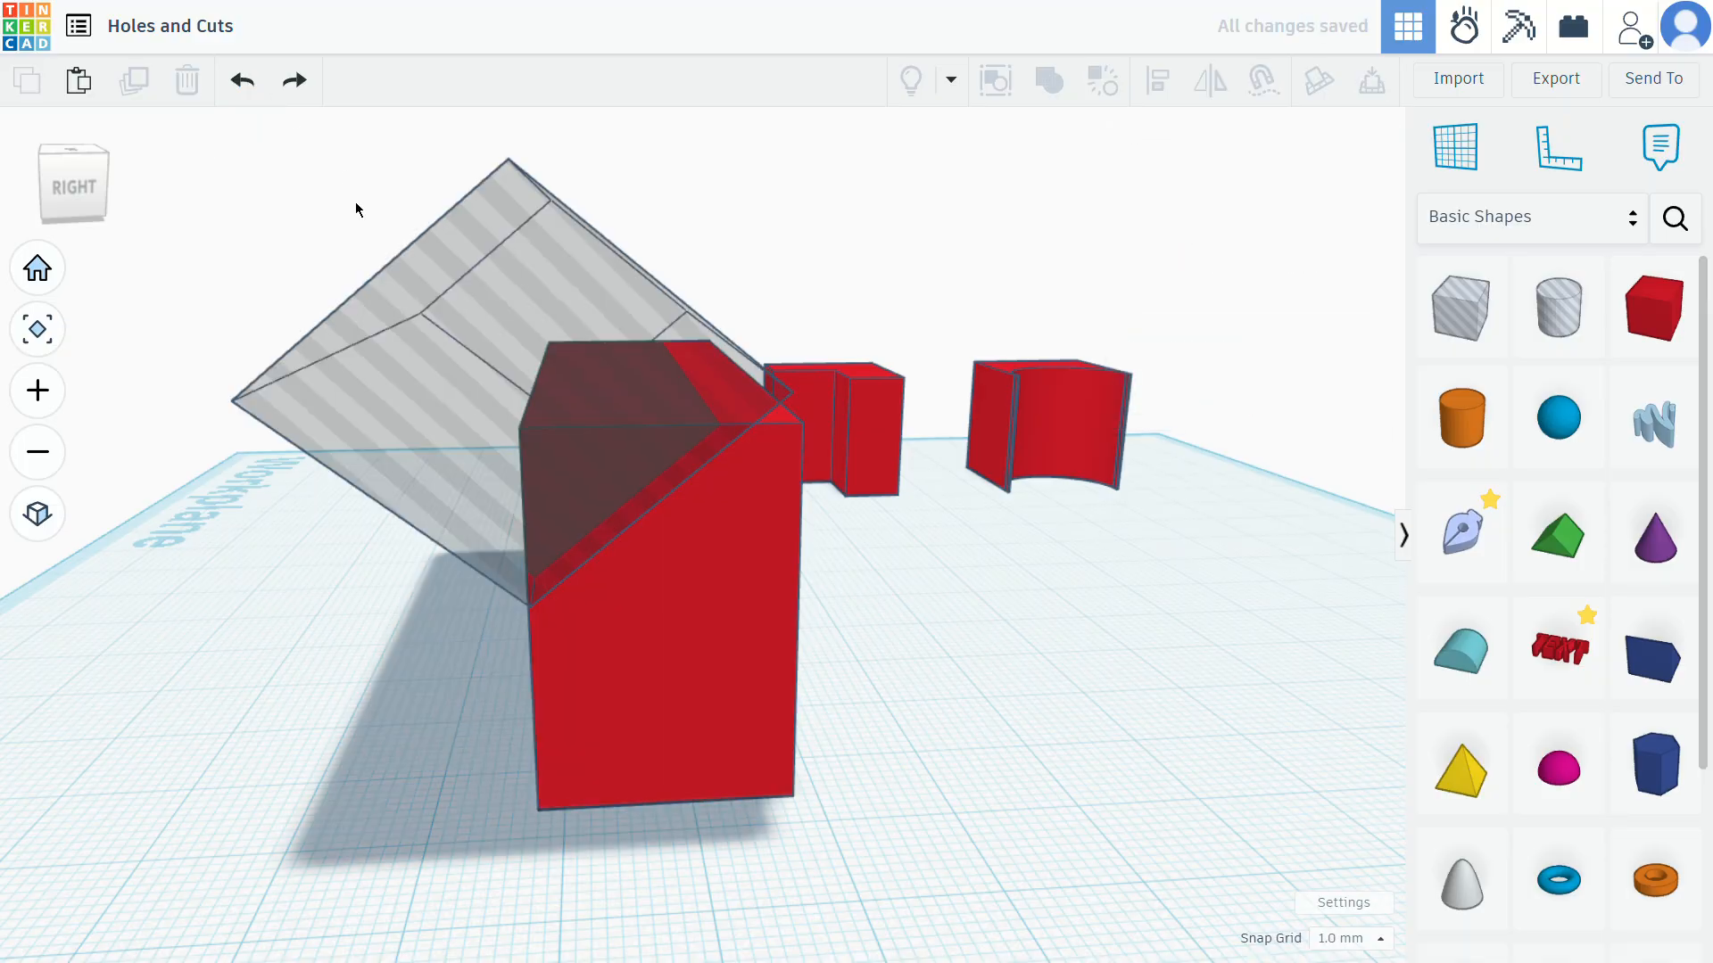
Shift the rotated hole bar slightly outward so its lower edge extends past the solid bar's side face
{"action": "right_click_drag", "start_coordinate": [421, 681], "coordinate": [491, 599]}
{"action": "scroll", "coordinate": [419, 637], "scroll_direction": "up", "scroll_amount": 5}
{"action": "left_click_drag", "start_coordinate": [550, 525], "coordinate": [508, 516]}
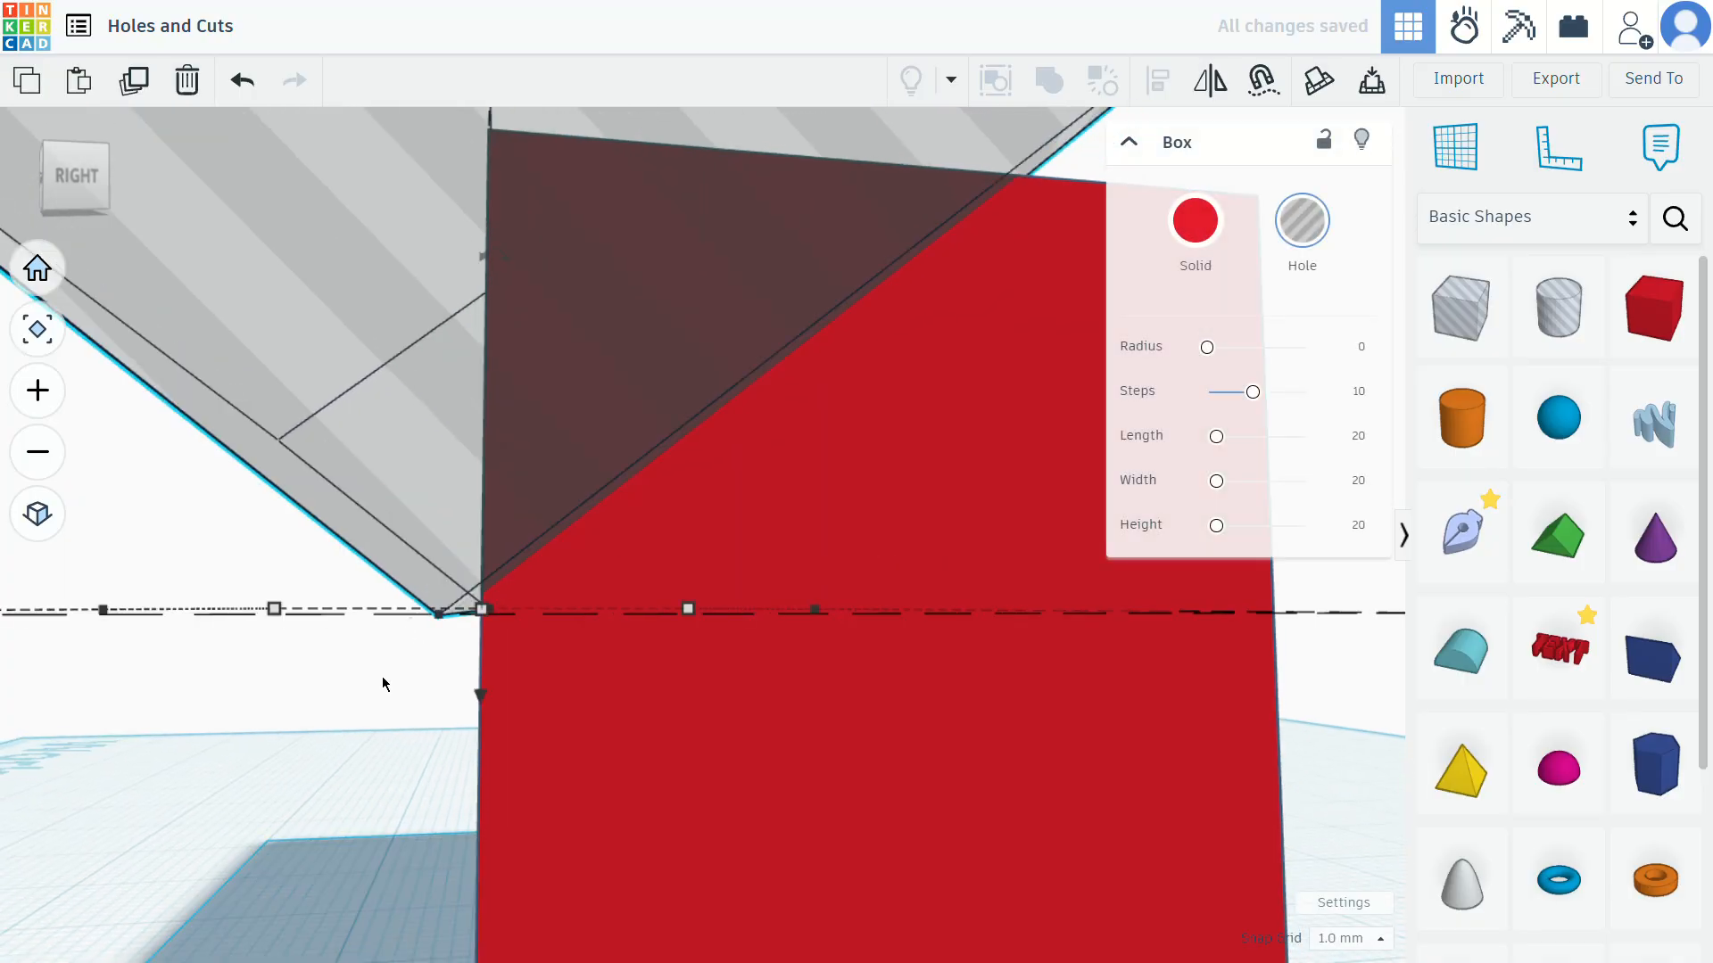
{"action": "scroll", "coordinate": [382, 675], "scroll_direction": "down", "scroll_amount": 3}
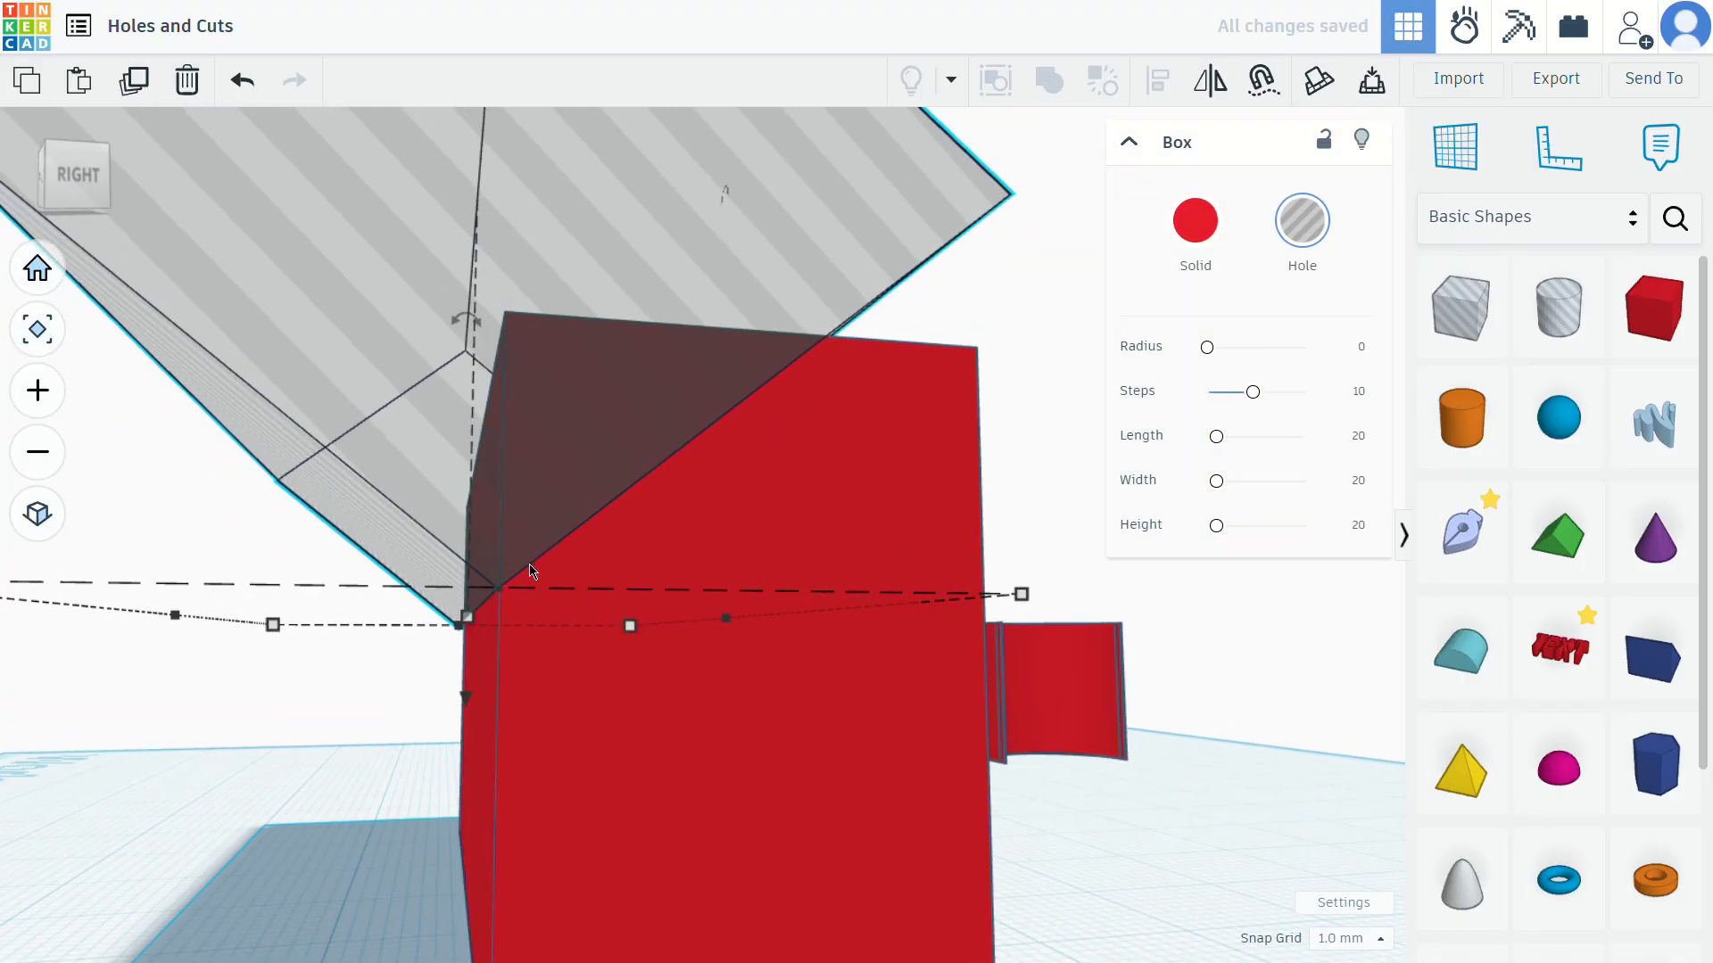
Select the solid bar together with the rotated hole bar and group them to cut the angled edge
{"action": "scroll", "coordinate": [424, 671], "scroll_direction": "down", "scroll_amount": 6}
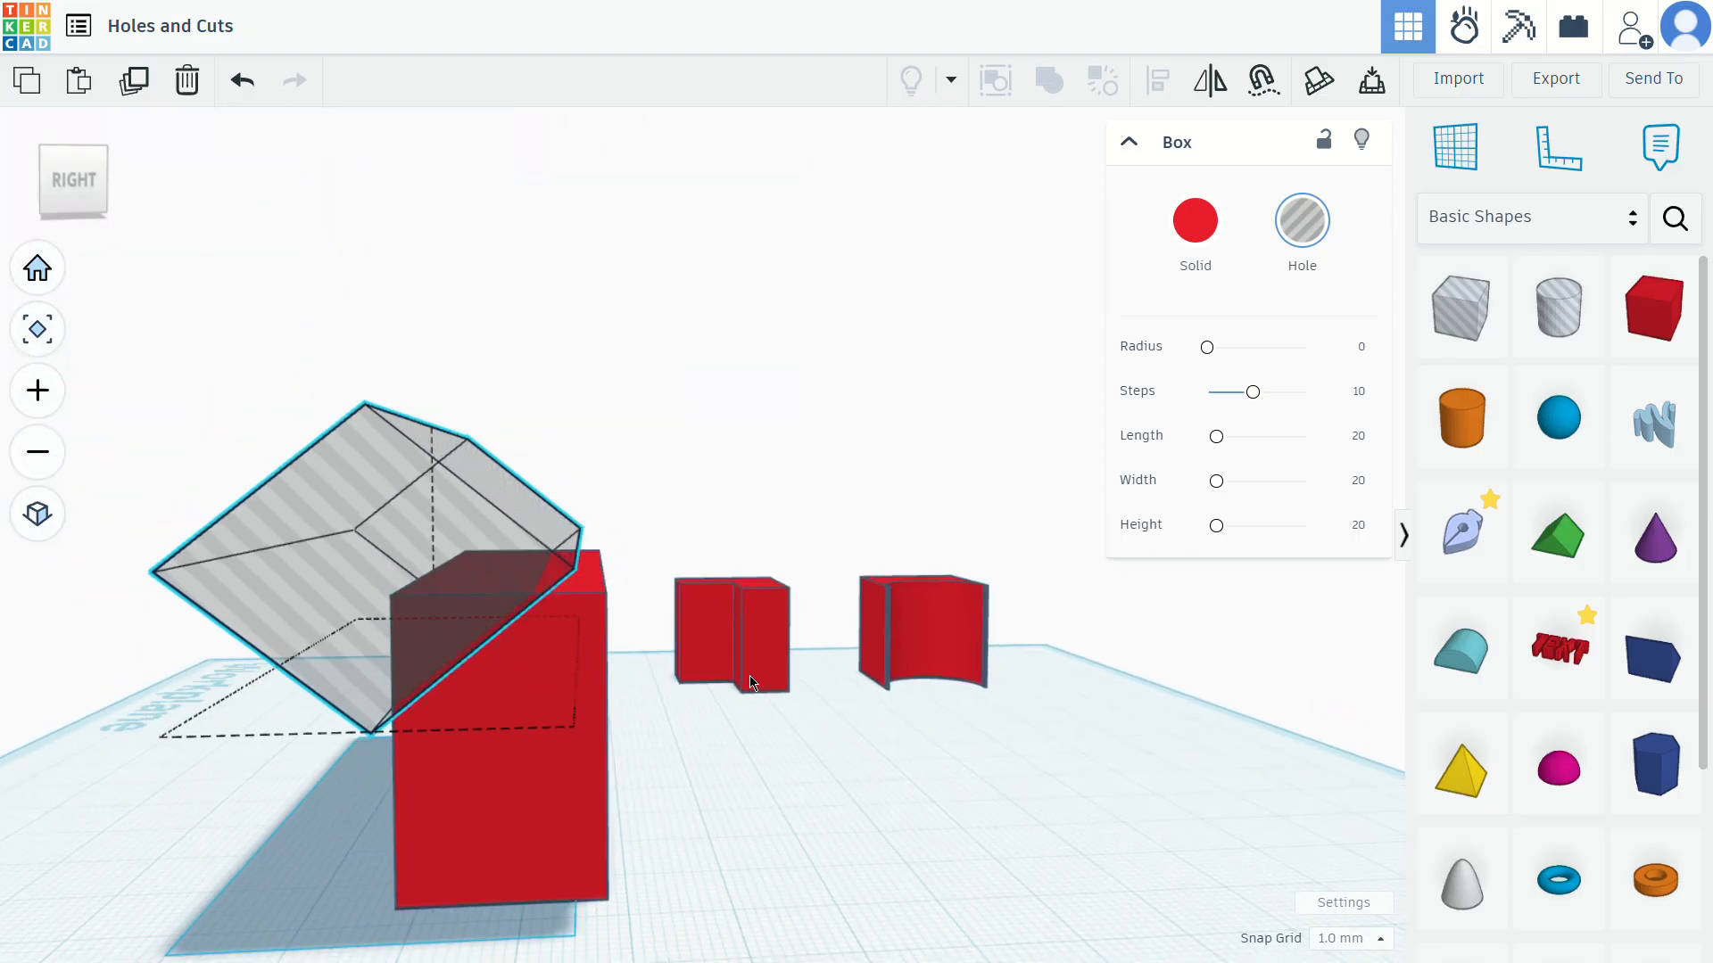
{"action": "right_click_drag", "start_coordinate": [750, 683], "coordinate": [694, 688]}
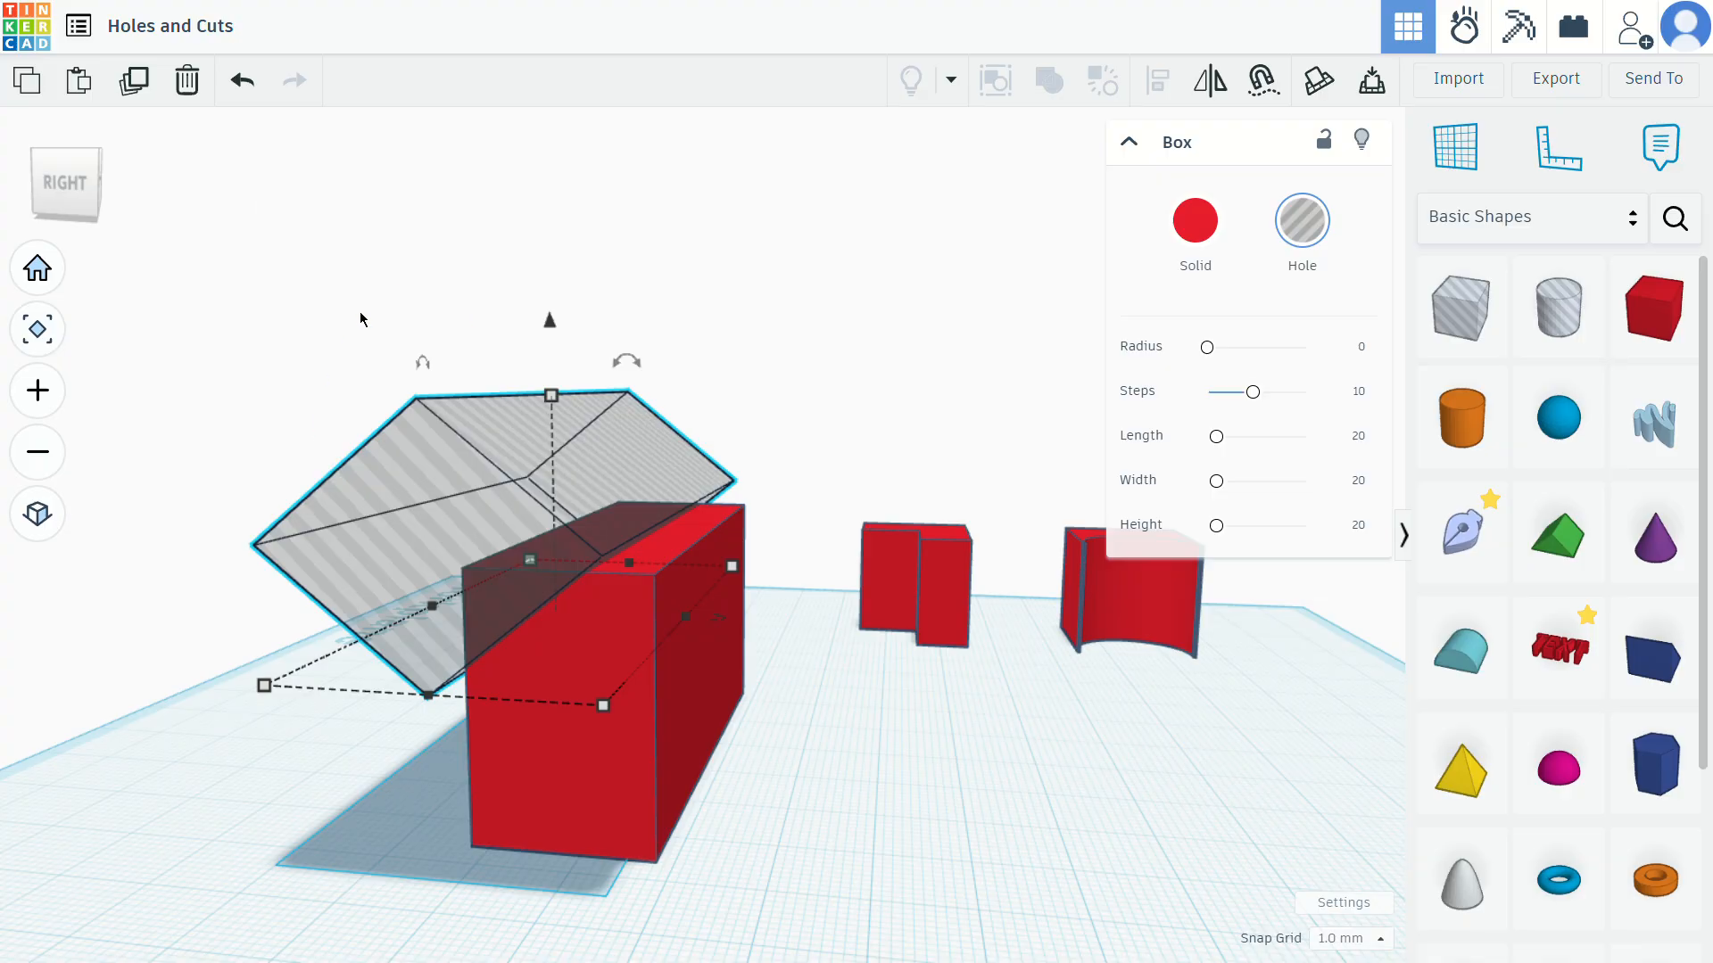
{"action": "left_click", "coordinate": [322, 331]}
{"action": "left_click_drag", "start_coordinate": [693, 582], "coordinate": [729, 613]}
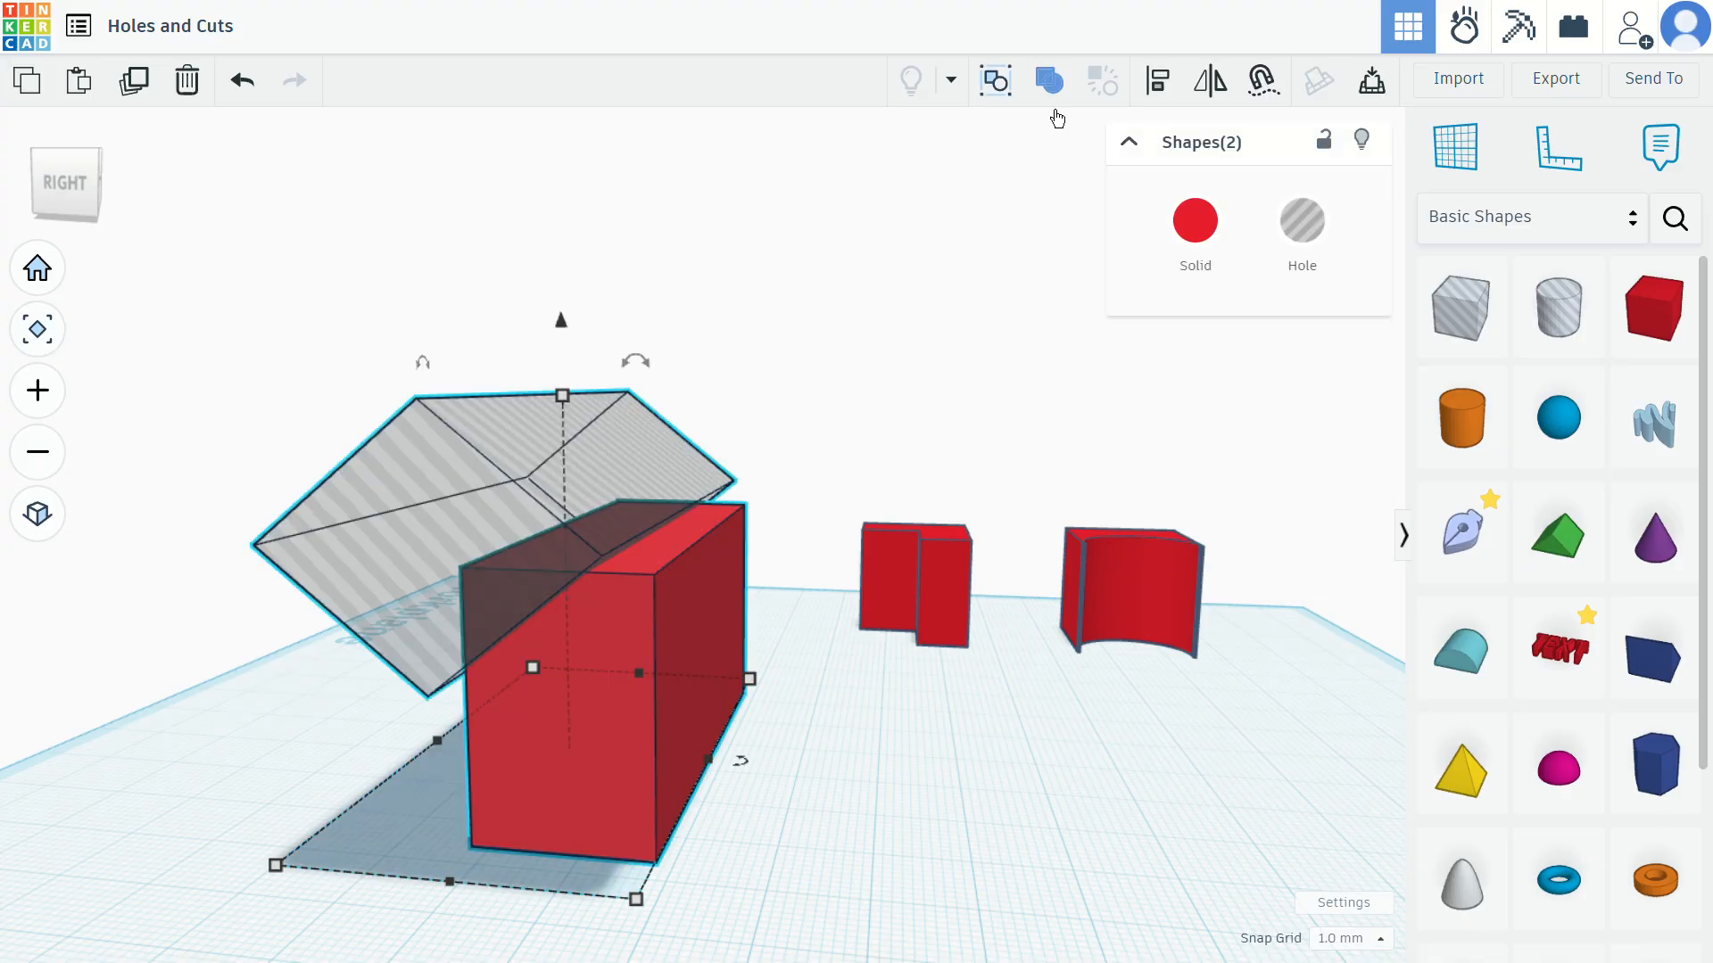
{"action": "left_click", "coordinate": [1049, 80]}
{"action": "left_click", "coordinate": [944, 295]}
Examine the bar's angled face along its length and the cut profile at its end
{"action": "right_click_drag", "start_coordinate": [486, 711], "coordinate": [780, 623]}
{"action": "scroll", "coordinate": [410, 704], "scroll_direction": "up", "scroll_amount": 5}
{"action": "scroll", "coordinate": [589, 566], "scroll_direction": "up", "scroll_amount": 3}
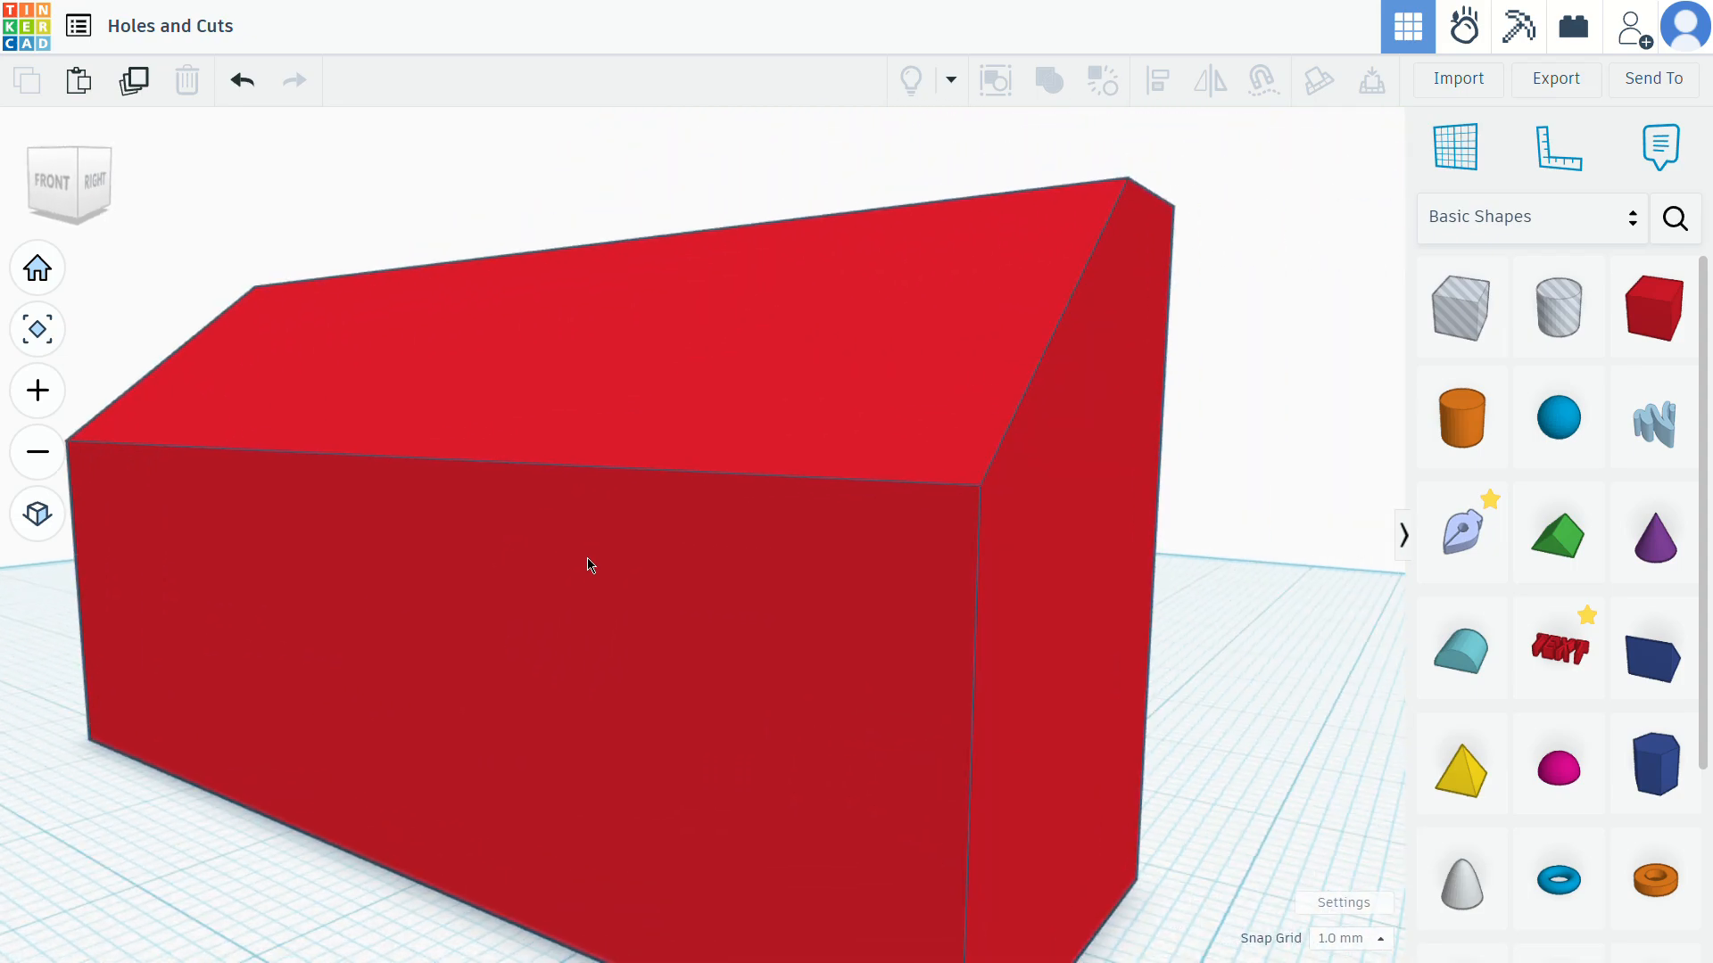
{"action": "scroll", "coordinate": [580, 584], "scroll_direction": "down", "scroll_amount": 3}
{"action": "right_click_drag", "start_coordinate": [468, 622], "coordinate": [694, 685]}
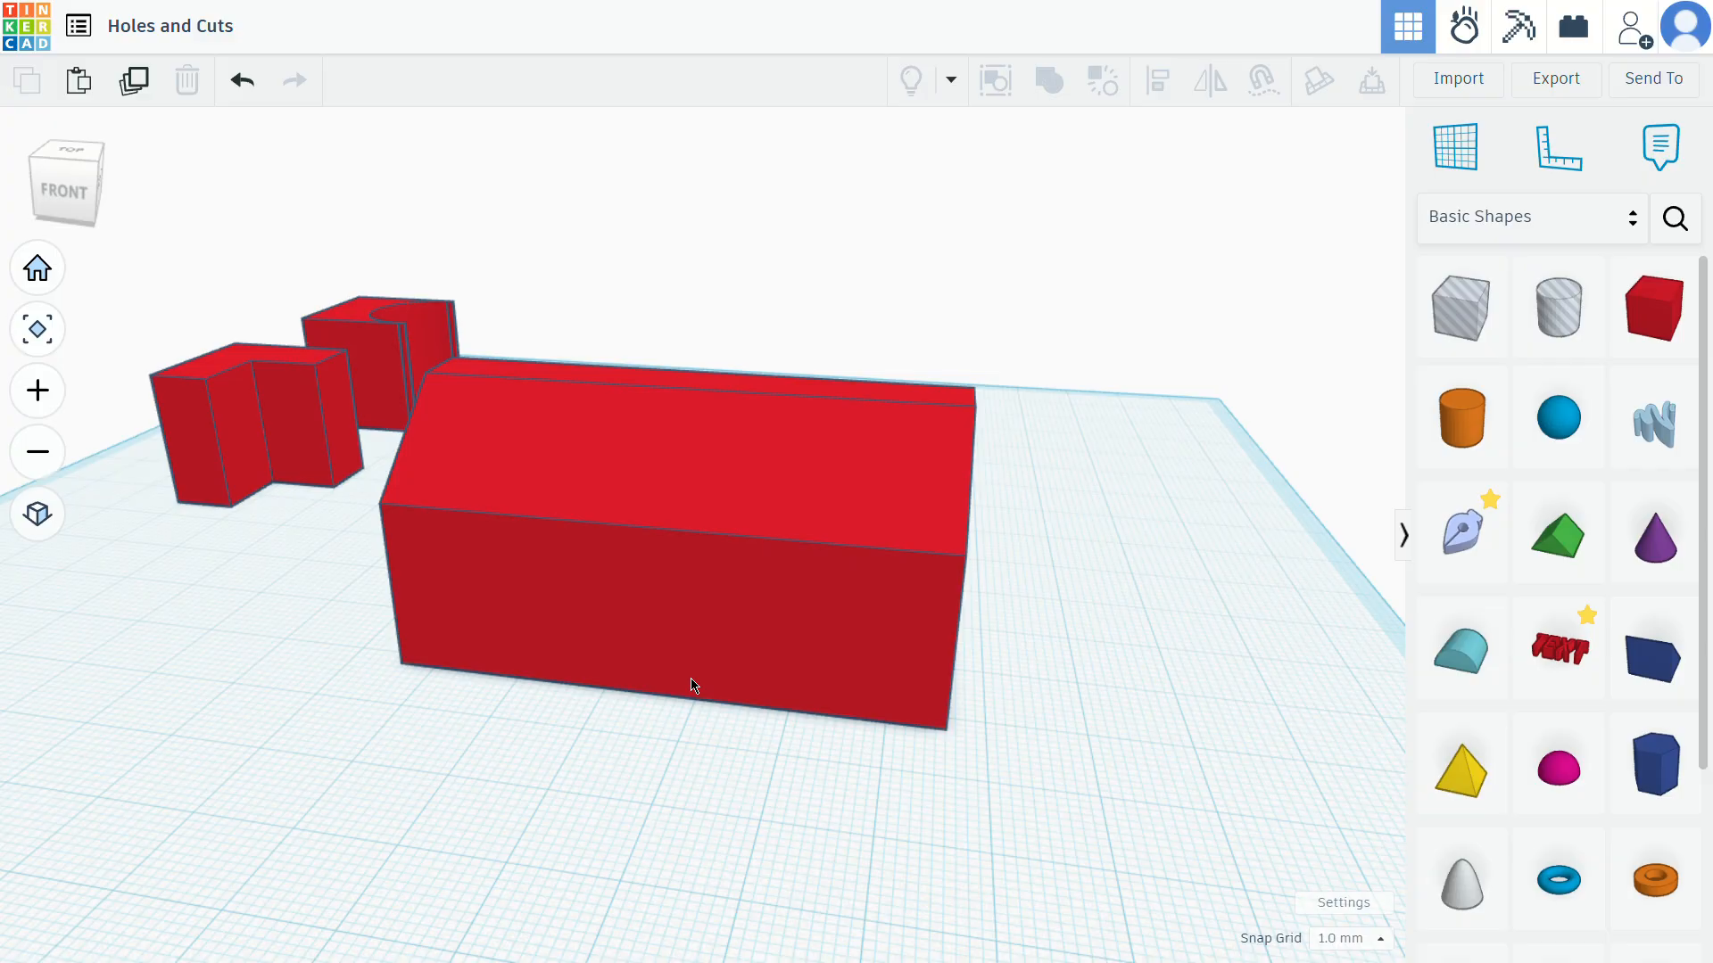
{"action": "right_click_drag", "start_coordinate": [694, 685], "coordinate": [896, 473]}
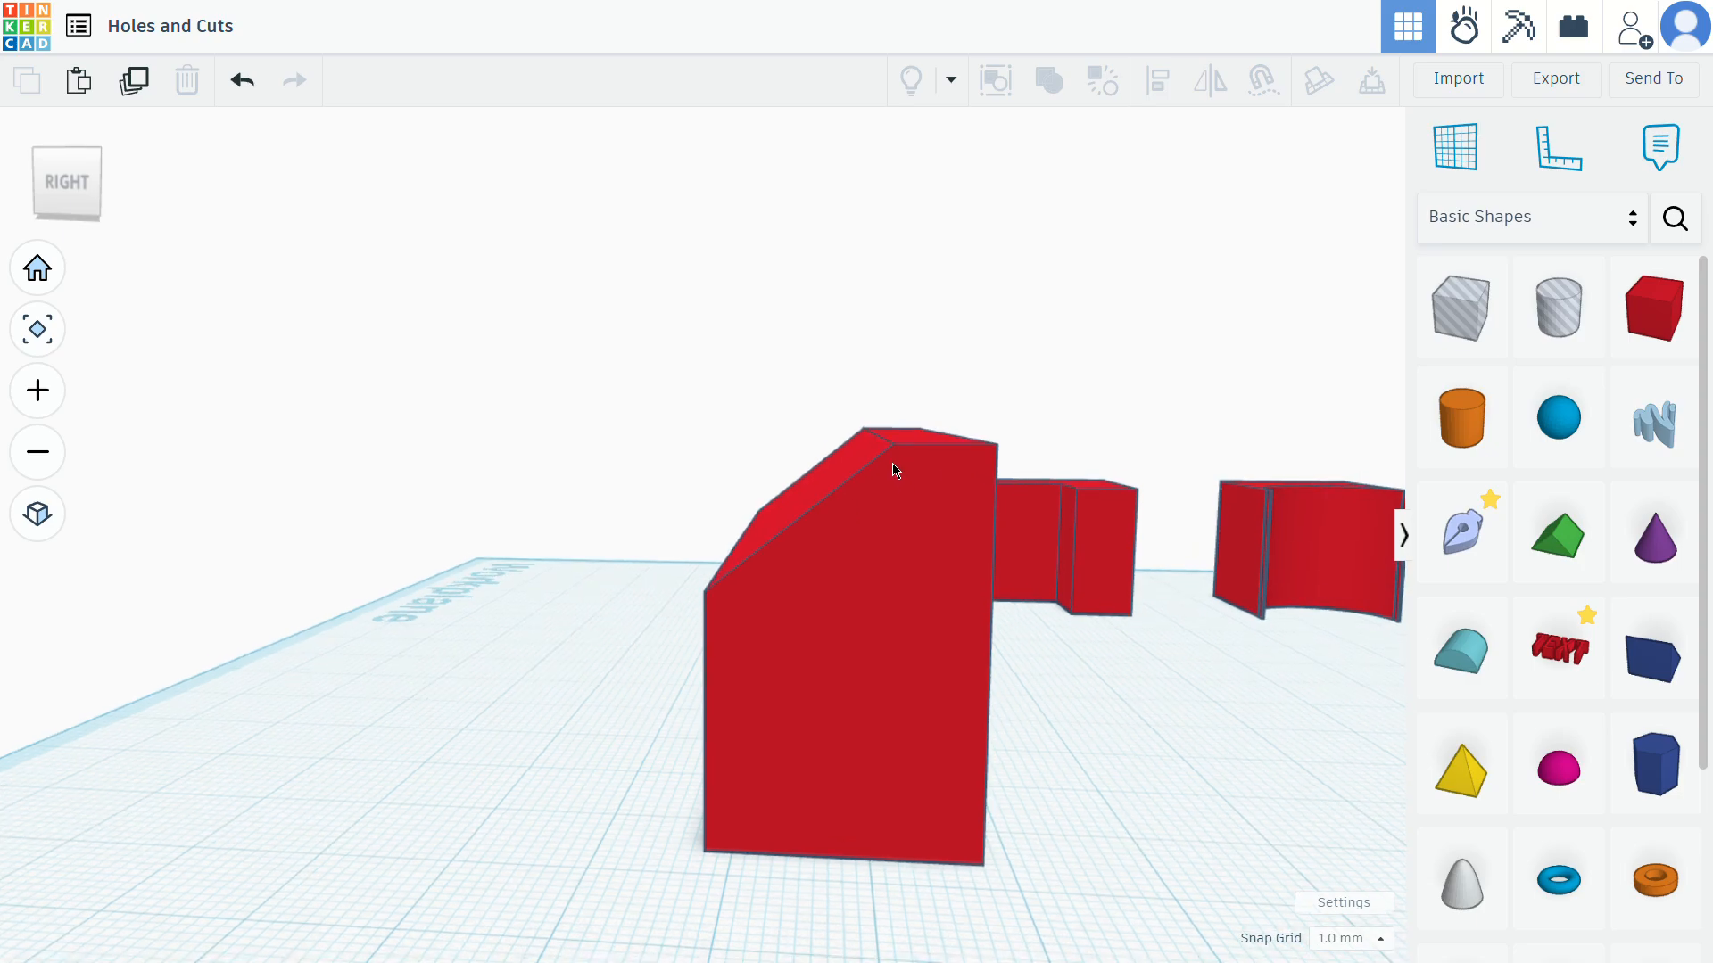
{"action": "right_click_drag", "start_coordinate": [957, 685], "coordinate": [693, 433]}
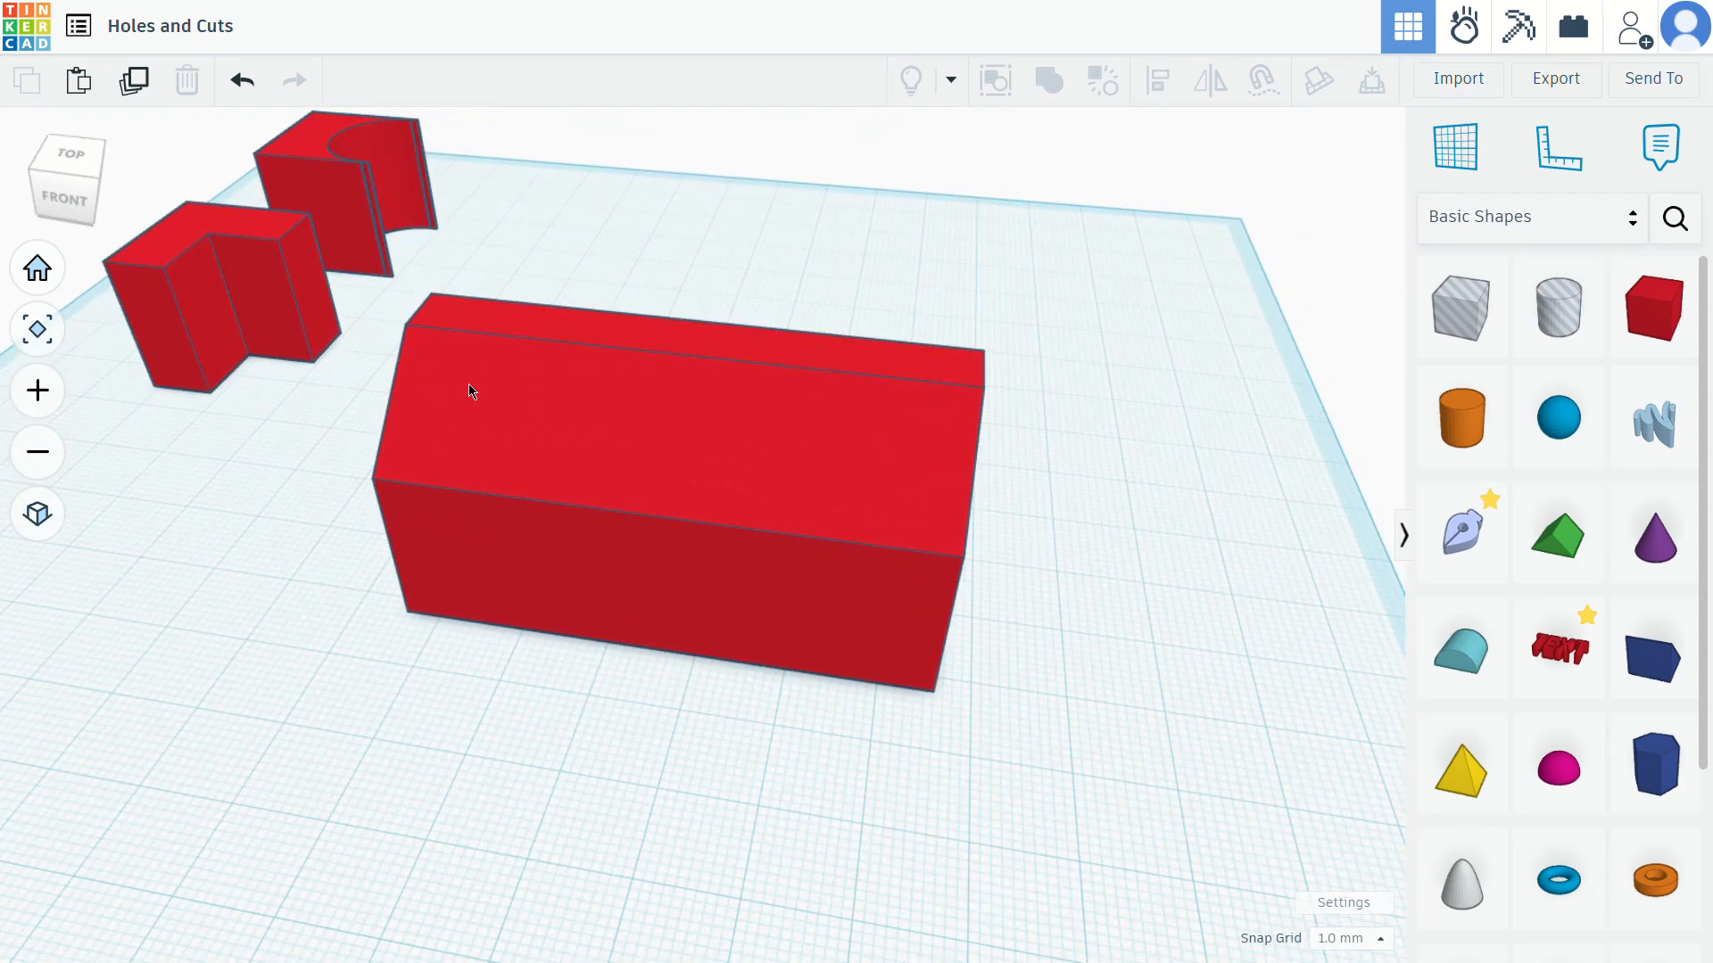
Add a box in front of the angled bar, turn it into a hole, and reduce its depth to 10 mm
{"action": "left_click_drag", "start_coordinate": [1648, 316], "coordinate": [499, 794]}
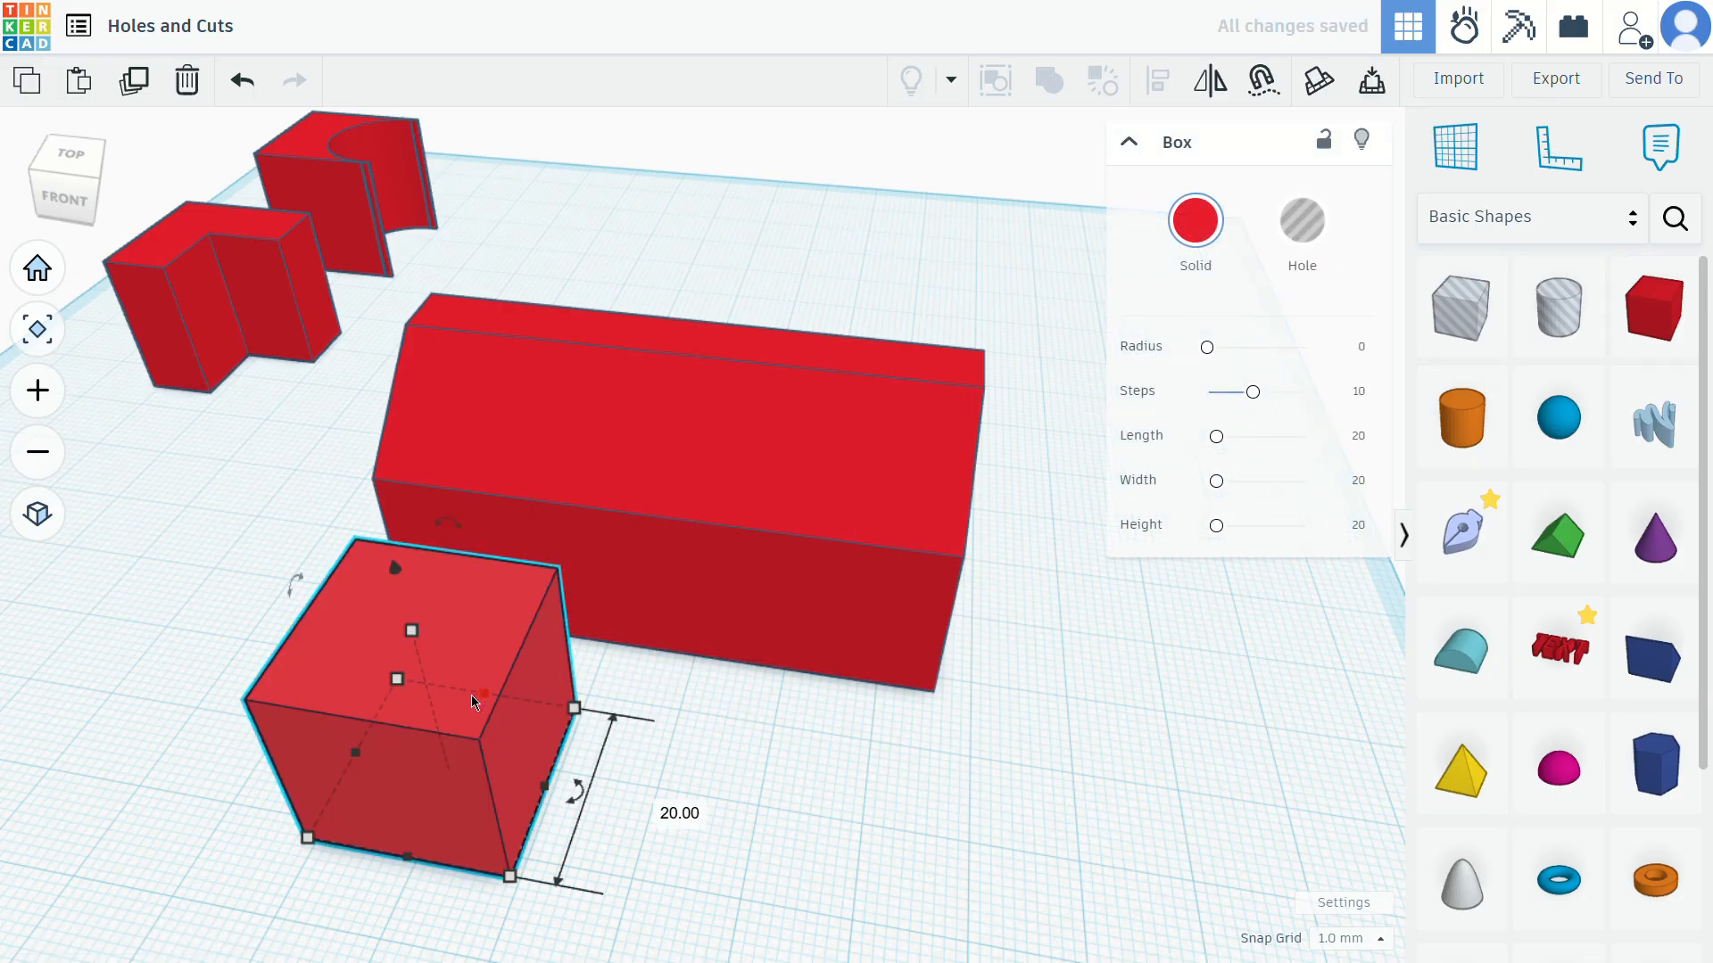
{"action": "left_click", "coordinate": [1324, 237]}
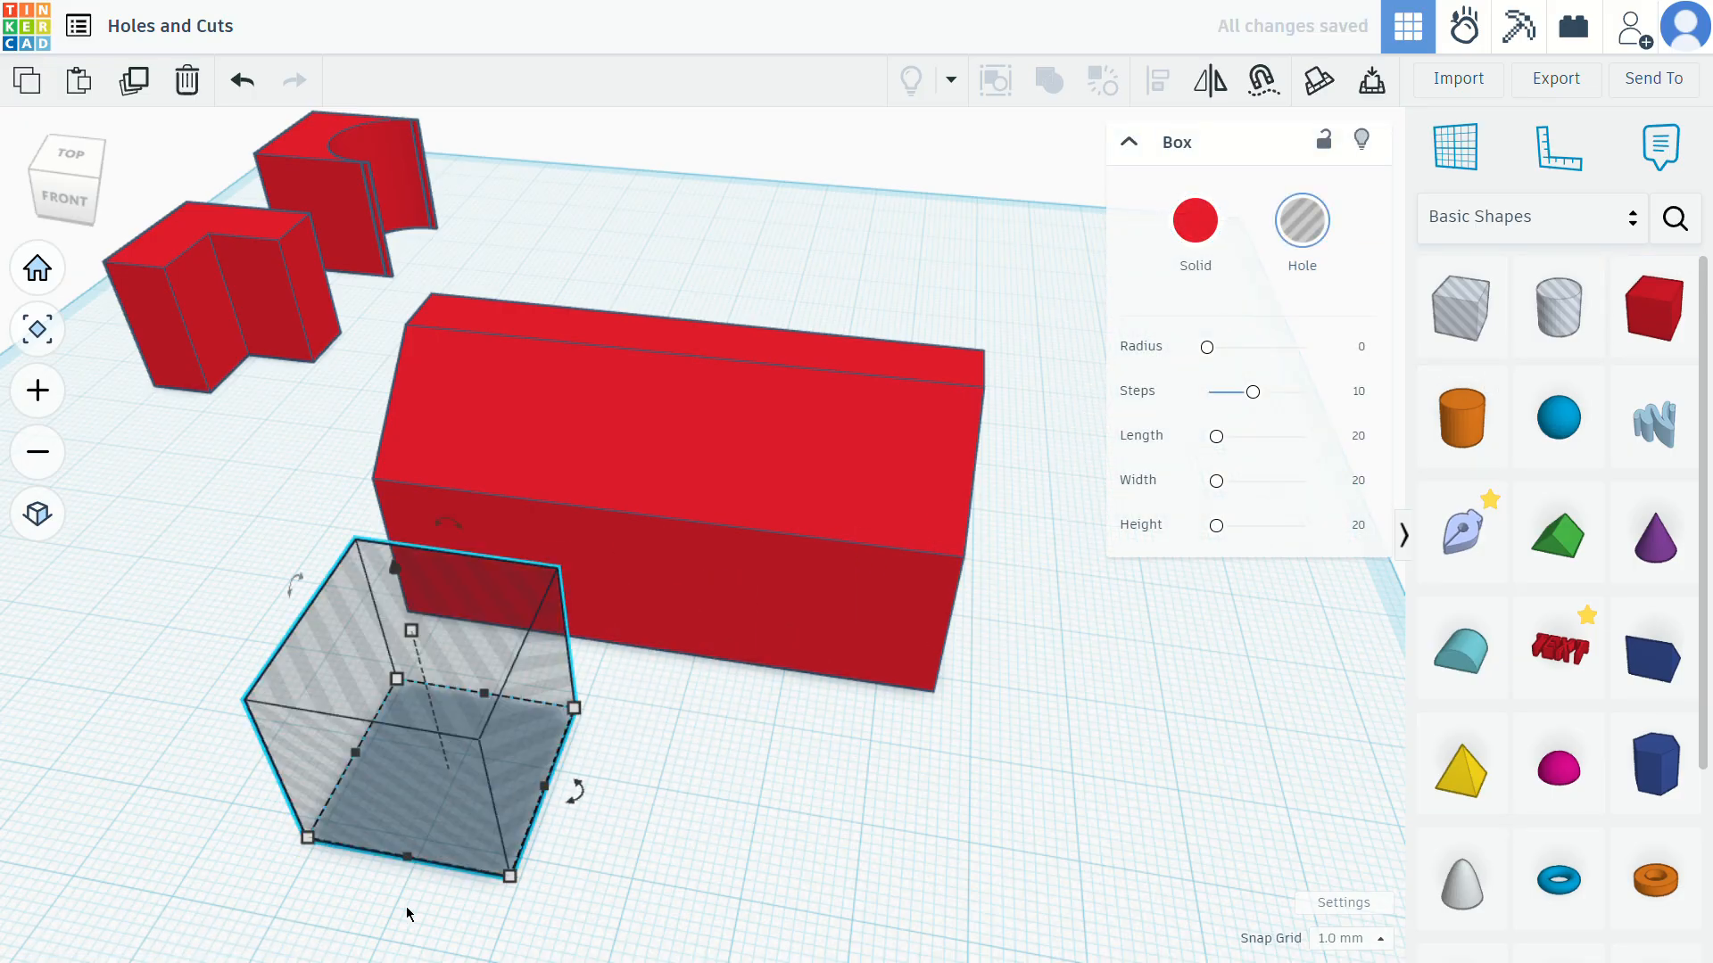
{"action": "left_click_drag", "start_coordinate": [408, 856], "coordinate": [448, 770]}
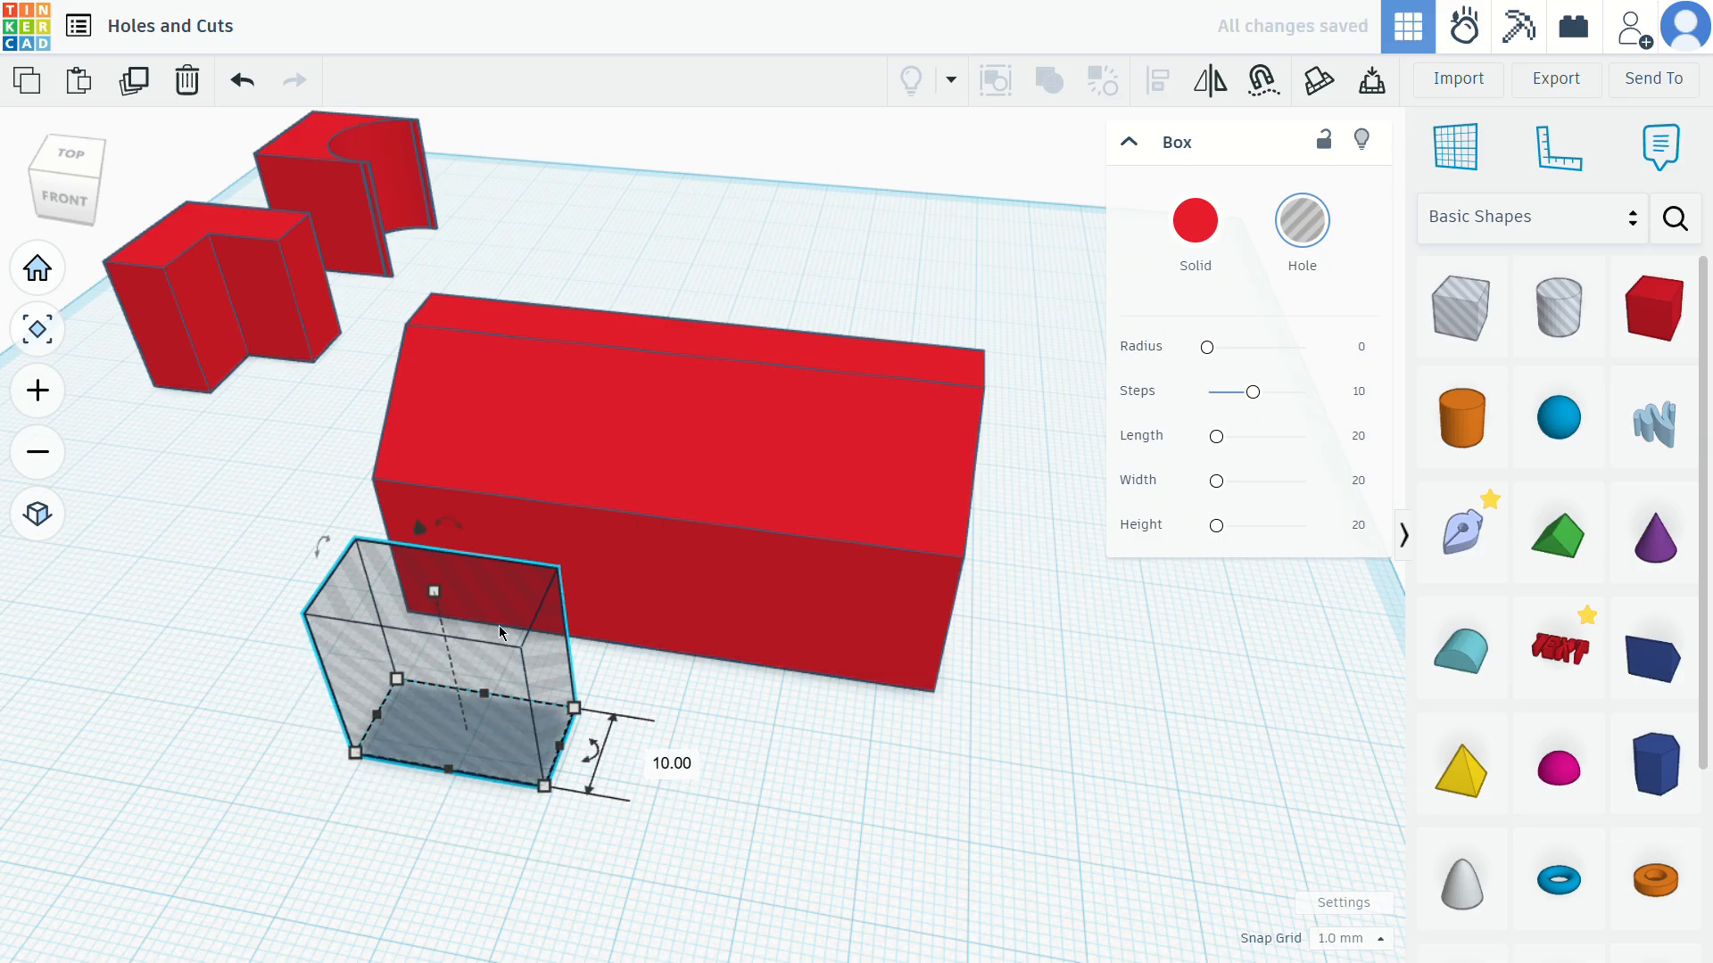
Make the hole box taller and move it about 22 mm back into the bar's sloped face, raised slightly off the workplane
{"action": "left_click_drag", "start_coordinate": [435, 592], "coordinate": [419, 379]}
{"action": "left_click_drag", "start_coordinate": [413, 489], "coordinate": [479, 389]}
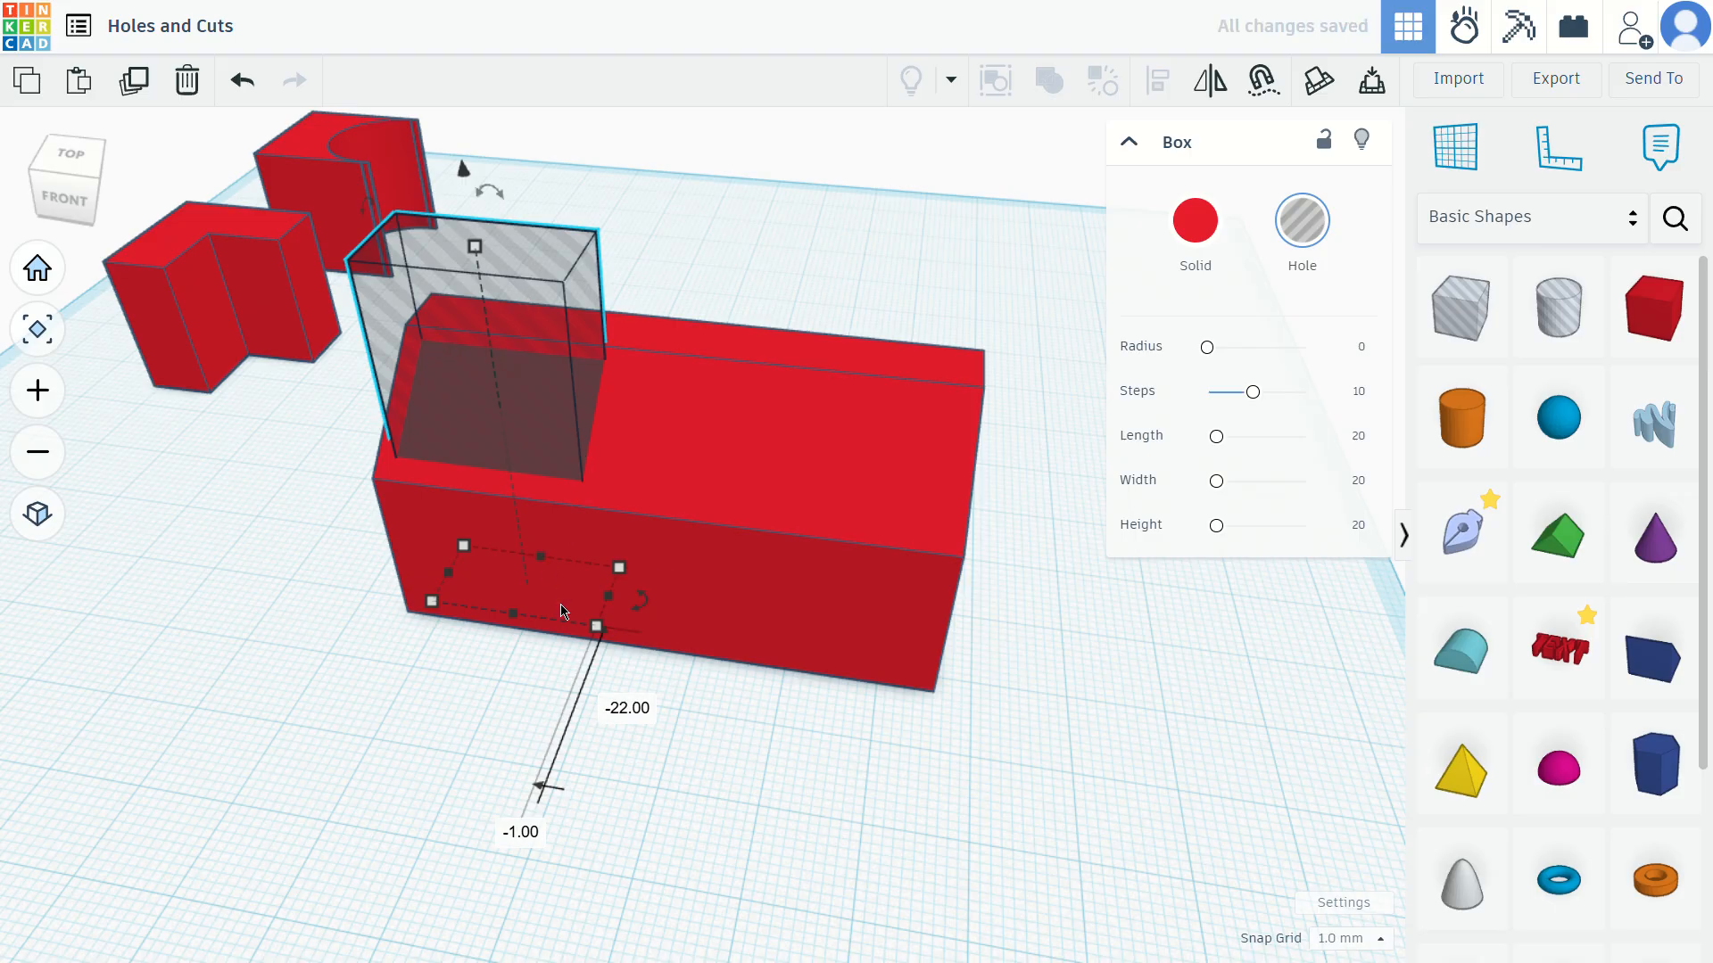
{"action": "left_click_drag", "start_coordinate": [463, 169], "coordinate": [460, 137]}
Stretch the hole box along the bar to about 53 mm long, leaving thin walls at both ends
{"action": "right_click_drag", "start_coordinate": [478, 596], "coordinate": [577, 453]}
{"action": "right_click_drag", "start_coordinate": [366, 743], "coordinate": [542, 763]}
{"action": "left_click_drag", "start_coordinate": [572, 682], "coordinate": [882, 685]}
{"action": "right_click_drag", "start_coordinate": [1138, 692], "coordinate": [815, 752]}
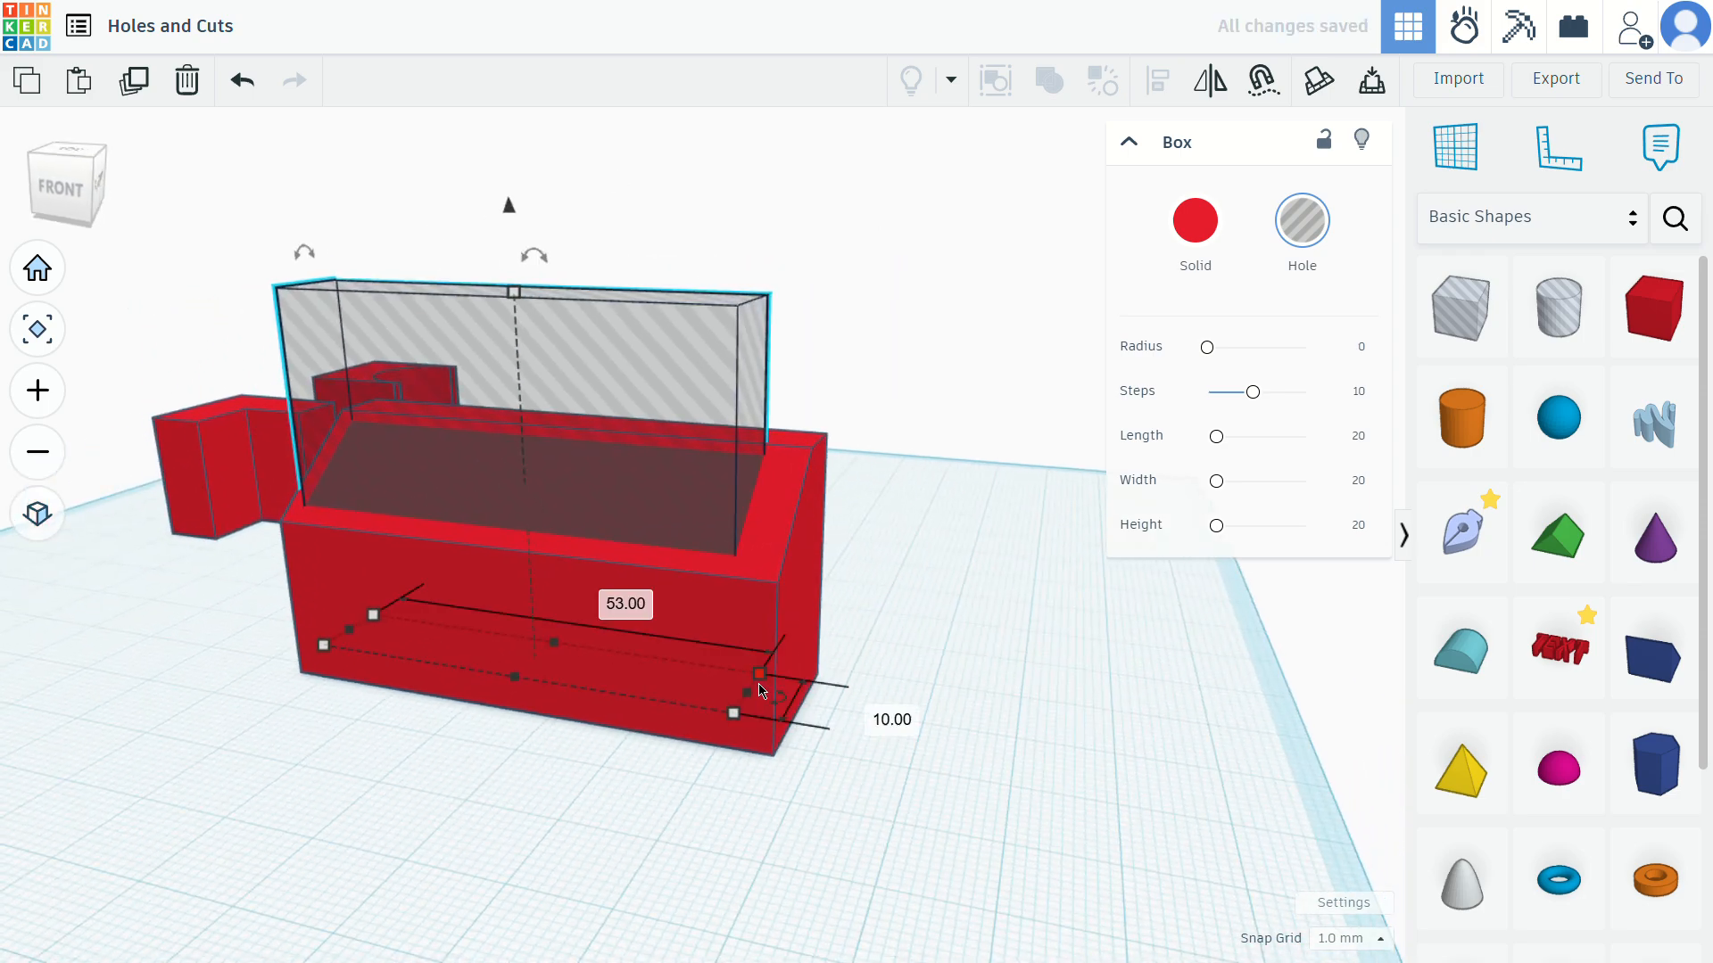
{"action": "left_click_drag", "start_coordinate": [752, 700], "coordinate": [761, 709]}
Group the angled bar with the long hole box to cut a deep rectangular pocket through the sloped face
{"action": "right_click_drag", "start_coordinate": [793, 450], "coordinate": [898, 486]}
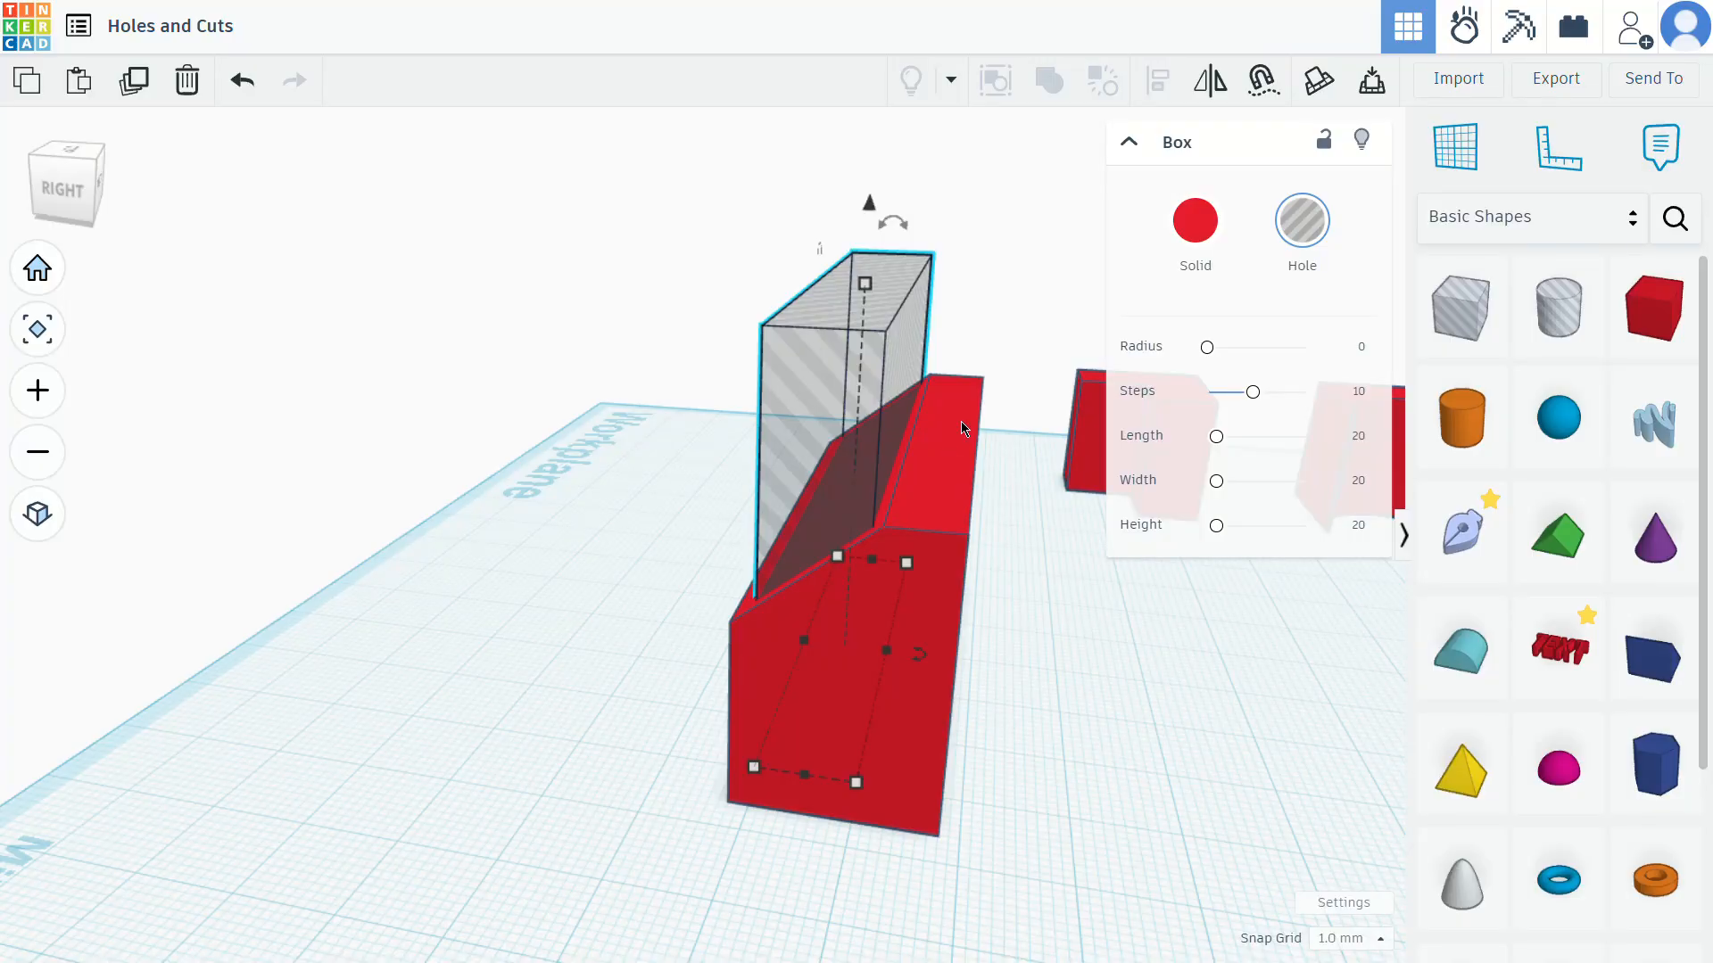
{"action": "right_click_drag", "start_coordinate": [962, 430], "coordinate": [312, 492]}
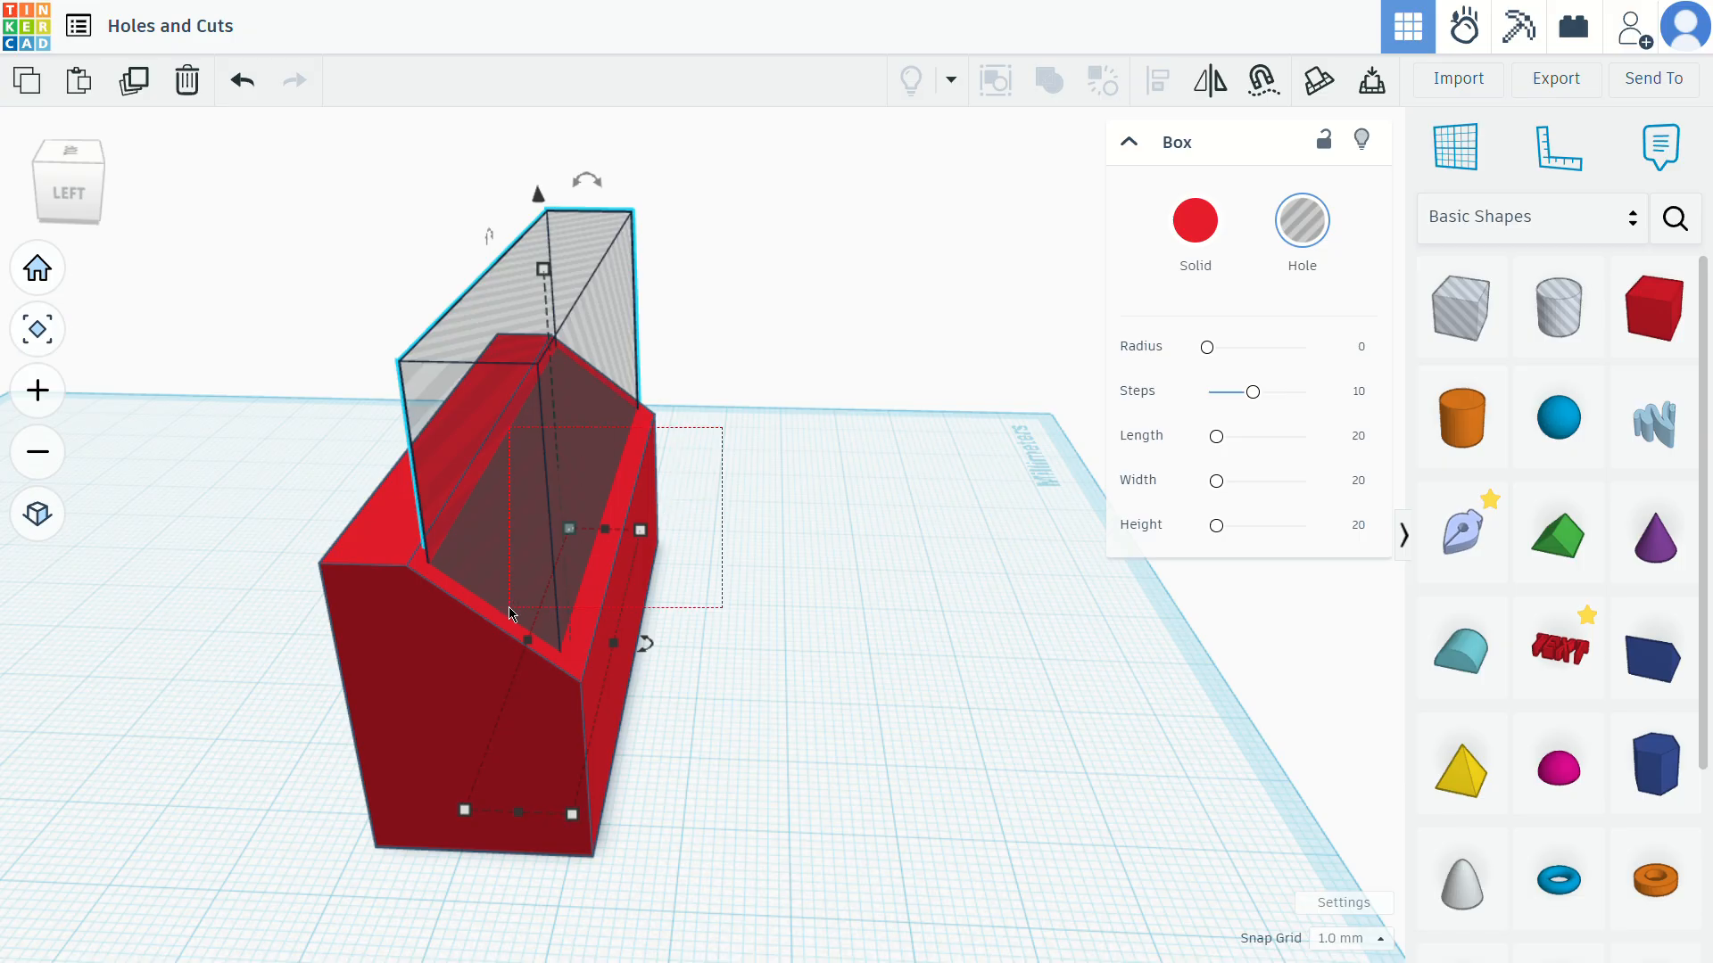
{"action": "left_click_drag", "start_coordinate": [511, 614], "coordinate": [511, 614]}
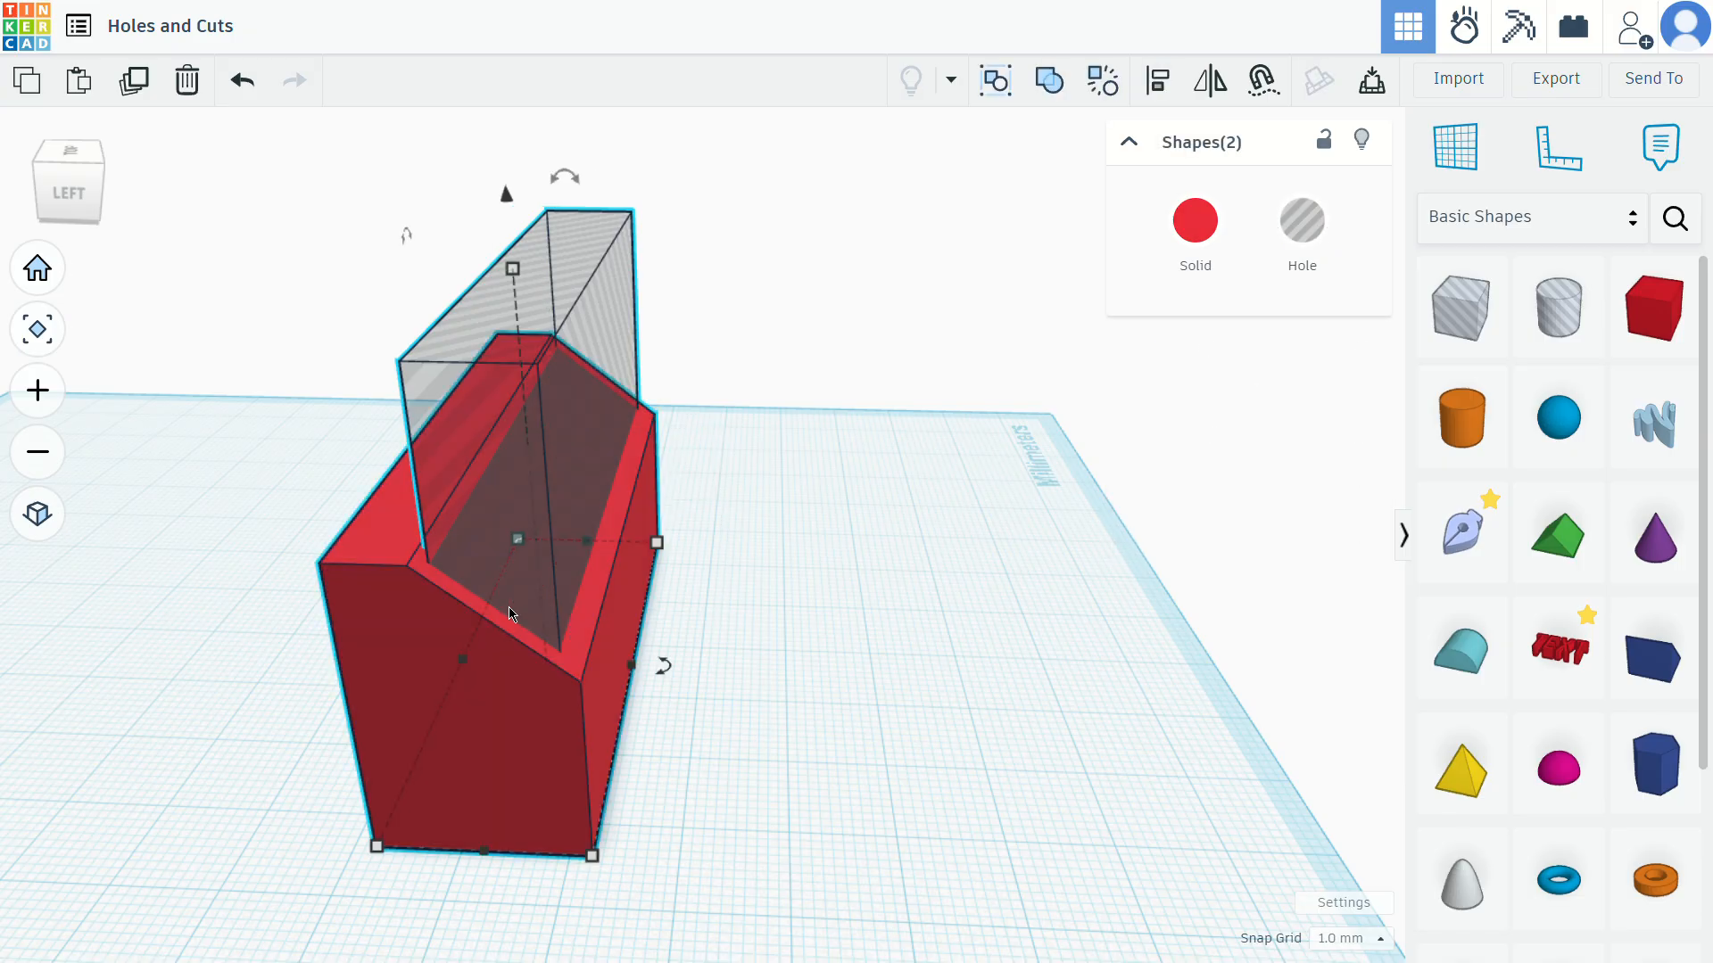
{"action": "left_click", "coordinate": [1056, 90]}
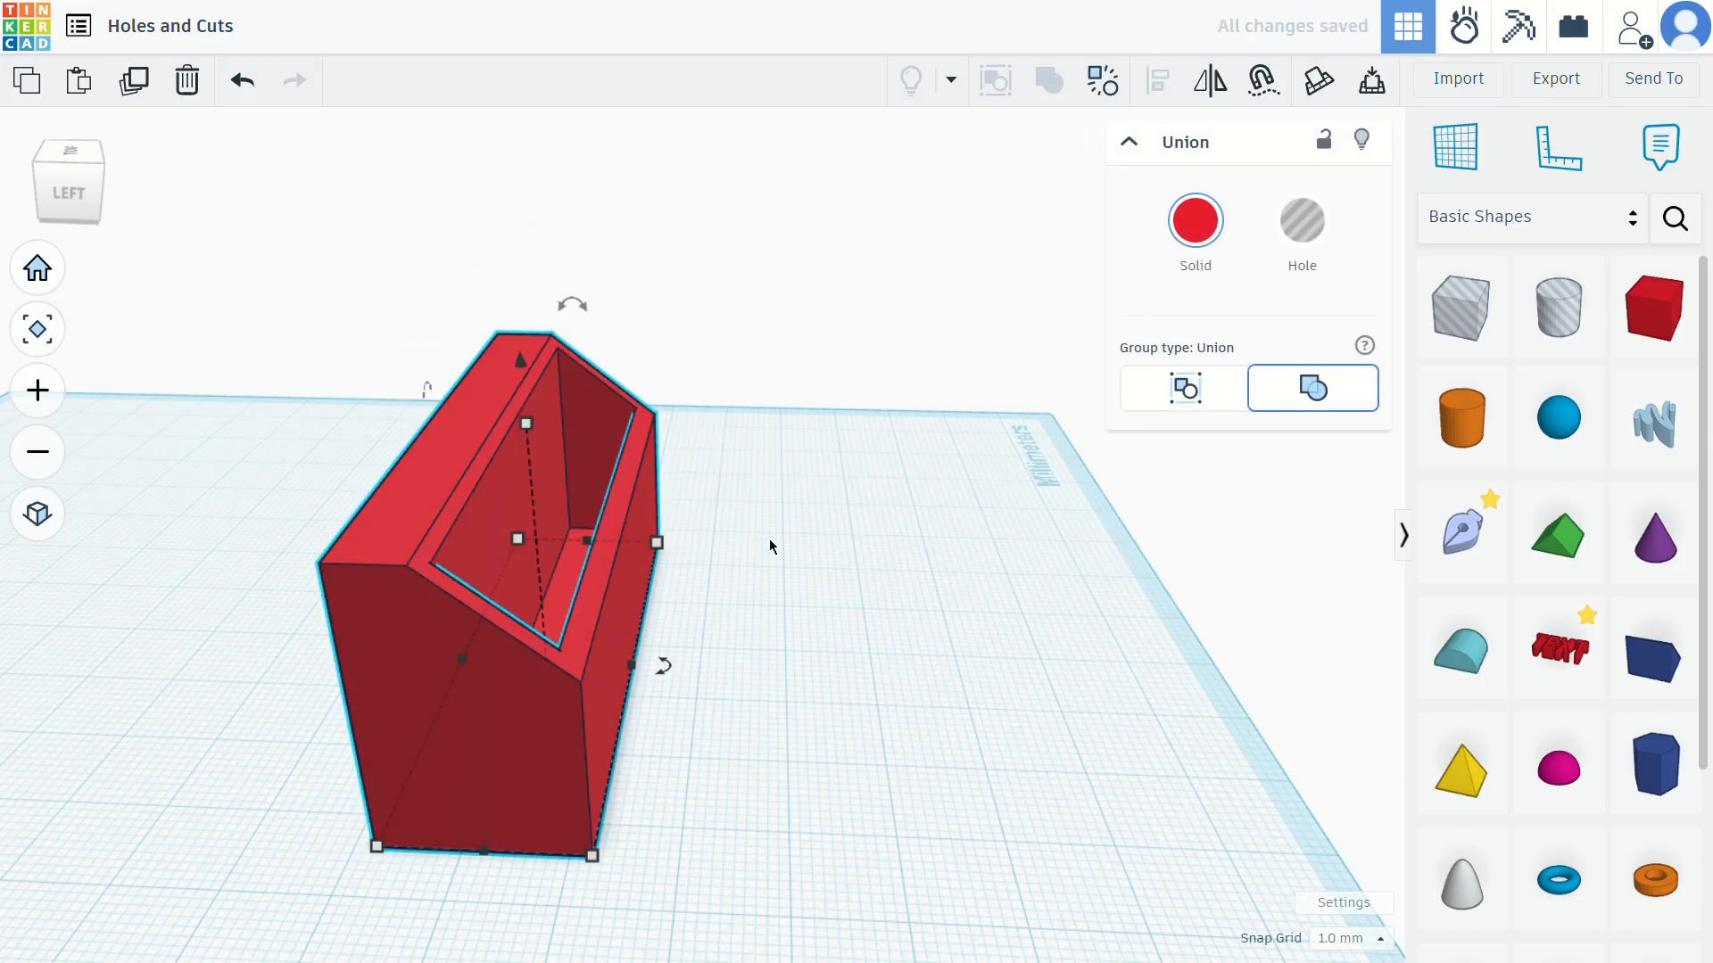
{"action": "left_click", "coordinate": [792, 517]}
Examine the pocket's floor, walls and sloped opening from several angles
{"action": "right_click_drag", "start_coordinate": [572, 569], "coordinate": [595, 236]}
{"action": "right_click_drag", "start_coordinate": [685, 351], "coordinate": [783, 515]}
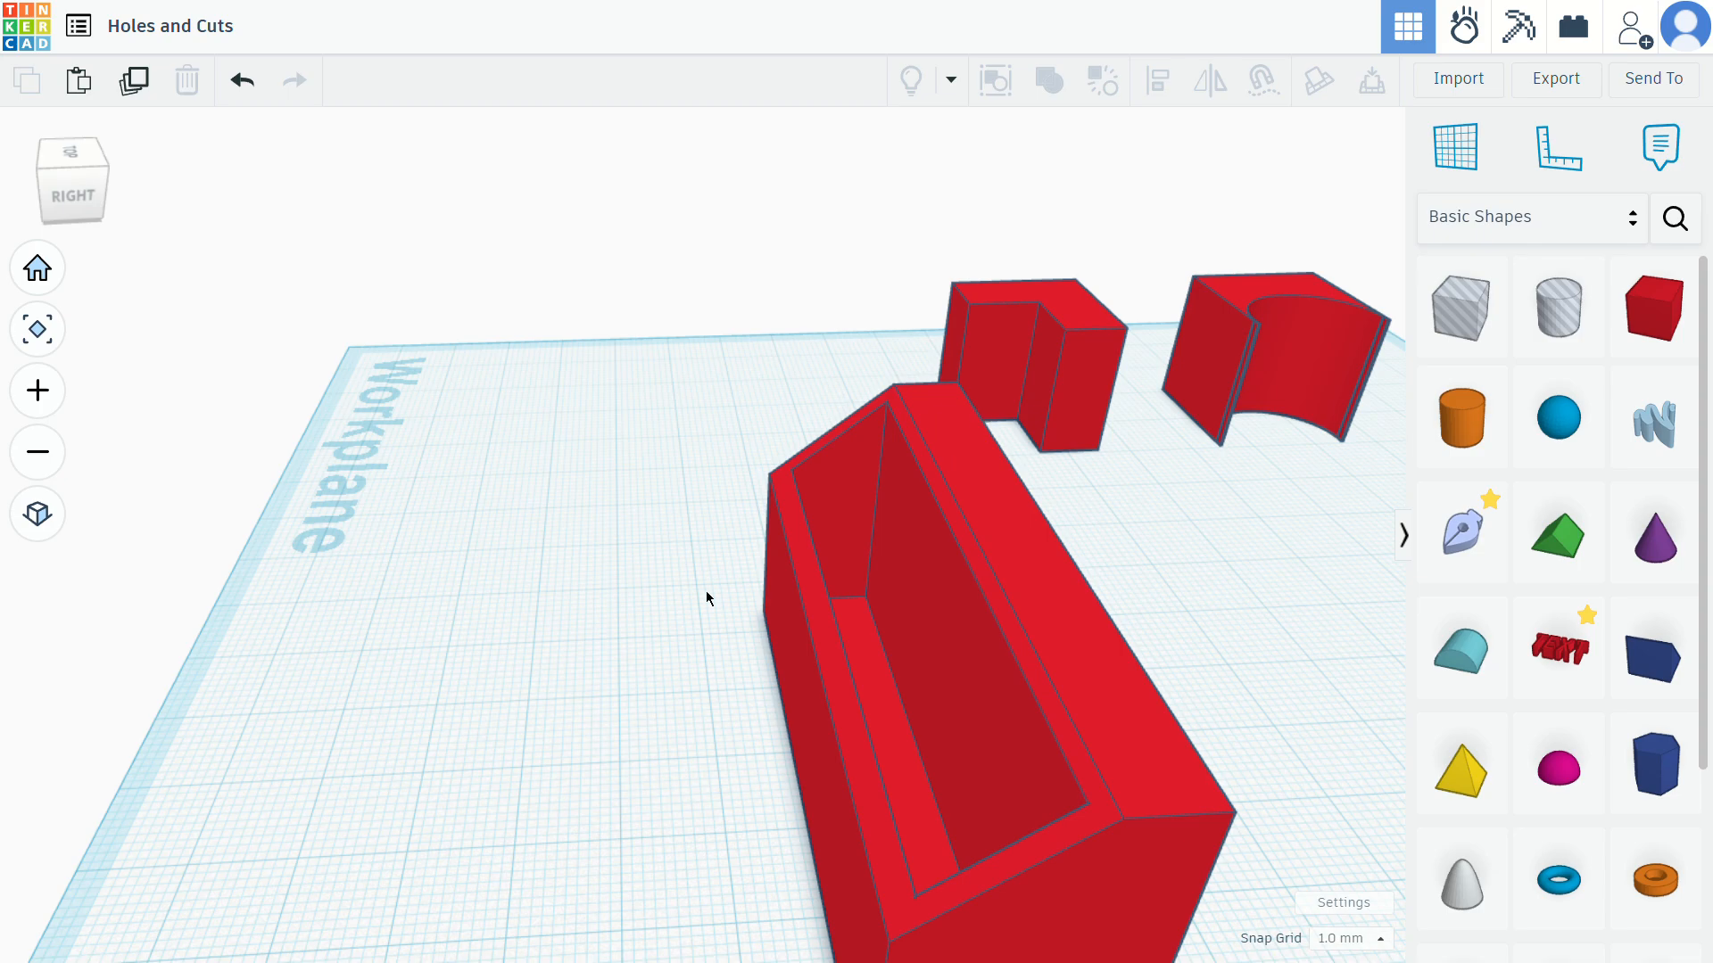
{"action": "right_click_drag", "start_coordinate": [956, 634], "coordinate": [1018, 783]}
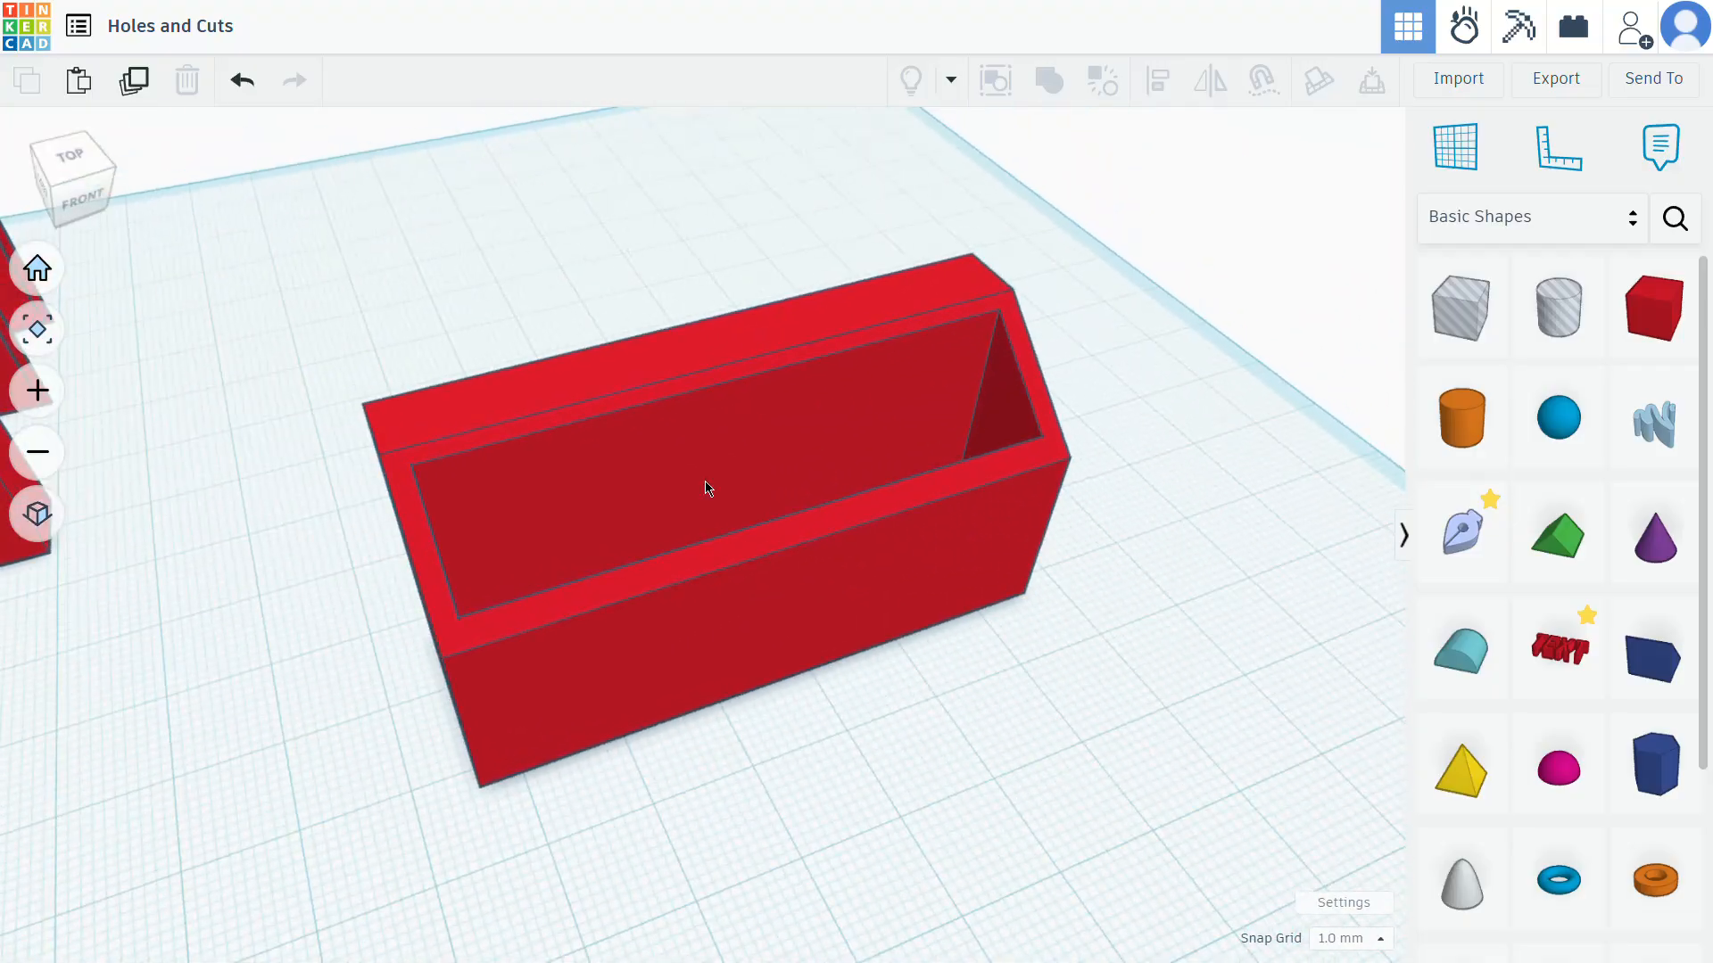
{"action": "right_click_drag", "start_coordinate": [706, 482], "coordinate": [734, 316]}
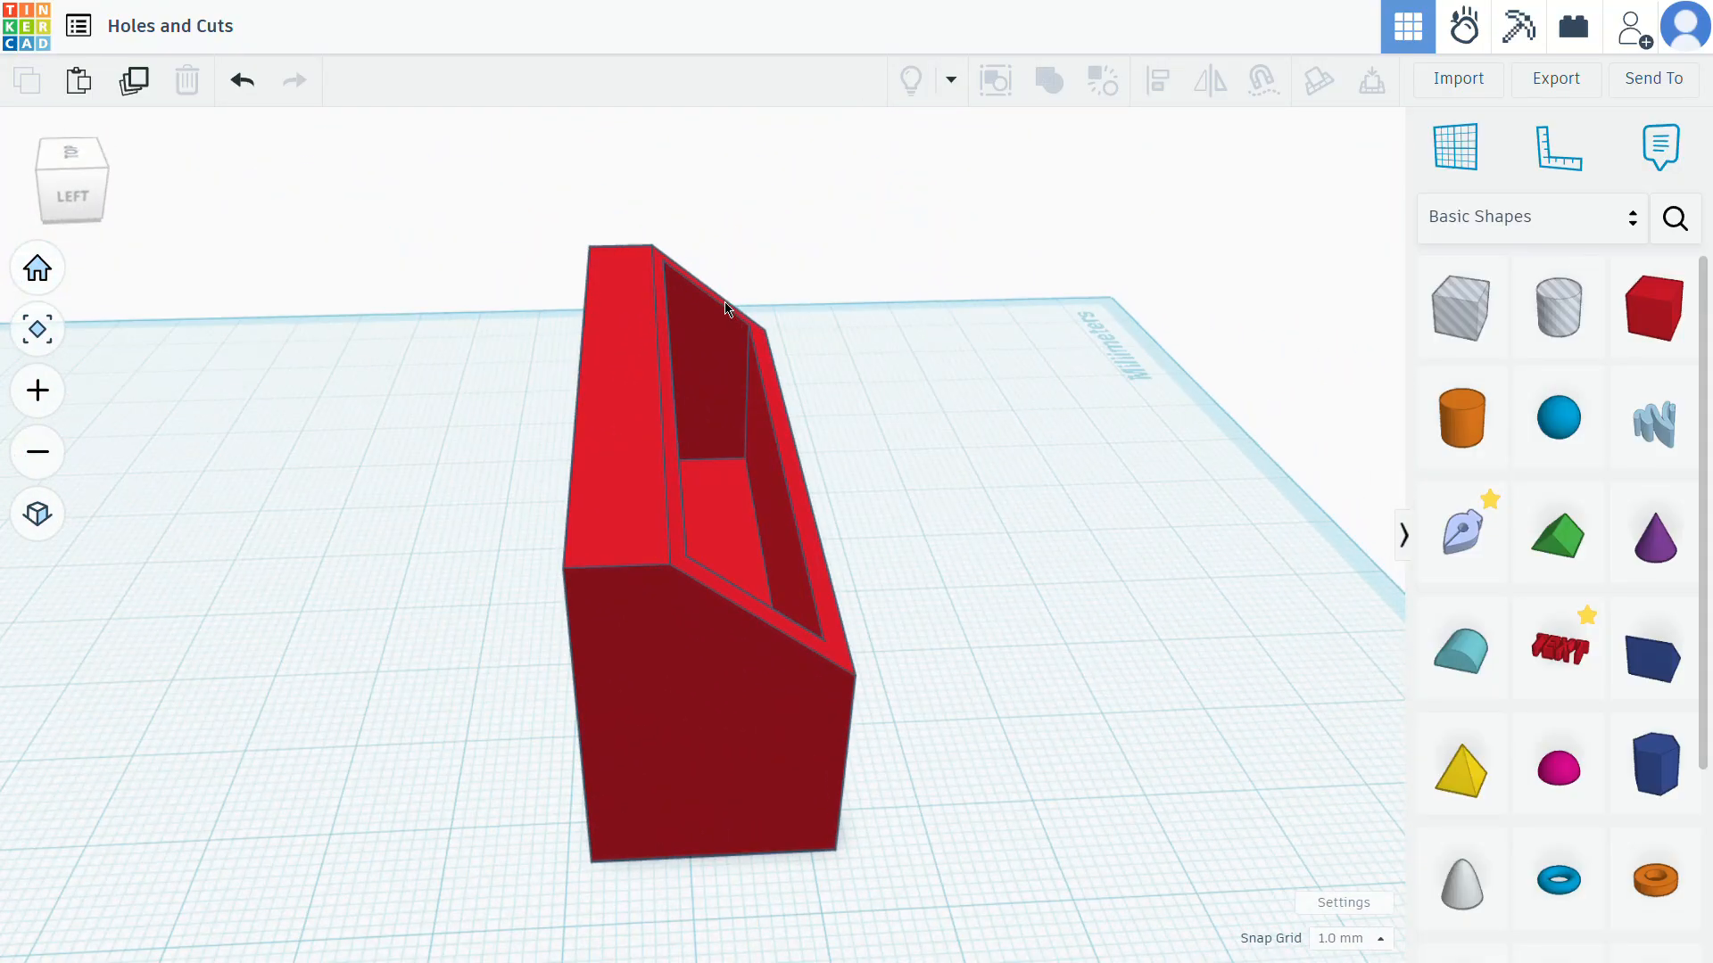
{"action": "right_click_drag", "start_coordinate": [684, 482], "coordinate": [605, 626]}
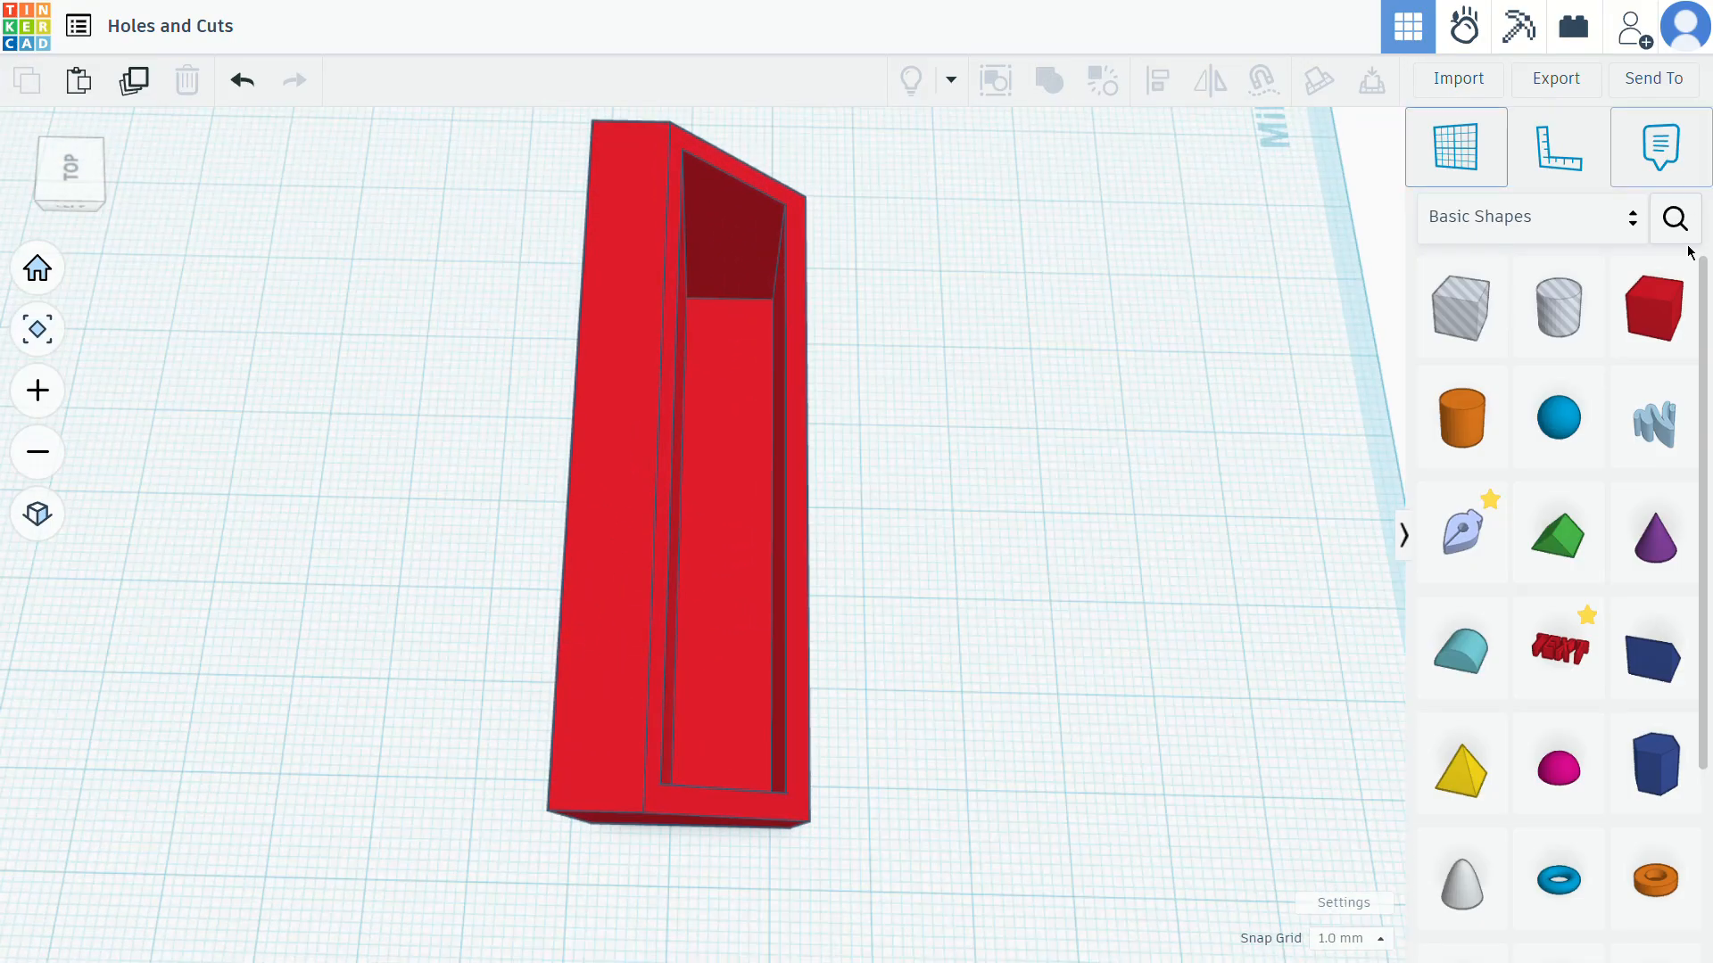
{"action": "right_click_drag", "start_coordinate": [1230, 701], "coordinate": [1114, 540]}
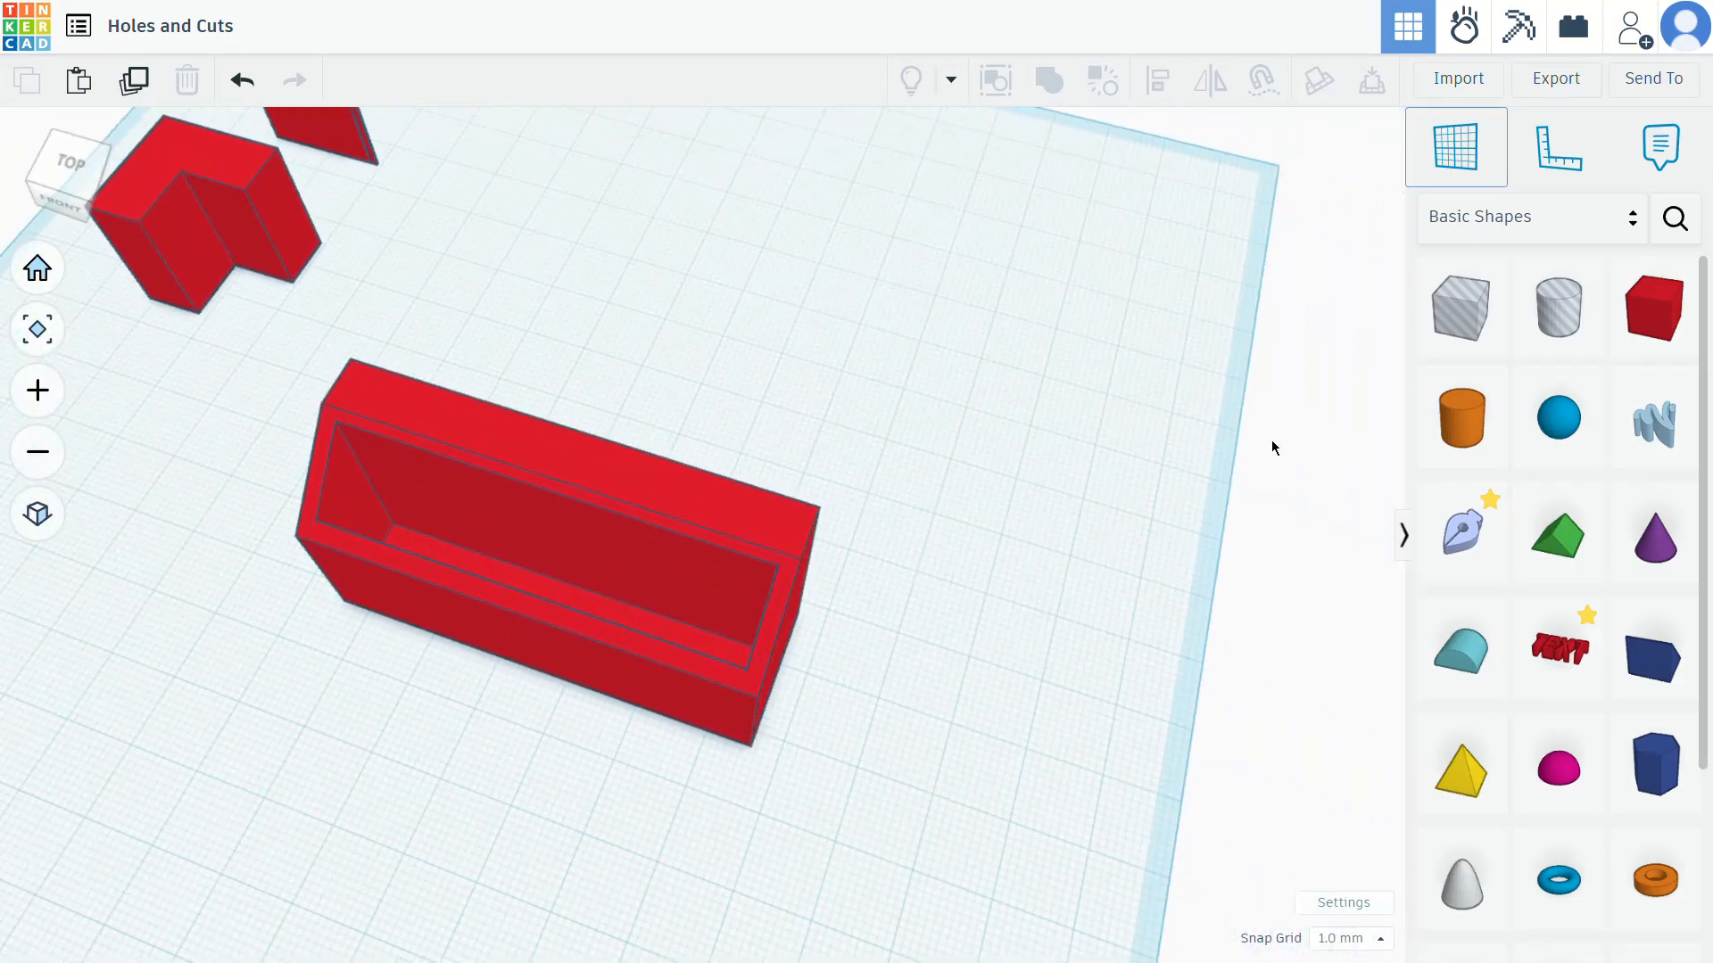
{"action": "right_click_drag", "start_coordinate": [1255, 486], "coordinate": [849, 593]}
Add a box beside the hollowed bar, turn it into a hole, and narrow it to 3 mm wide
{"action": "left_click", "coordinate": [1679, 324]}
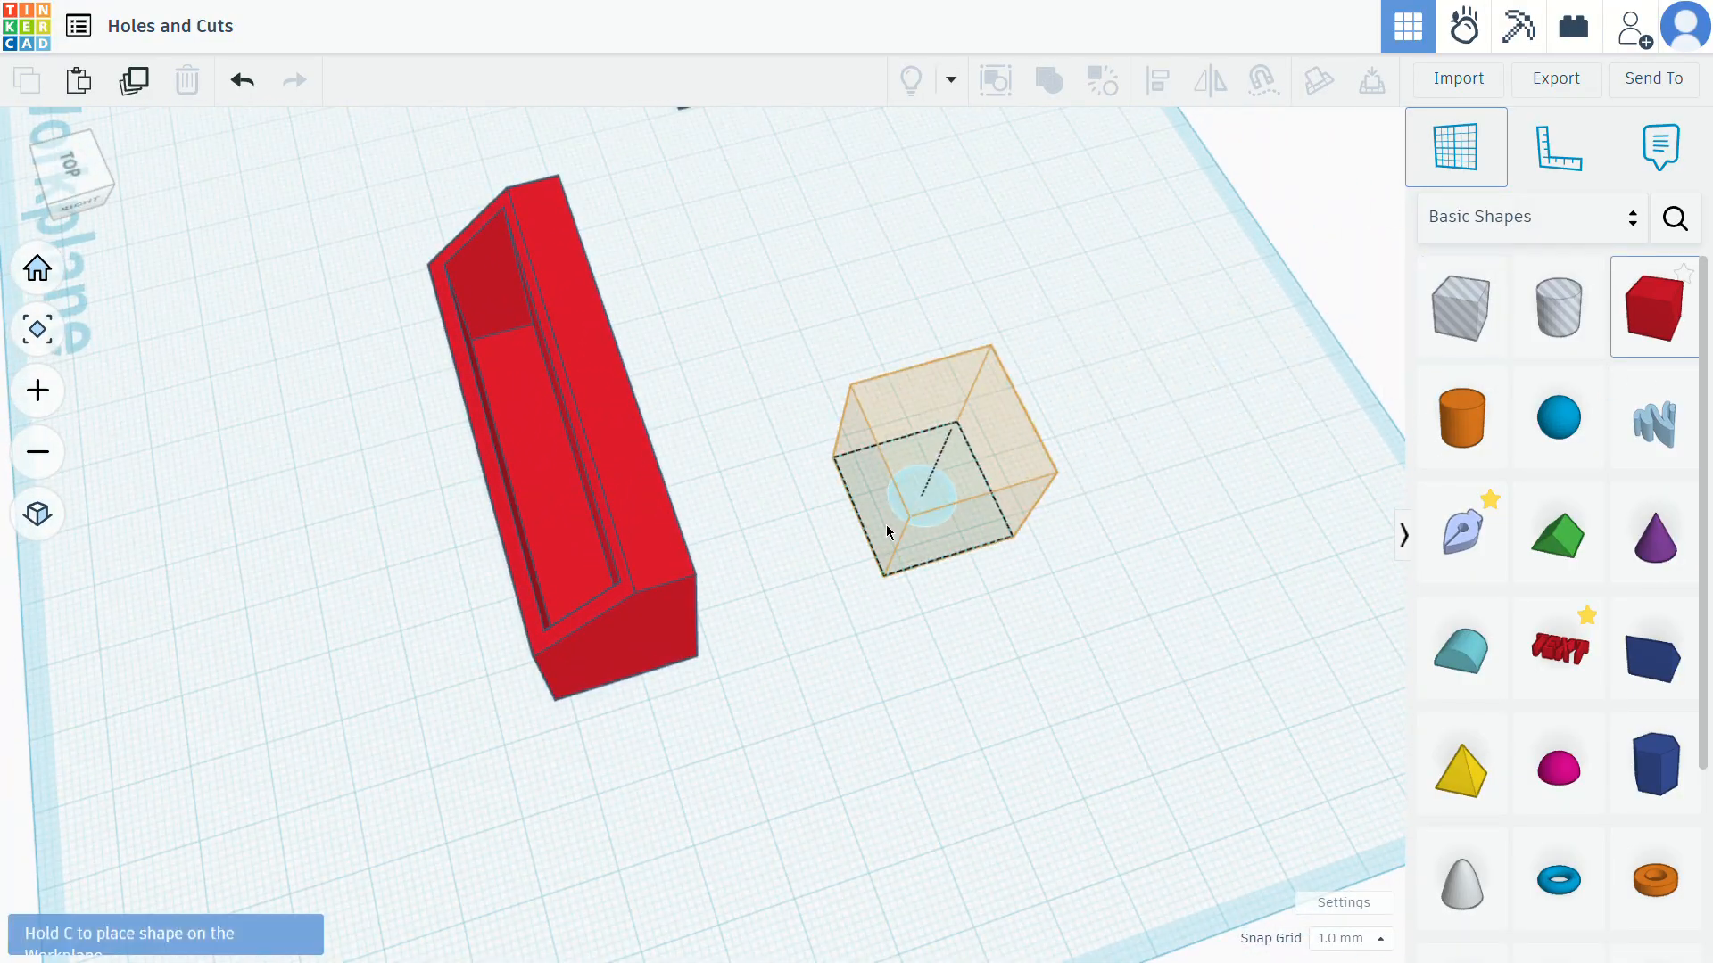
{"action": "left_click", "coordinate": [773, 554]}
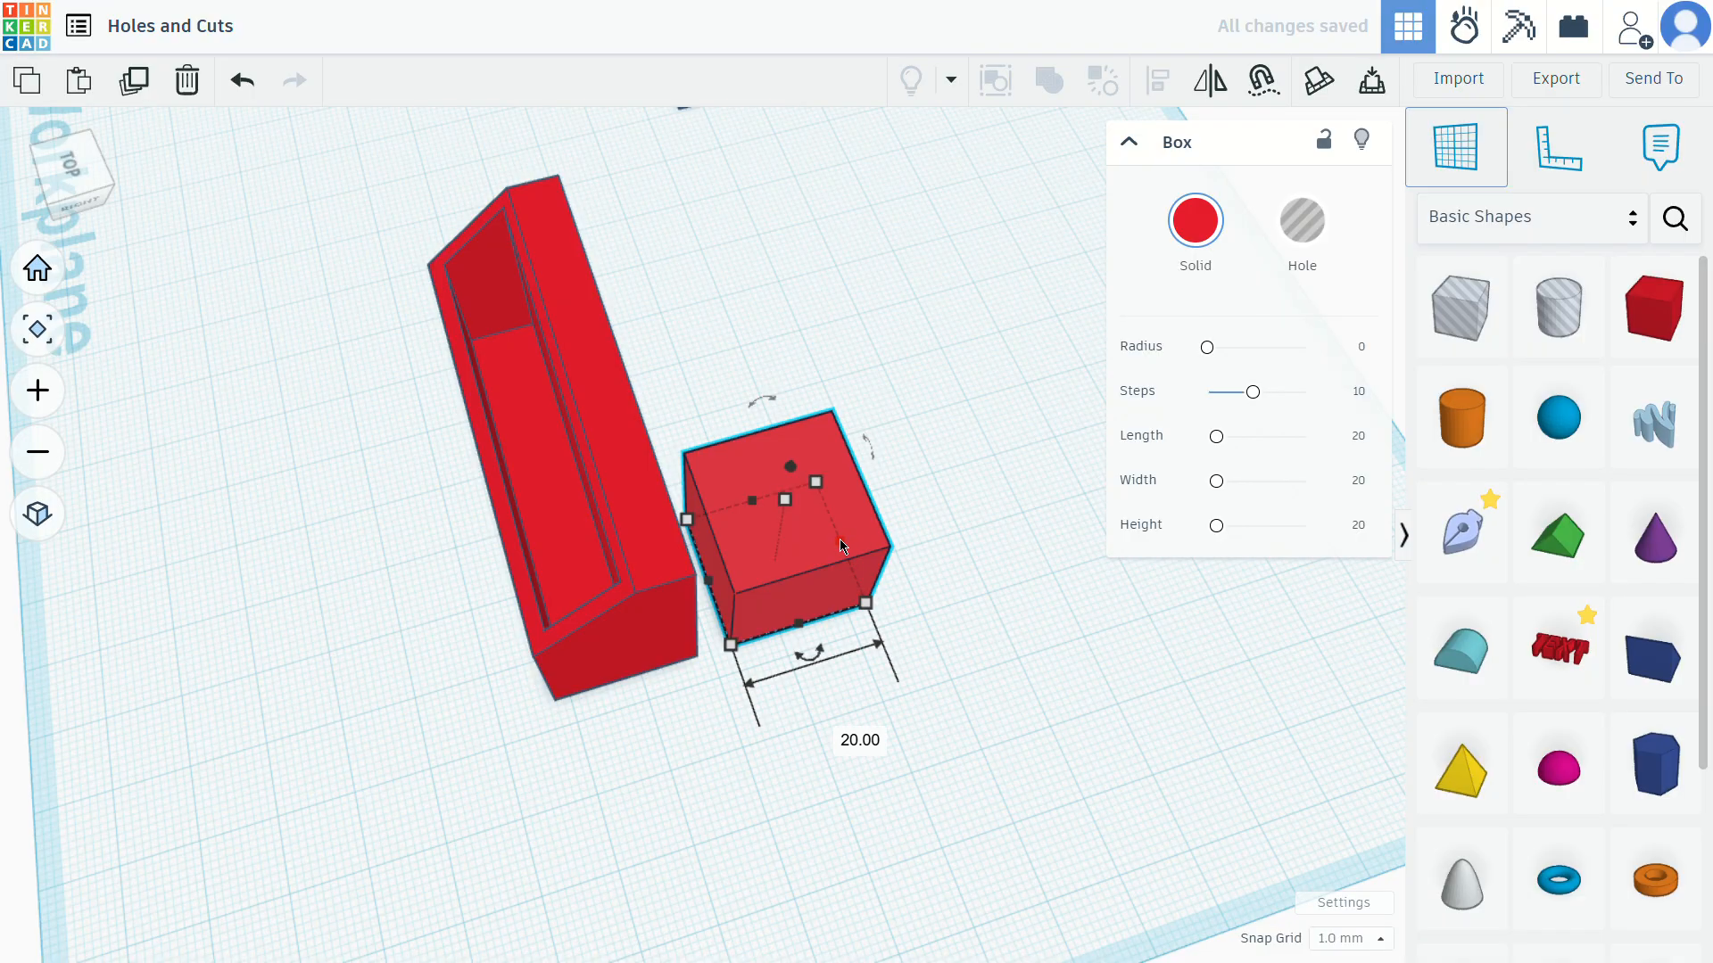
{"action": "left_click_drag", "start_coordinate": [841, 545], "coordinate": [764, 570]}
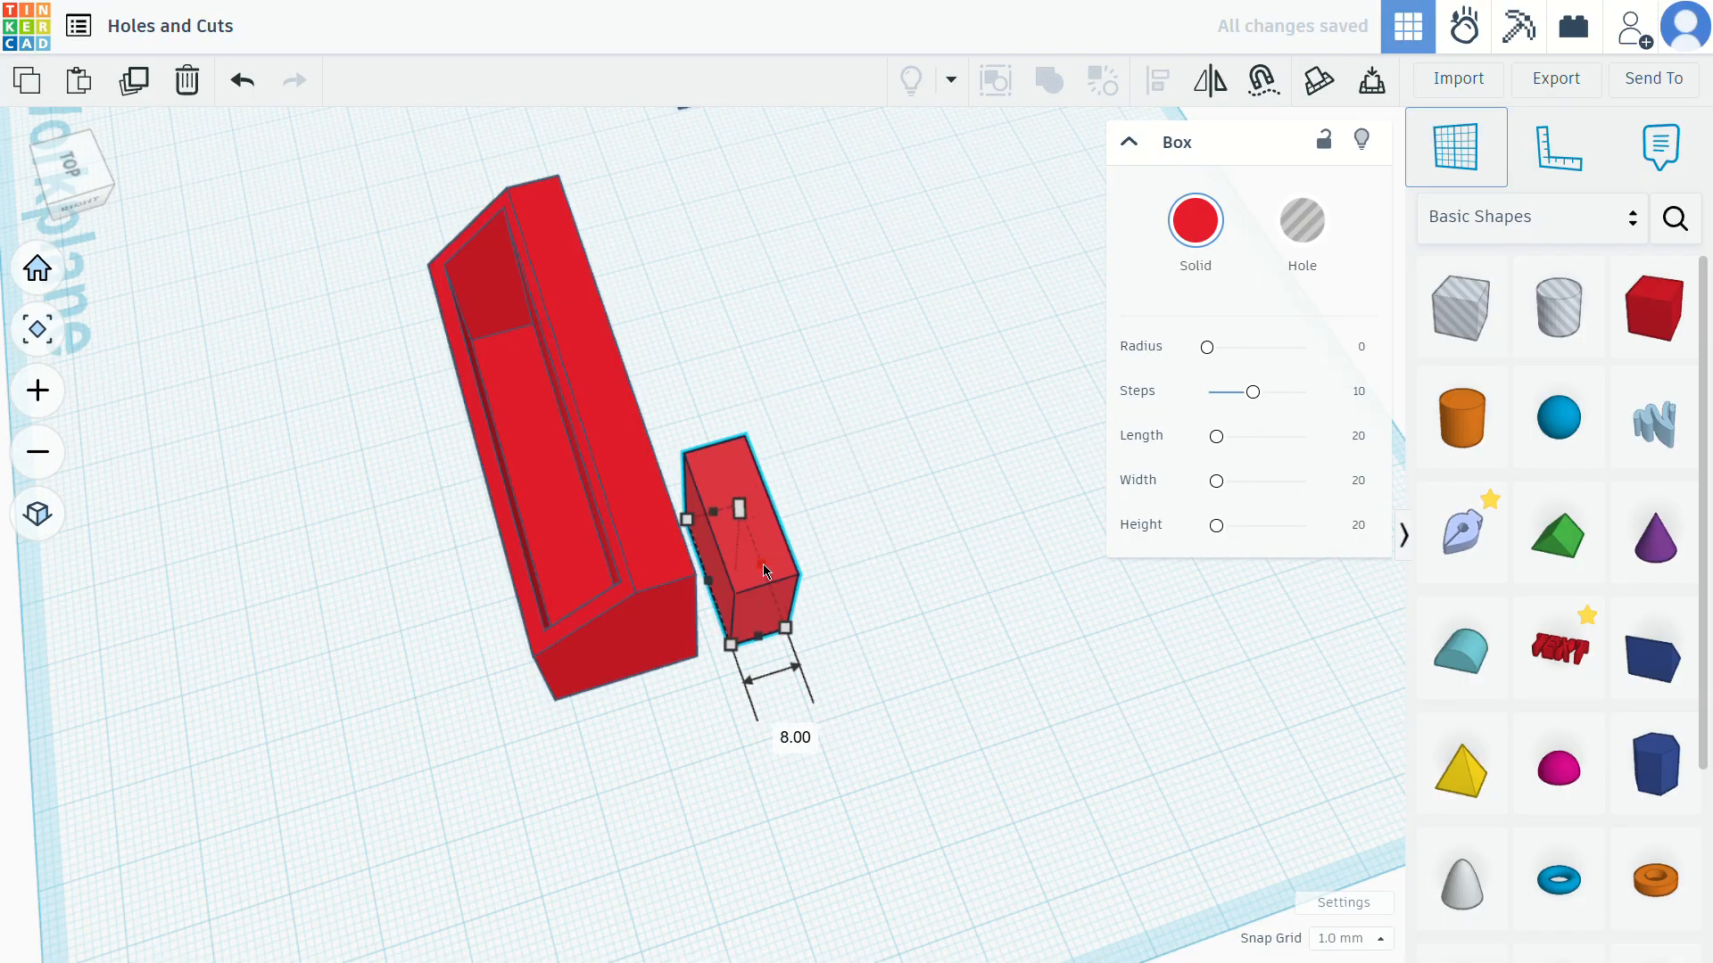
{"action": "left_click", "coordinate": [1302, 232]}
{"action": "mouse_move", "coordinate": [722, 553]}
{"action": "right_mouse_down"}
{"action": "mouse_move", "coordinate": [876, 654]}
{"action": "mouse_move", "coordinate": [739, 566]}
{"action": "right_mouse_up"}
{"action": "left_click_drag", "start_coordinate": [725, 560], "coordinate": [698, 528]}
Make the thin hole box taller and move it 8 mm sideways into the flat top strip behind the pocket
{"action": "right_click_drag", "start_coordinate": [845, 638], "coordinate": [684, 463]}
{"action": "left_click_drag", "start_coordinate": [680, 440], "coordinate": [683, 219]}
{"action": "right_click_drag", "start_coordinate": [835, 483], "coordinate": [780, 608]}
{"action": "left_click_drag", "start_coordinate": [688, 451], "coordinate": [607, 457]}
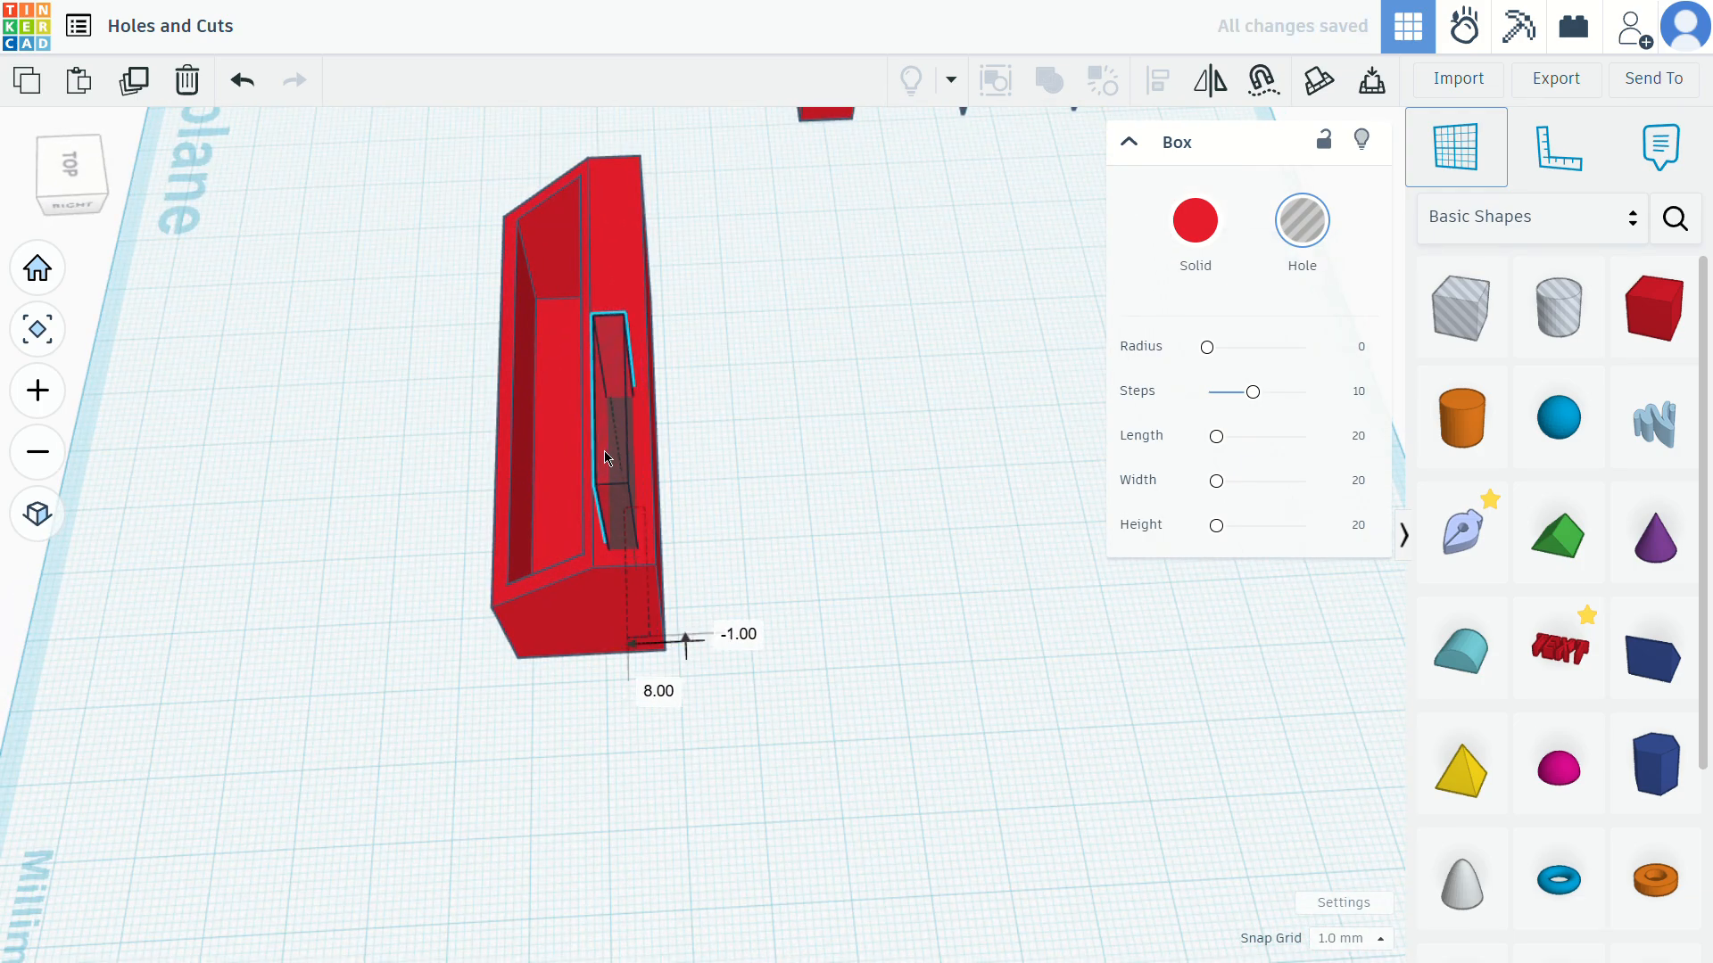
Stretch the thin hole box along the bar's flat top strip to a length of 56 mm
{"action": "right_click_drag", "start_coordinate": [784, 613], "coordinate": [761, 505]}
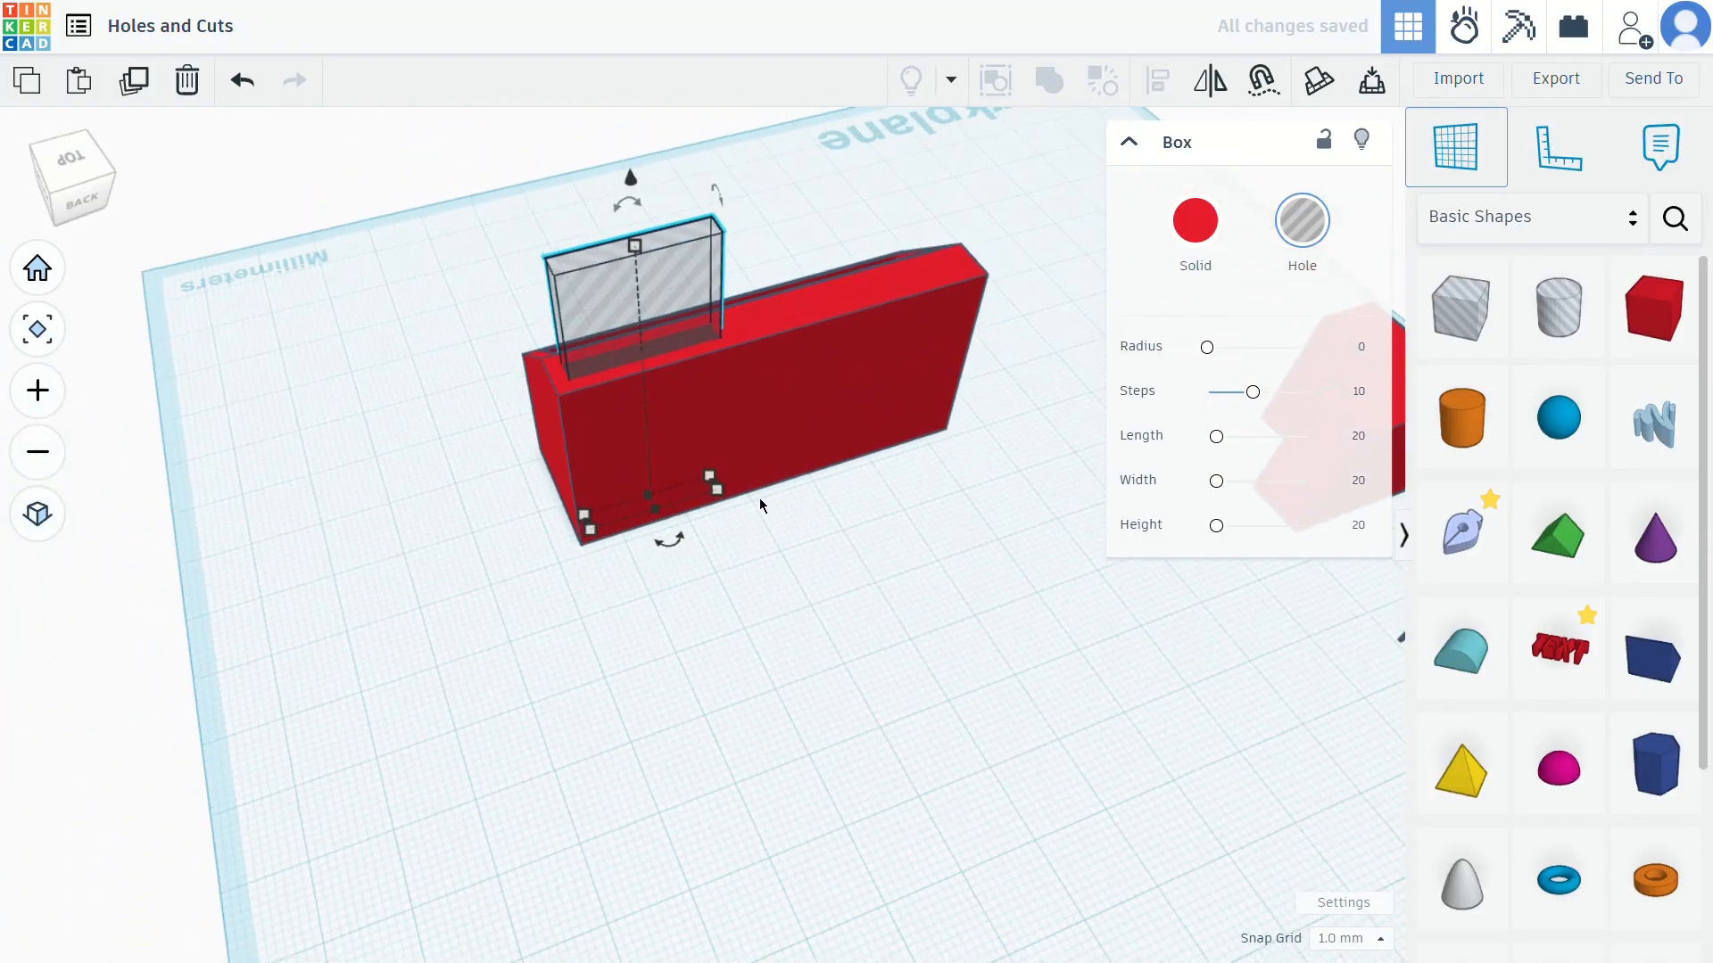
{"action": "right_click_drag", "start_coordinate": [906, 543], "coordinate": [774, 335]}
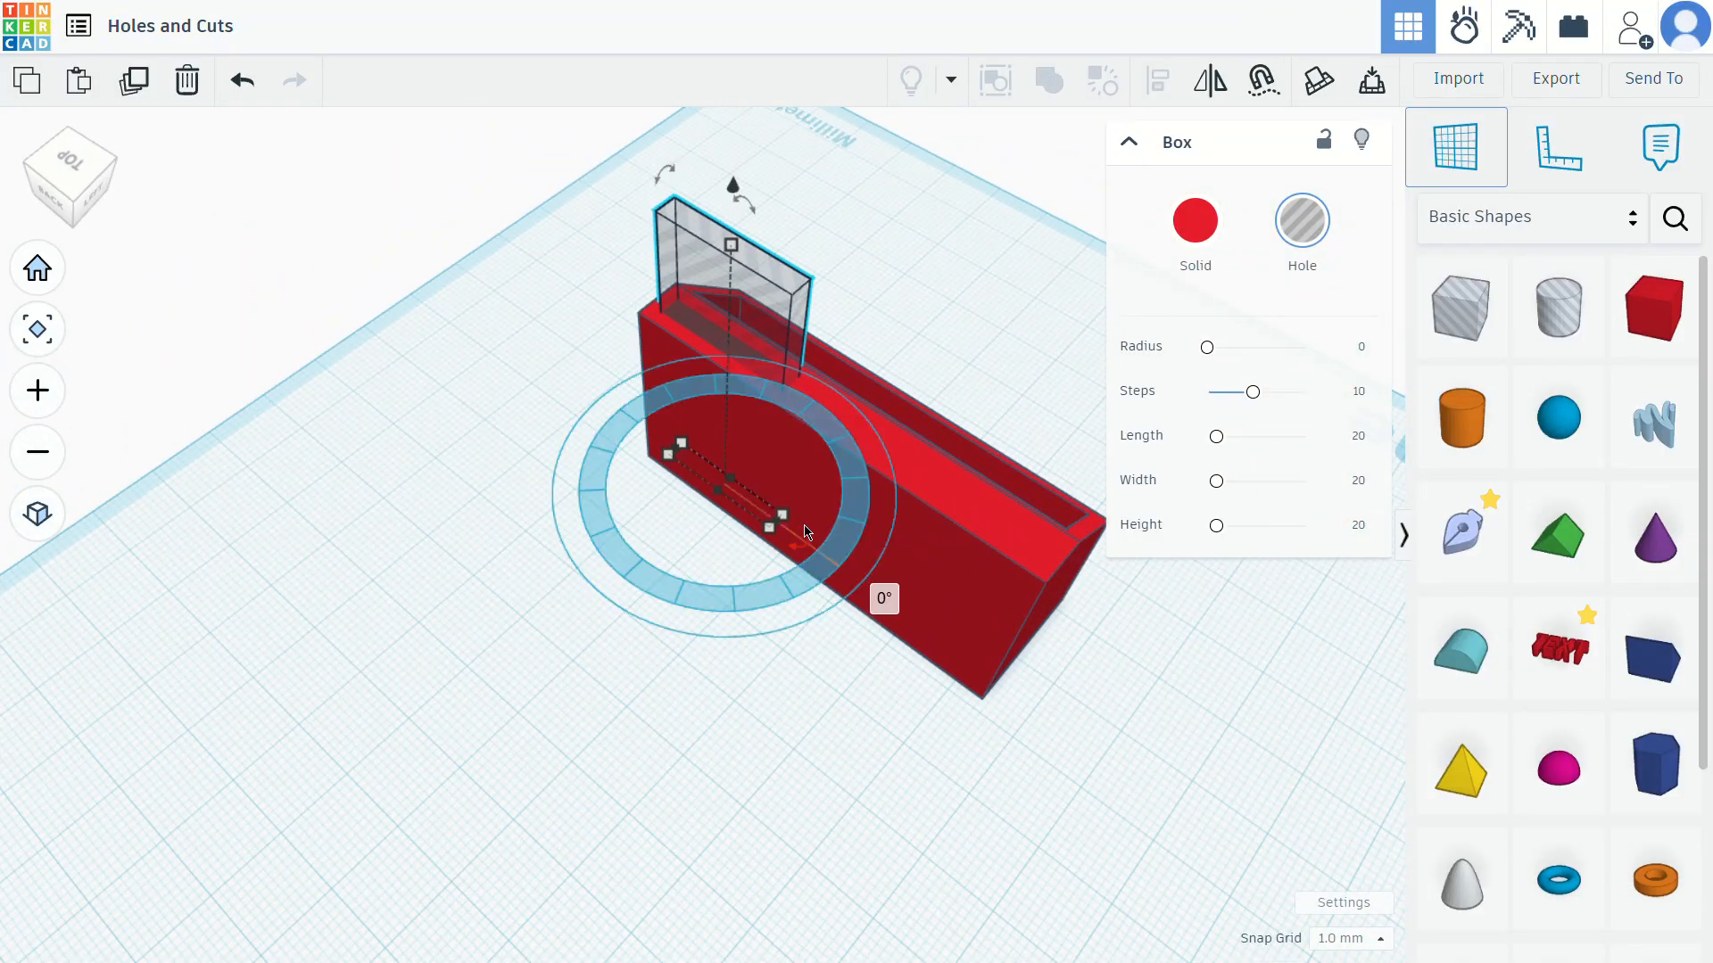
{"action": "scroll", "coordinate": [776, 528], "scroll_direction": "up", "scroll_amount": 2}
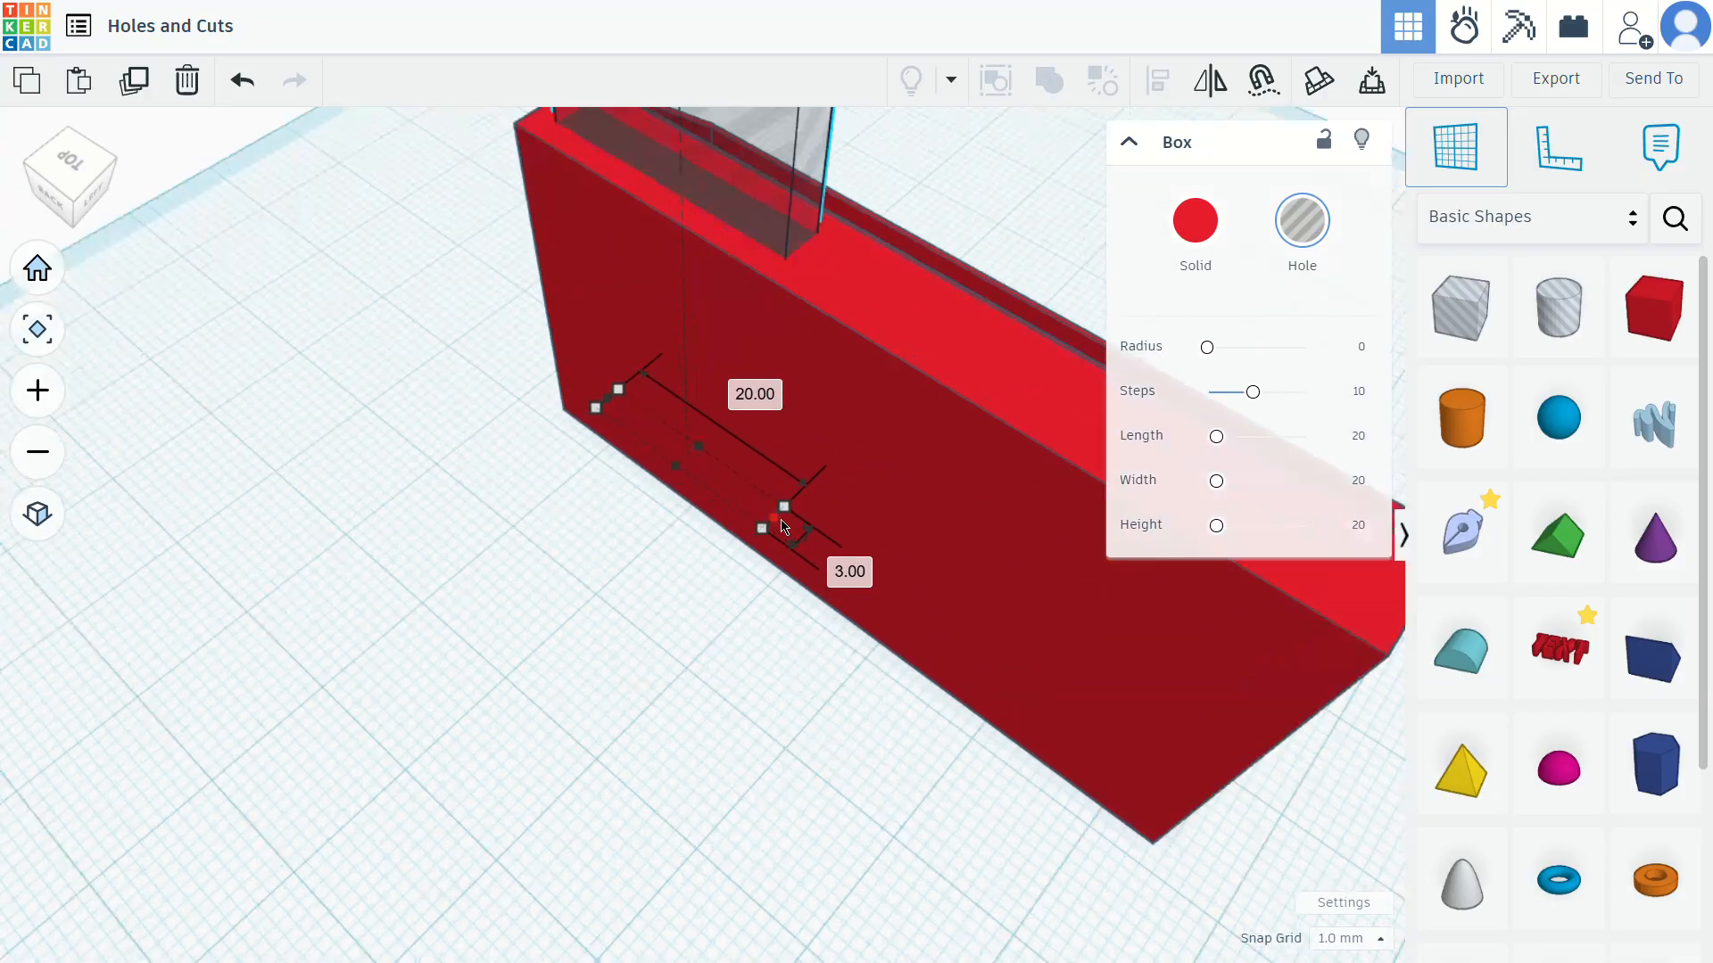
{"action": "left_click_drag", "start_coordinate": [776, 529], "coordinate": [1061, 717]}
{"action": "middle_click_drag", "start_coordinate": [1038, 801], "coordinate": [626, 762]}
{"action": "left_click_drag", "start_coordinate": [683, 658], "coordinate": [692, 678]}
{"action": "left_click_drag", "start_coordinate": [741, 705], "coordinate": [759, 714]}
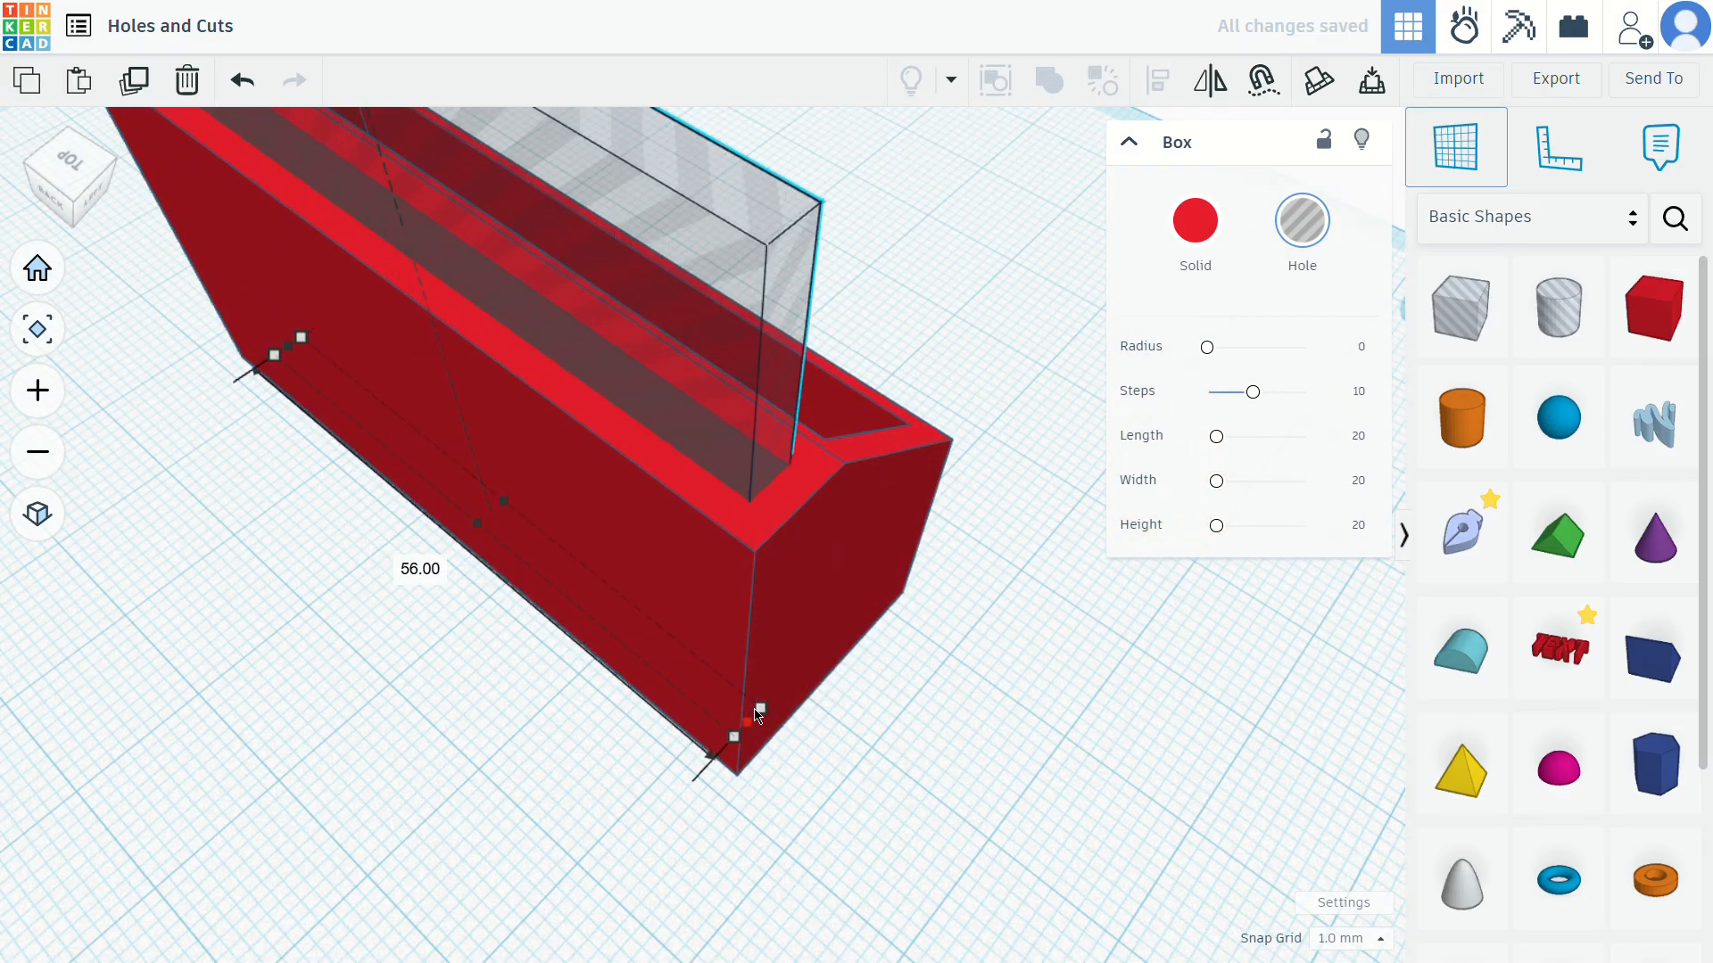
Group the hollowed bar with the thin hole box to cut a narrow slot behind the pocket, and inspect the slot
{"action": "right_click_drag", "start_coordinate": [1195, 699], "coordinate": [639, 746]}
{"action": "scroll", "coordinate": [971, 551], "scroll_direction": "down", "scroll_amount": 5}
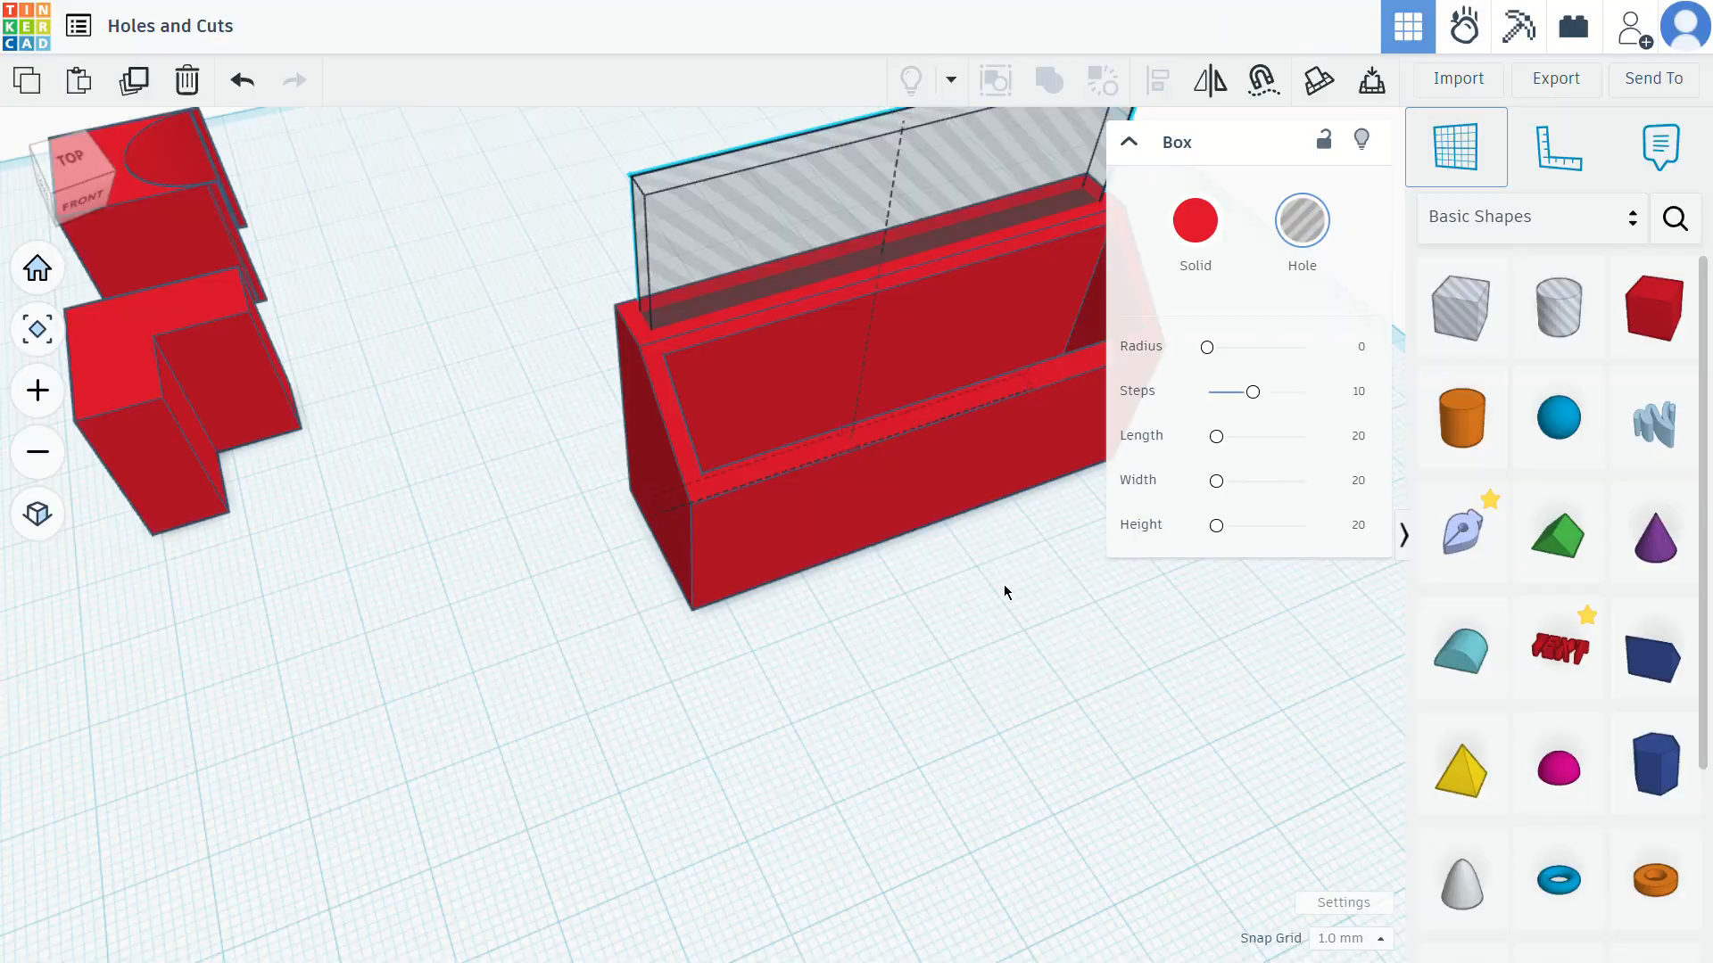
{"action": "middle_click_drag", "start_coordinate": [1005, 588], "coordinate": [735, 671]}
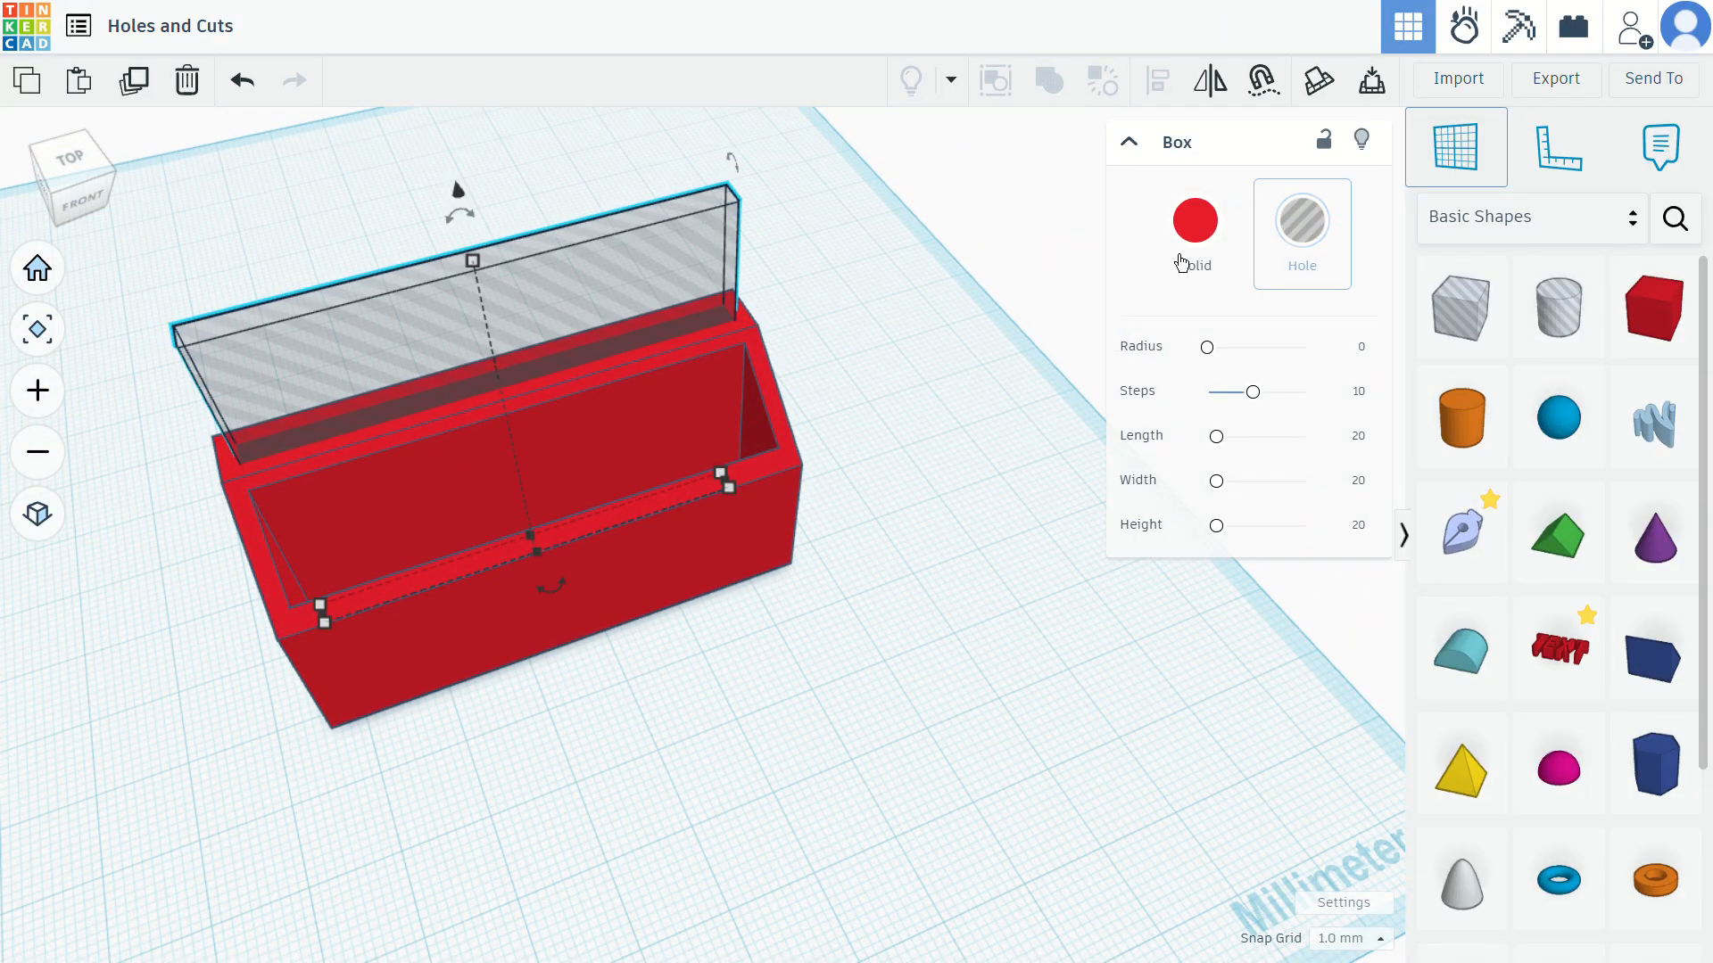
{"action": "left_click_drag", "start_coordinate": [790, 261], "coordinate": [600, 455]}
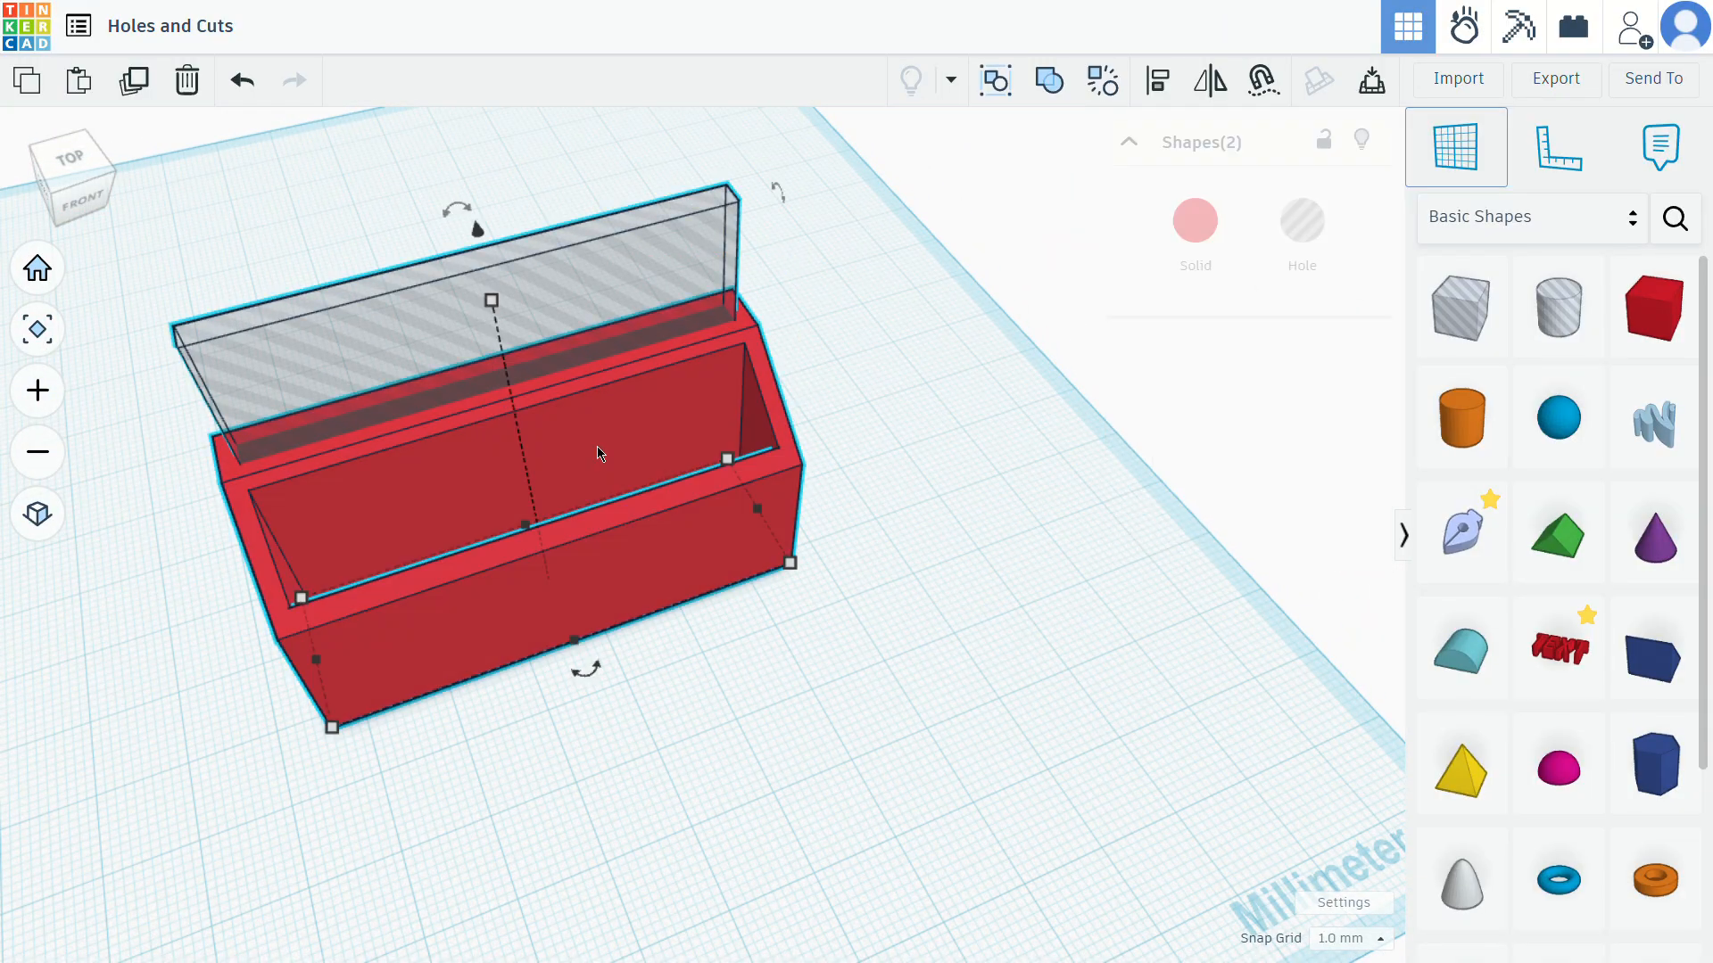
{"action": "left_click", "coordinate": [1050, 80]}
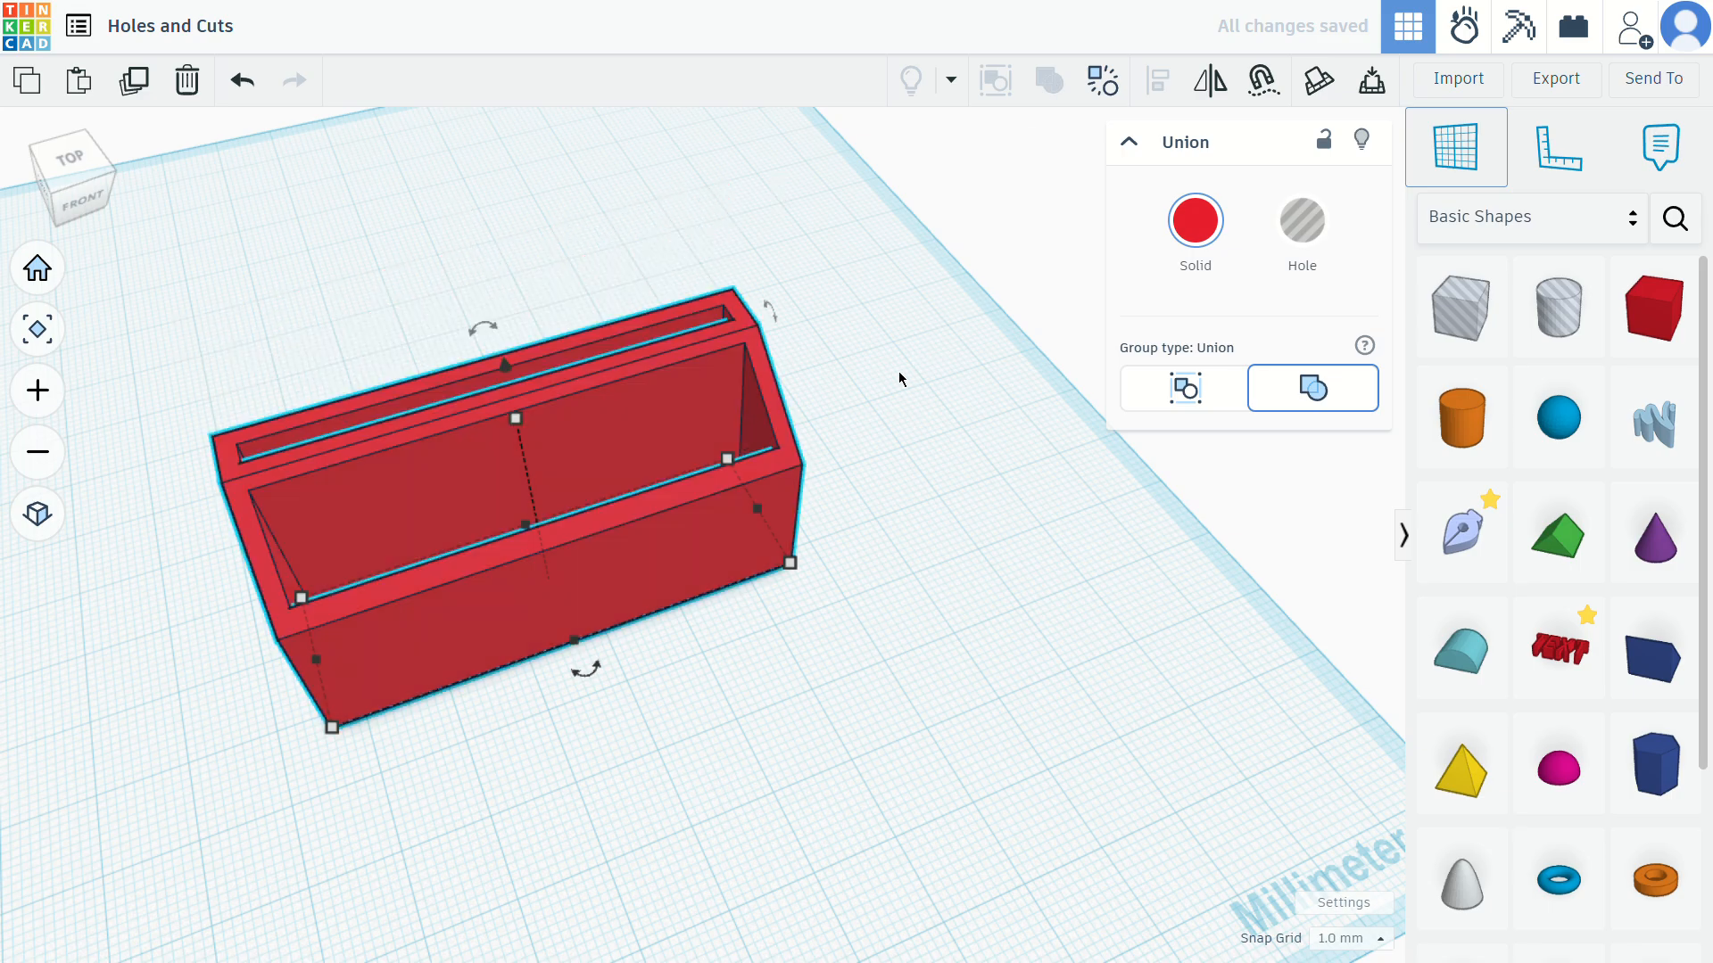
{"action": "left_click", "coordinate": [896, 379]}
{"action": "right_click_drag", "start_coordinate": [886, 382], "coordinate": [1099, 486]}
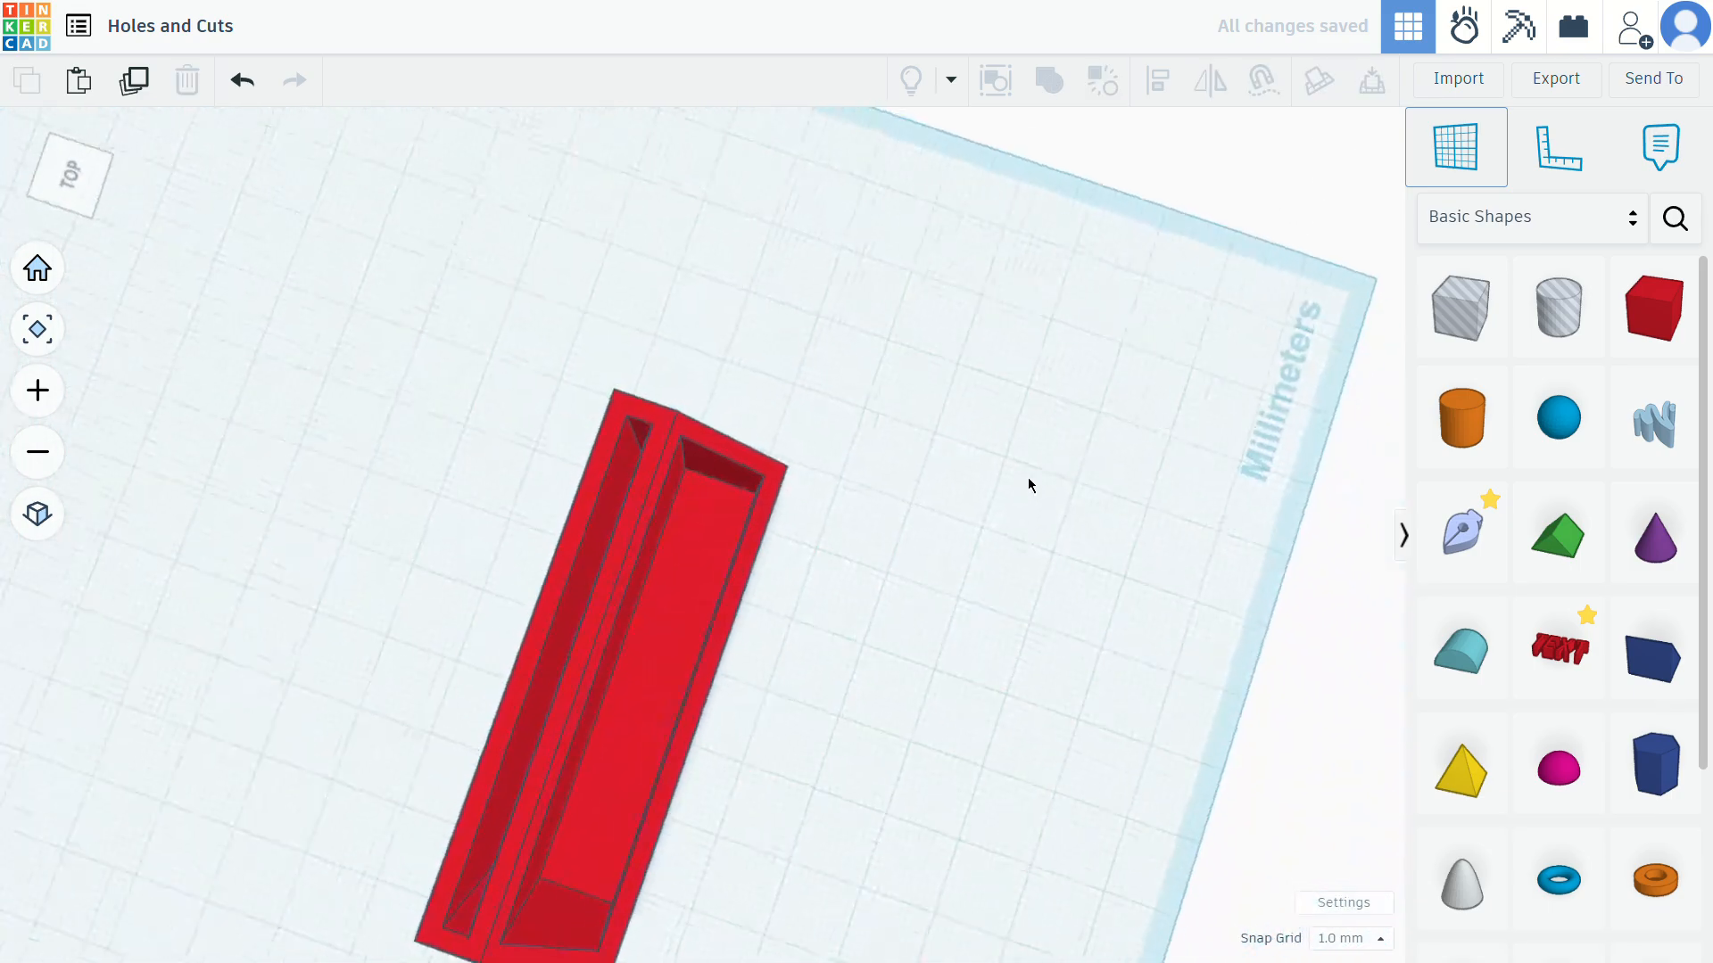
{"action": "right_click_drag", "start_coordinate": [705, 495], "coordinate": [795, 360]}
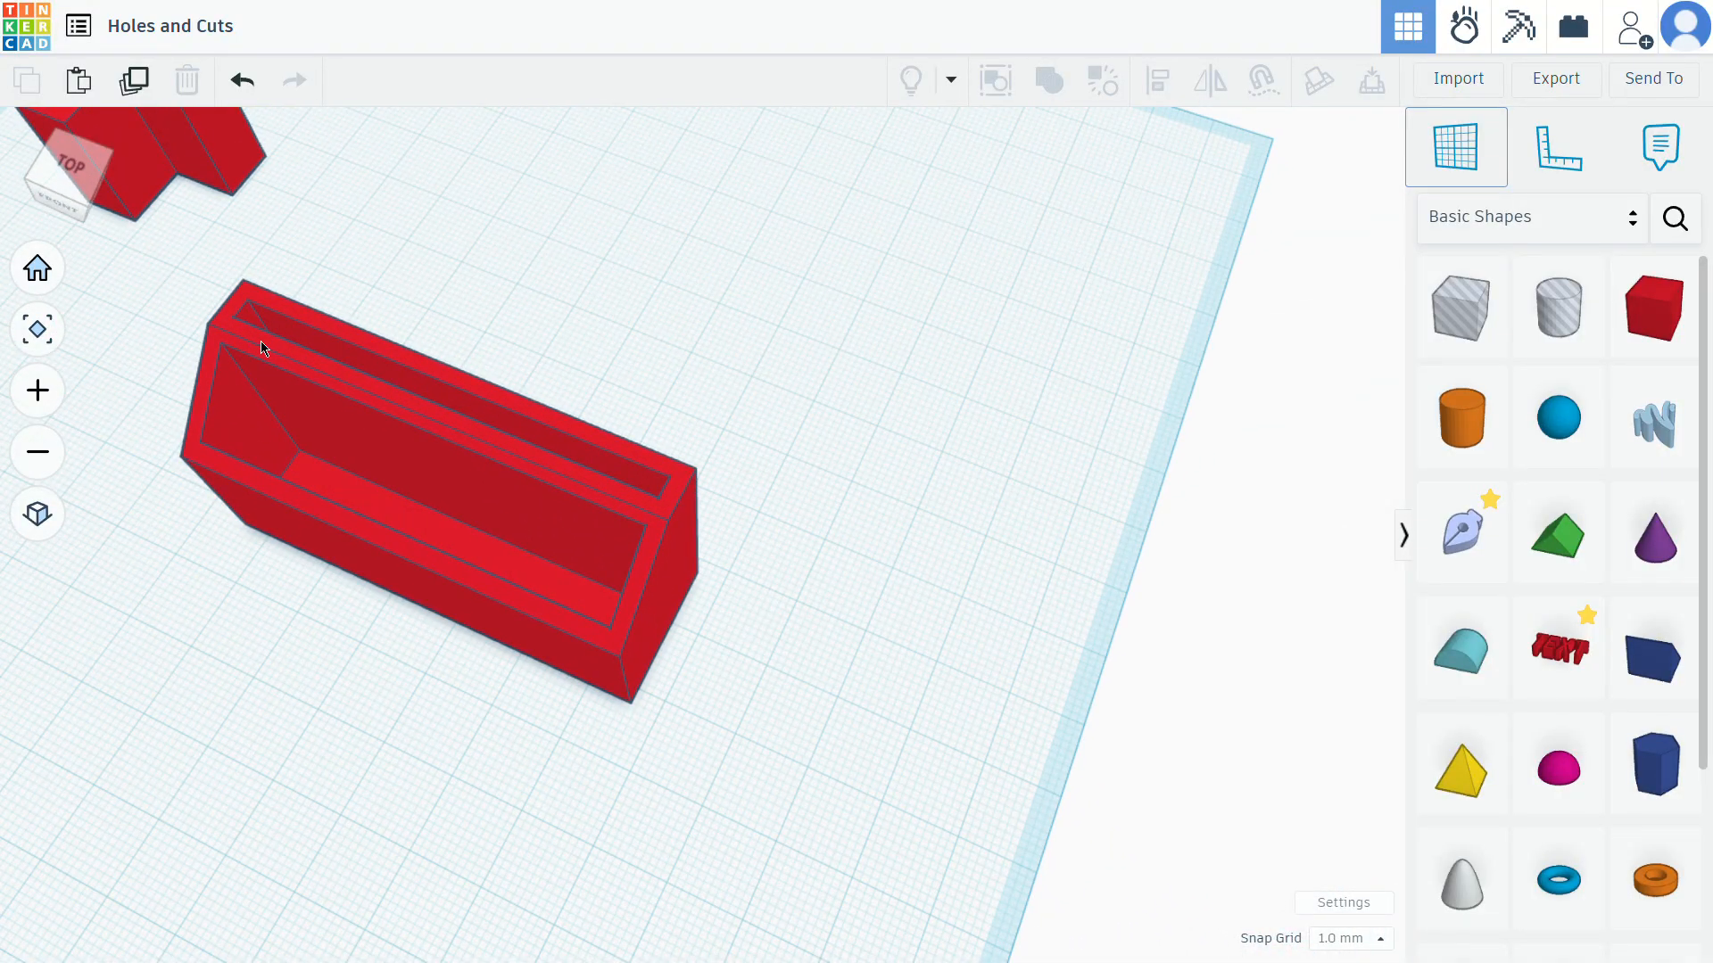
Undo the grouping that cut the slot and raise the thin hole box slightly above the workplane
{"action": "right_click_drag", "start_coordinate": [424, 369], "coordinate": [711, 391]}
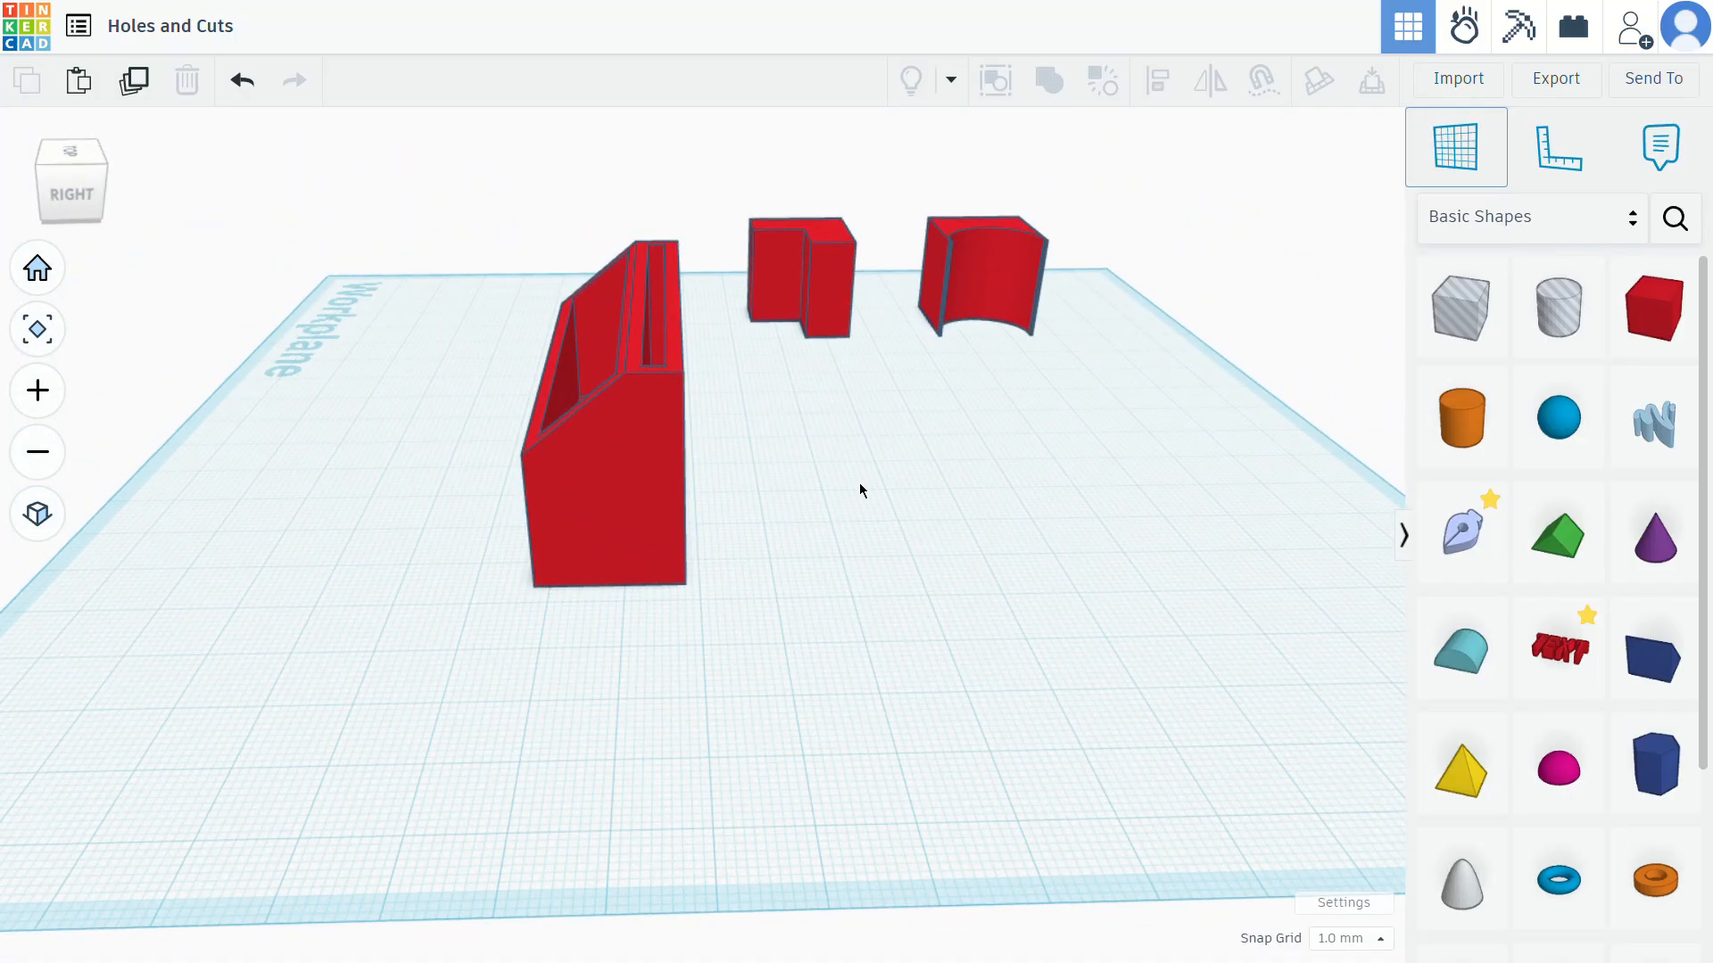
{"action": "right_click_drag", "start_coordinate": [700, 470], "coordinate": [510, 723]}
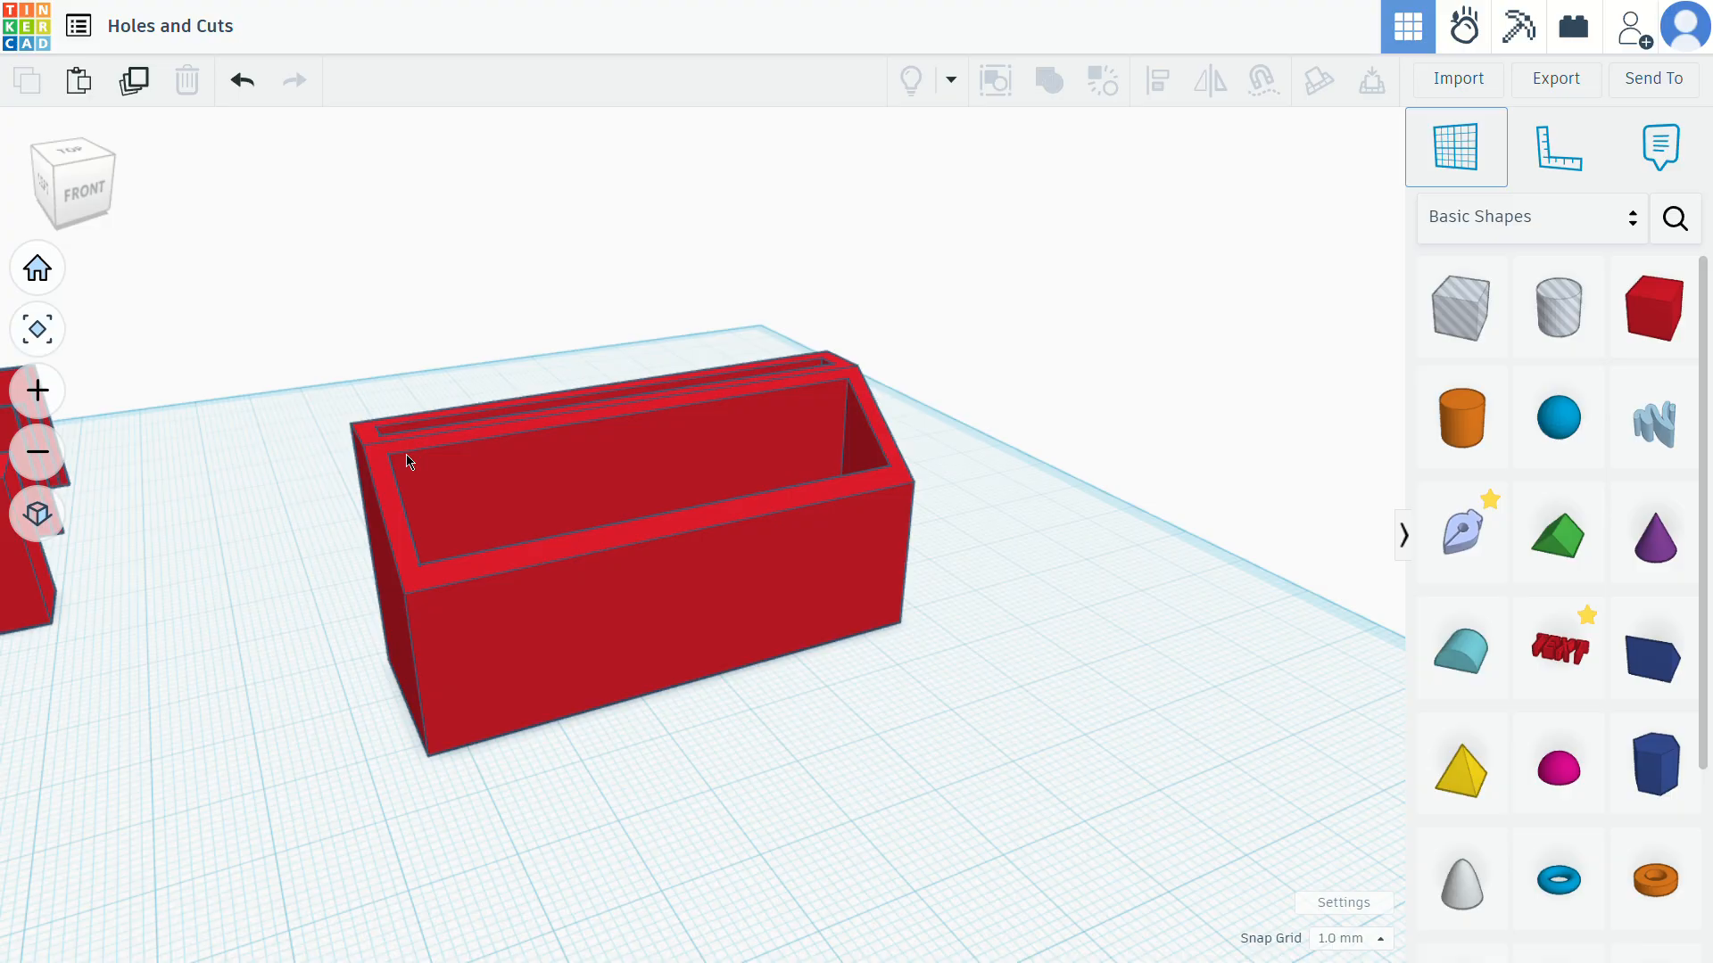
{"action": "right_click_drag", "start_coordinate": [407, 460], "coordinate": [719, 763]}
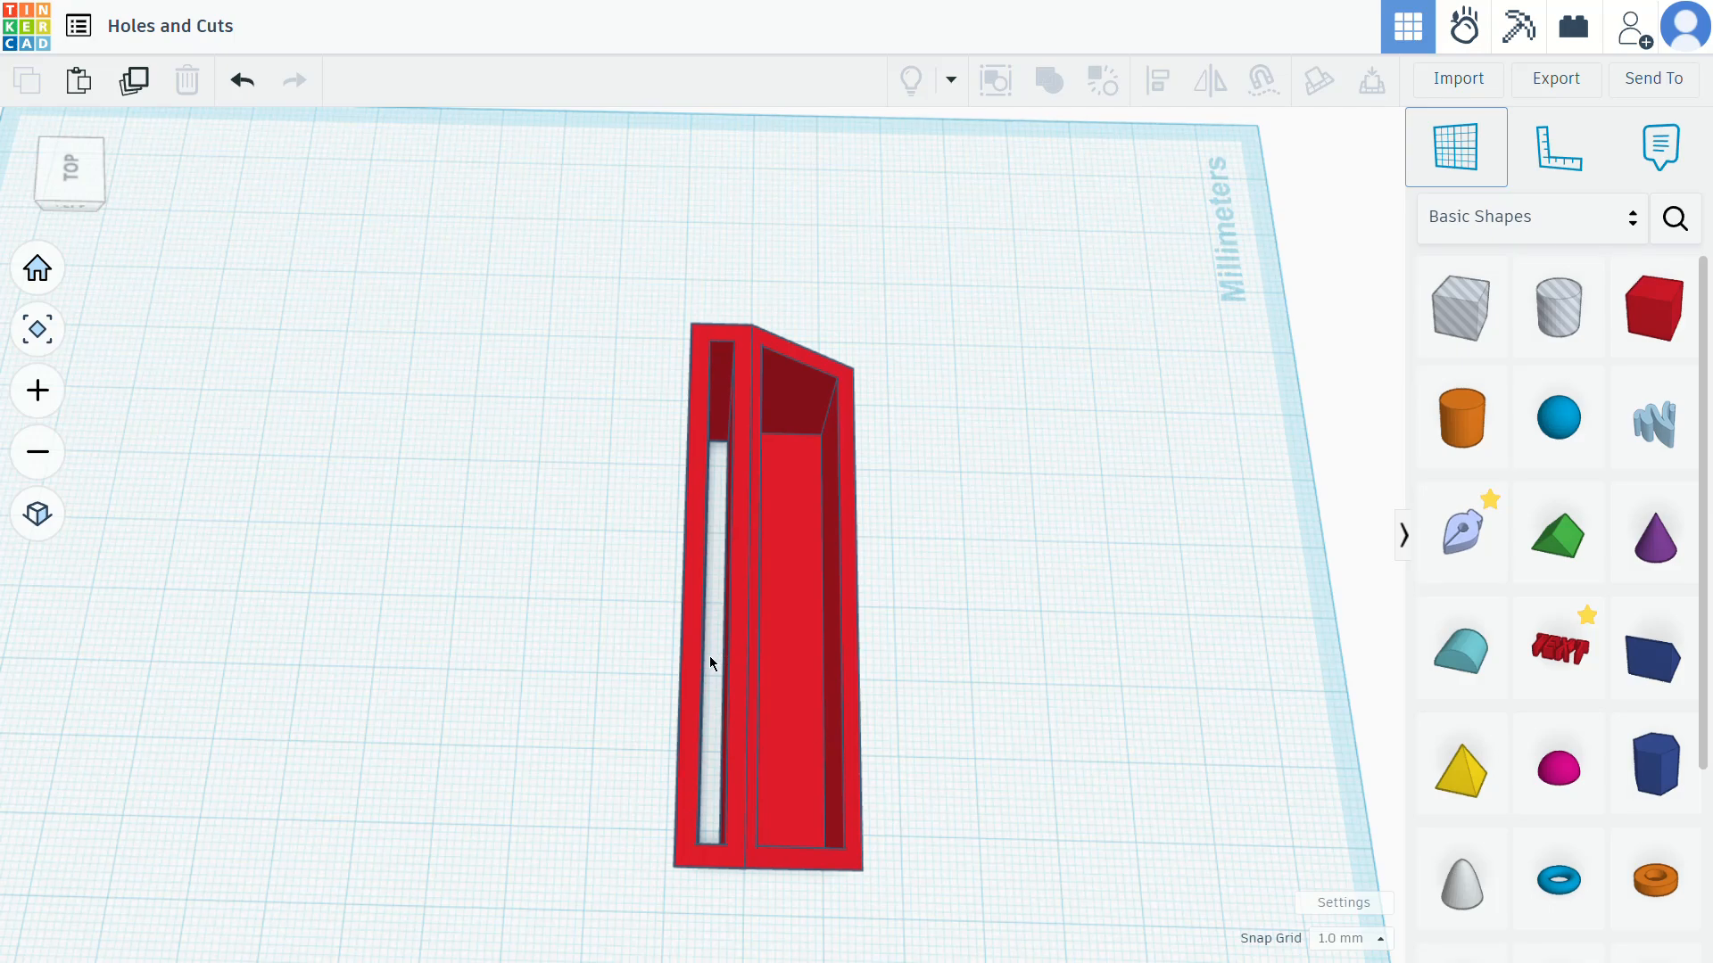
{"action": "left_click", "coordinate": [251, 87]}
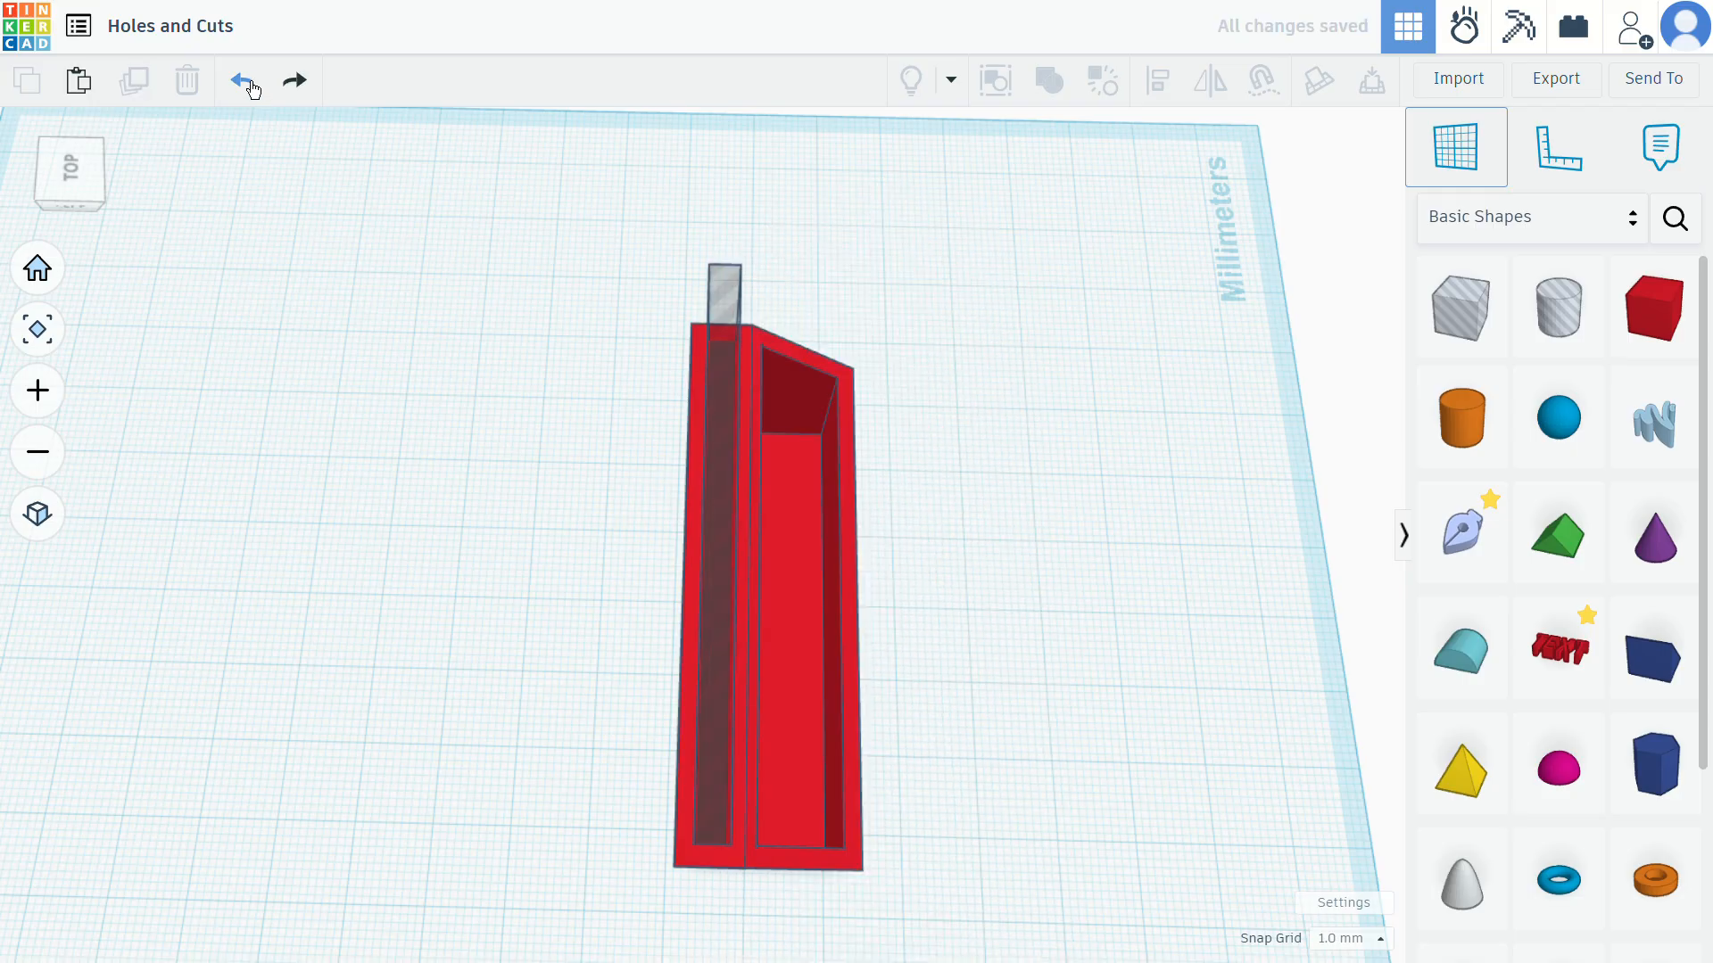
{"action": "right_click_drag", "start_coordinate": [502, 702], "coordinate": [784, 381]}
{"action": "left_click", "coordinate": [834, 339]}
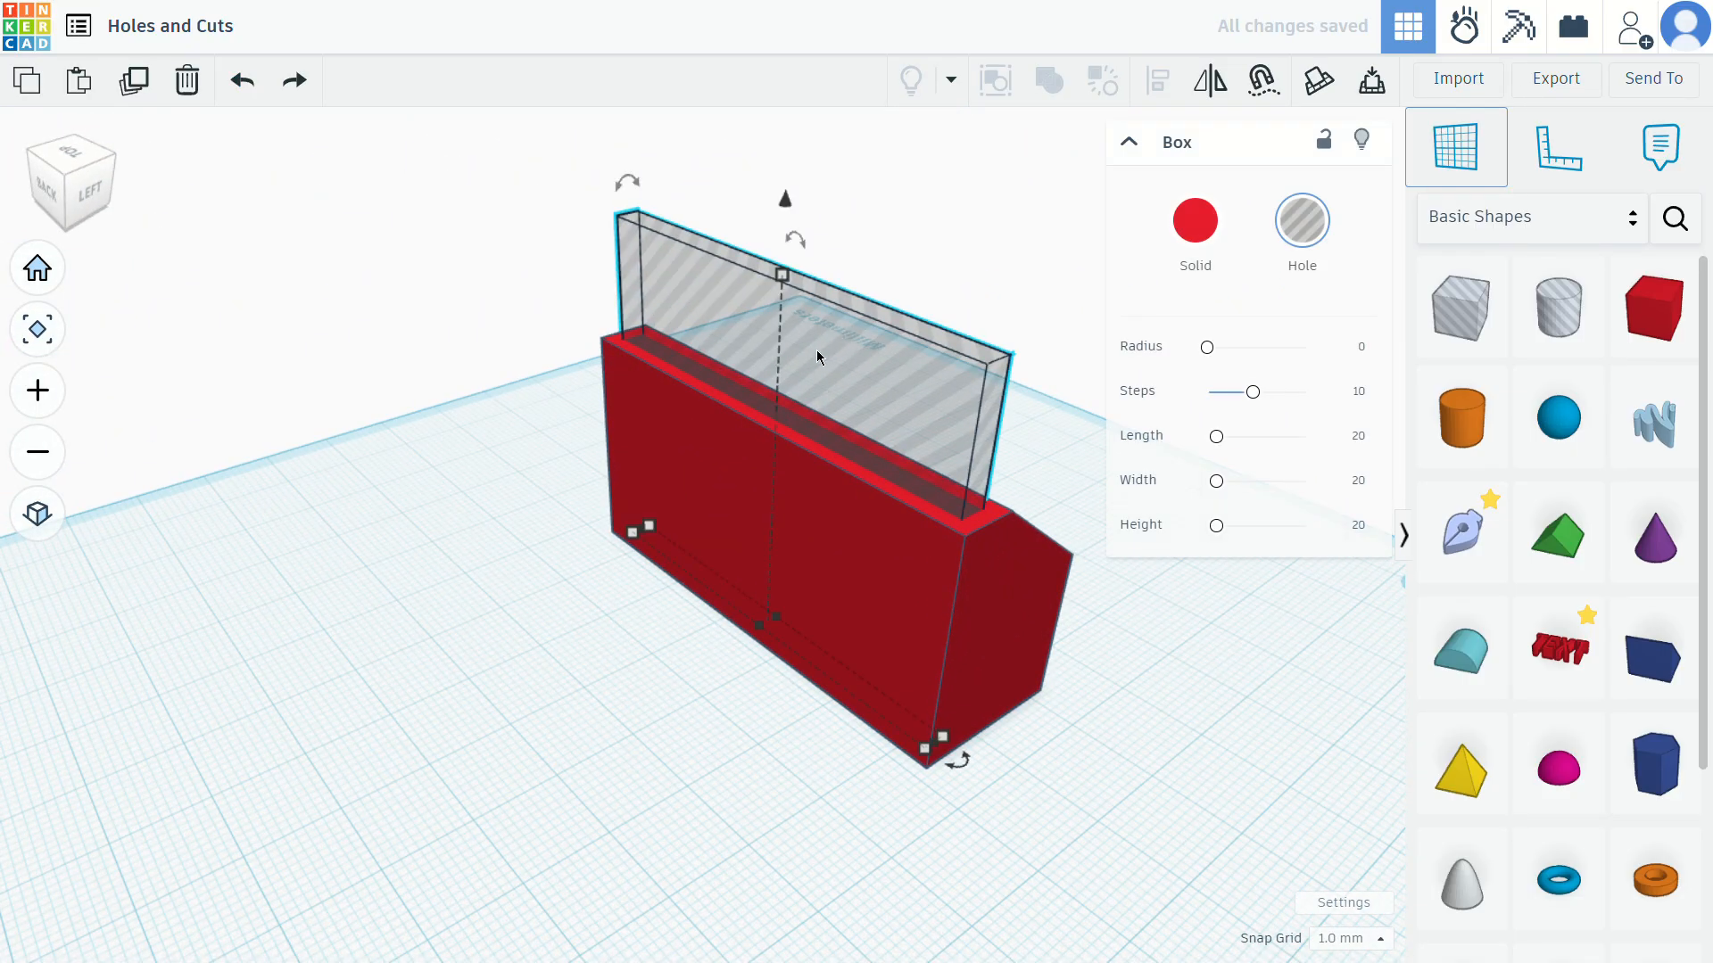
{"action": "left_click_drag", "start_coordinate": [785, 204], "coordinate": [784, 176]}
Group the hollowed bar with the raised hole box to cut a slot with a closed floor, and inspect it
{"action": "right_click_drag", "start_coordinate": [658, 668], "coordinate": [402, 522]}
{"action": "left_click_drag", "start_coordinate": [886, 242], "coordinate": [749, 443]}
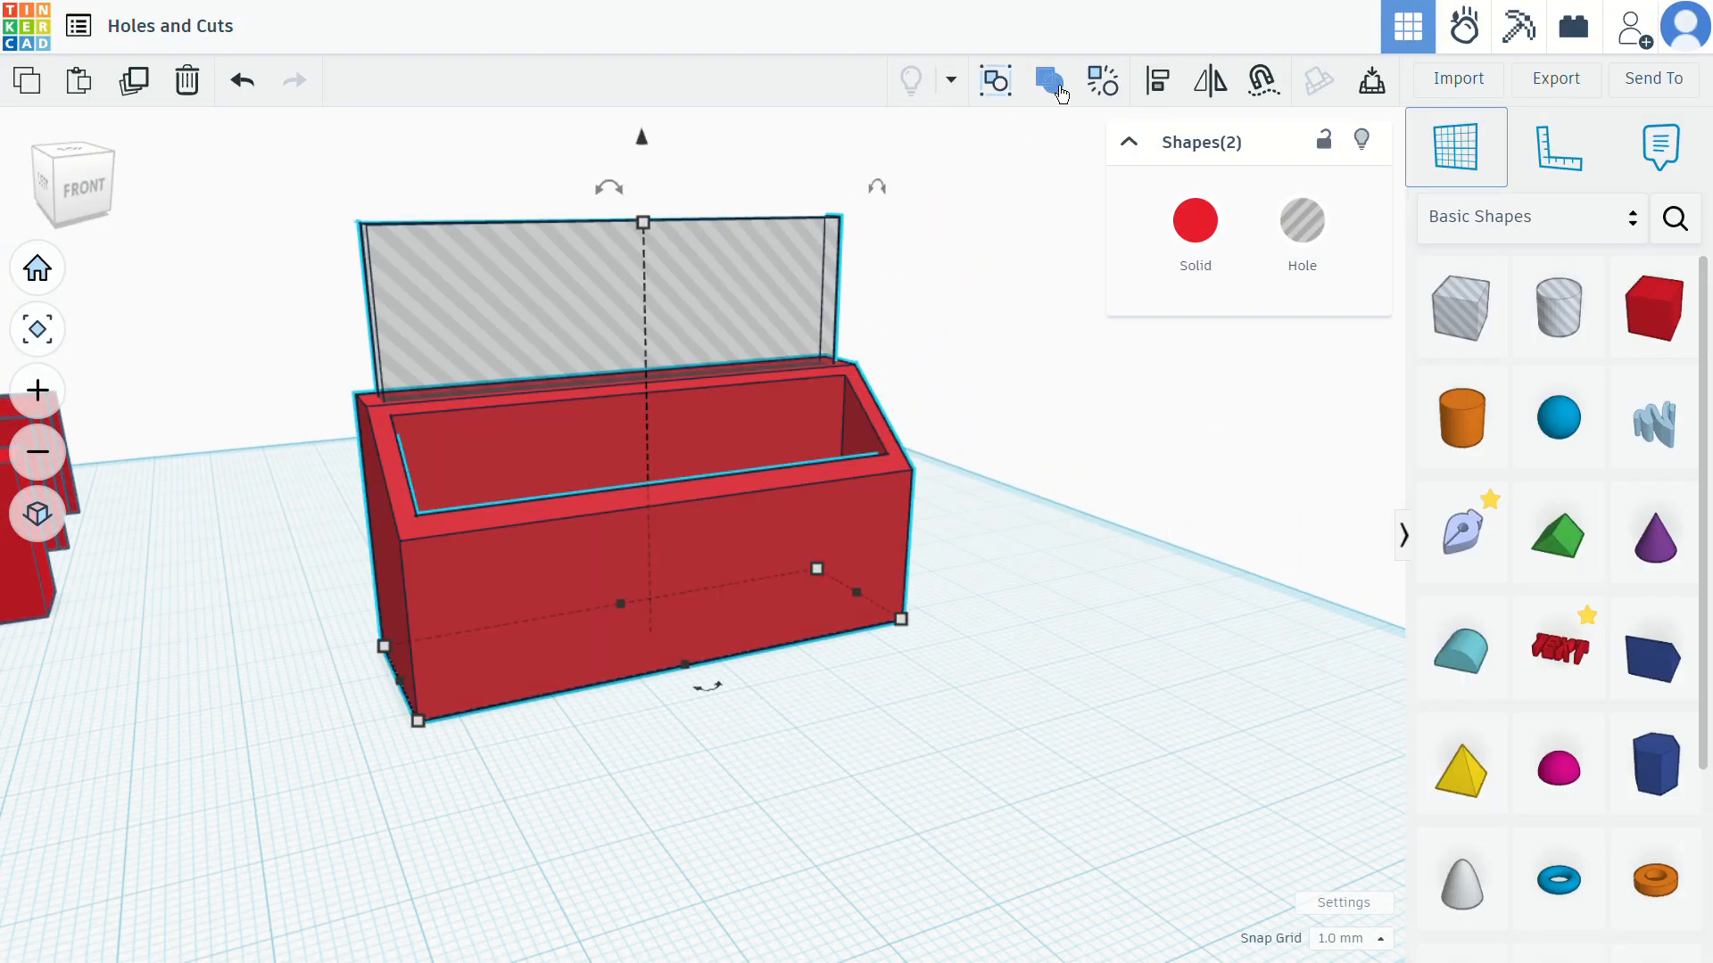
{"action": "left_click", "coordinate": [1049, 81]}
{"action": "left_click", "coordinate": [943, 411]}
{"action": "right_click_drag", "start_coordinate": [933, 386], "coordinate": [640, 581]}
{"action": "right_click_drag", "start_coordinate": [581, 527], "coordinate": [795, 556]}
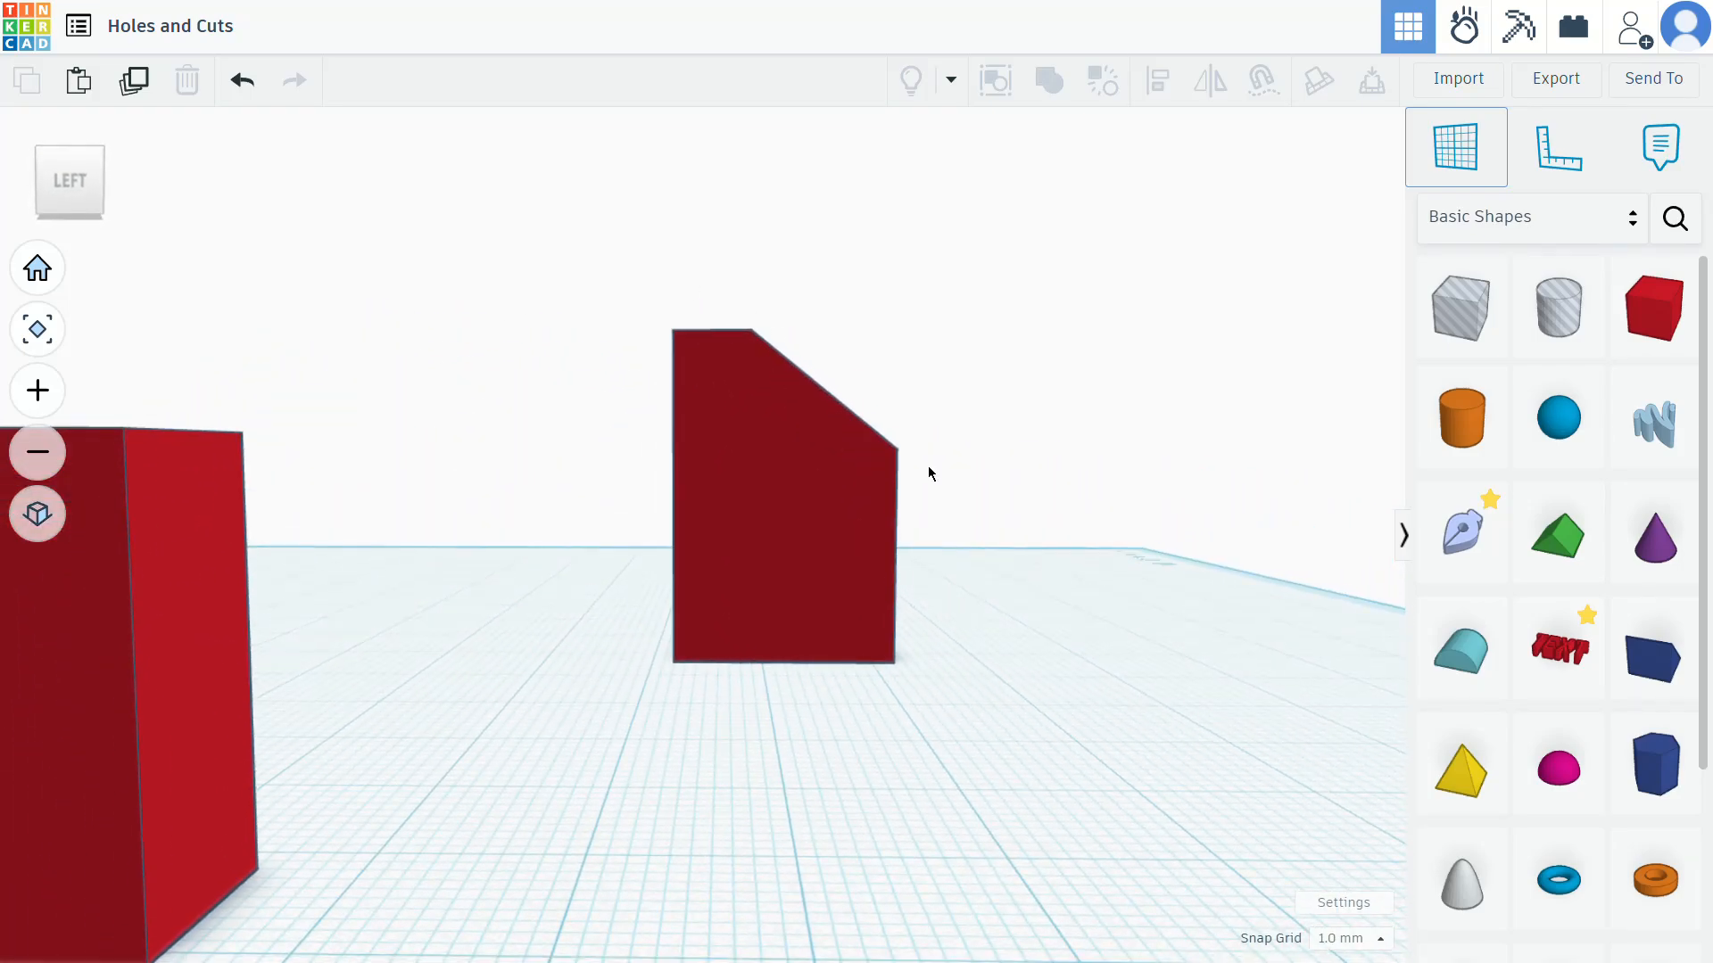
{"action": "right_click_drag", "start_coordinate": [698, 298], "coordinate": [815, 440]}
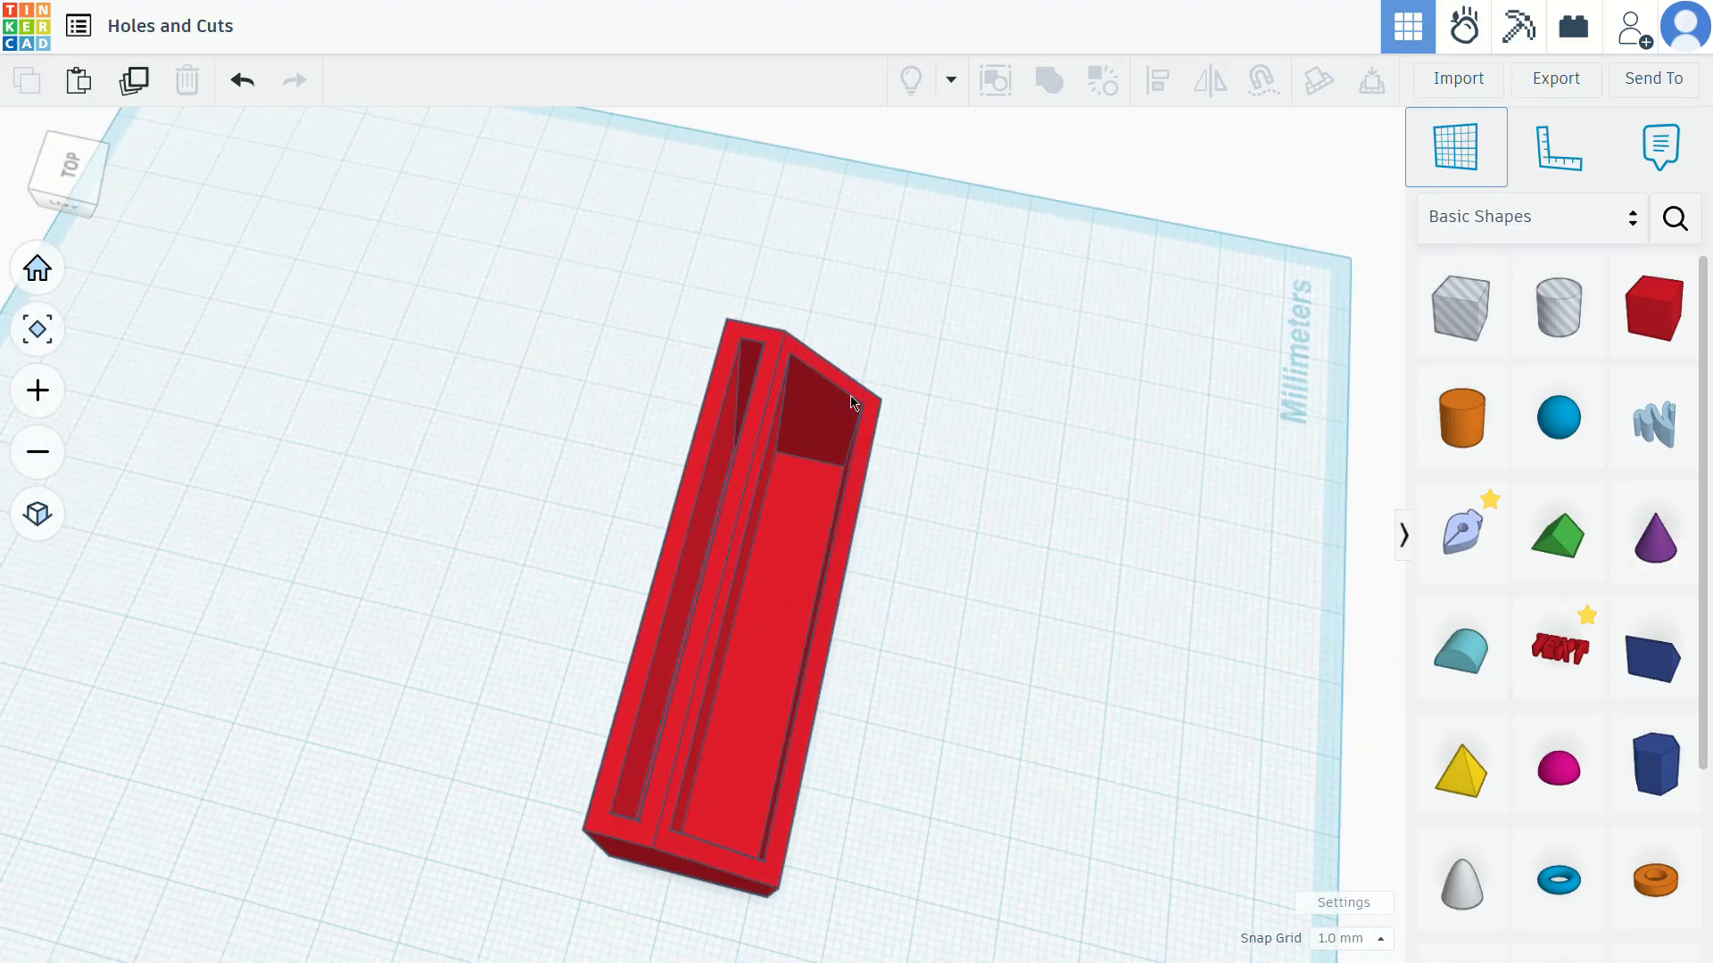
Add a box beside the bar, turn it into a hole, stretch it to 62 mm long, and place it narrowed behind the bar
{"action": "left_click_drag", "start_coordinate": [1655, 325], "coordinate": [879, 897]}
{"action": "left_click", "coordinate": [1309, 225]}
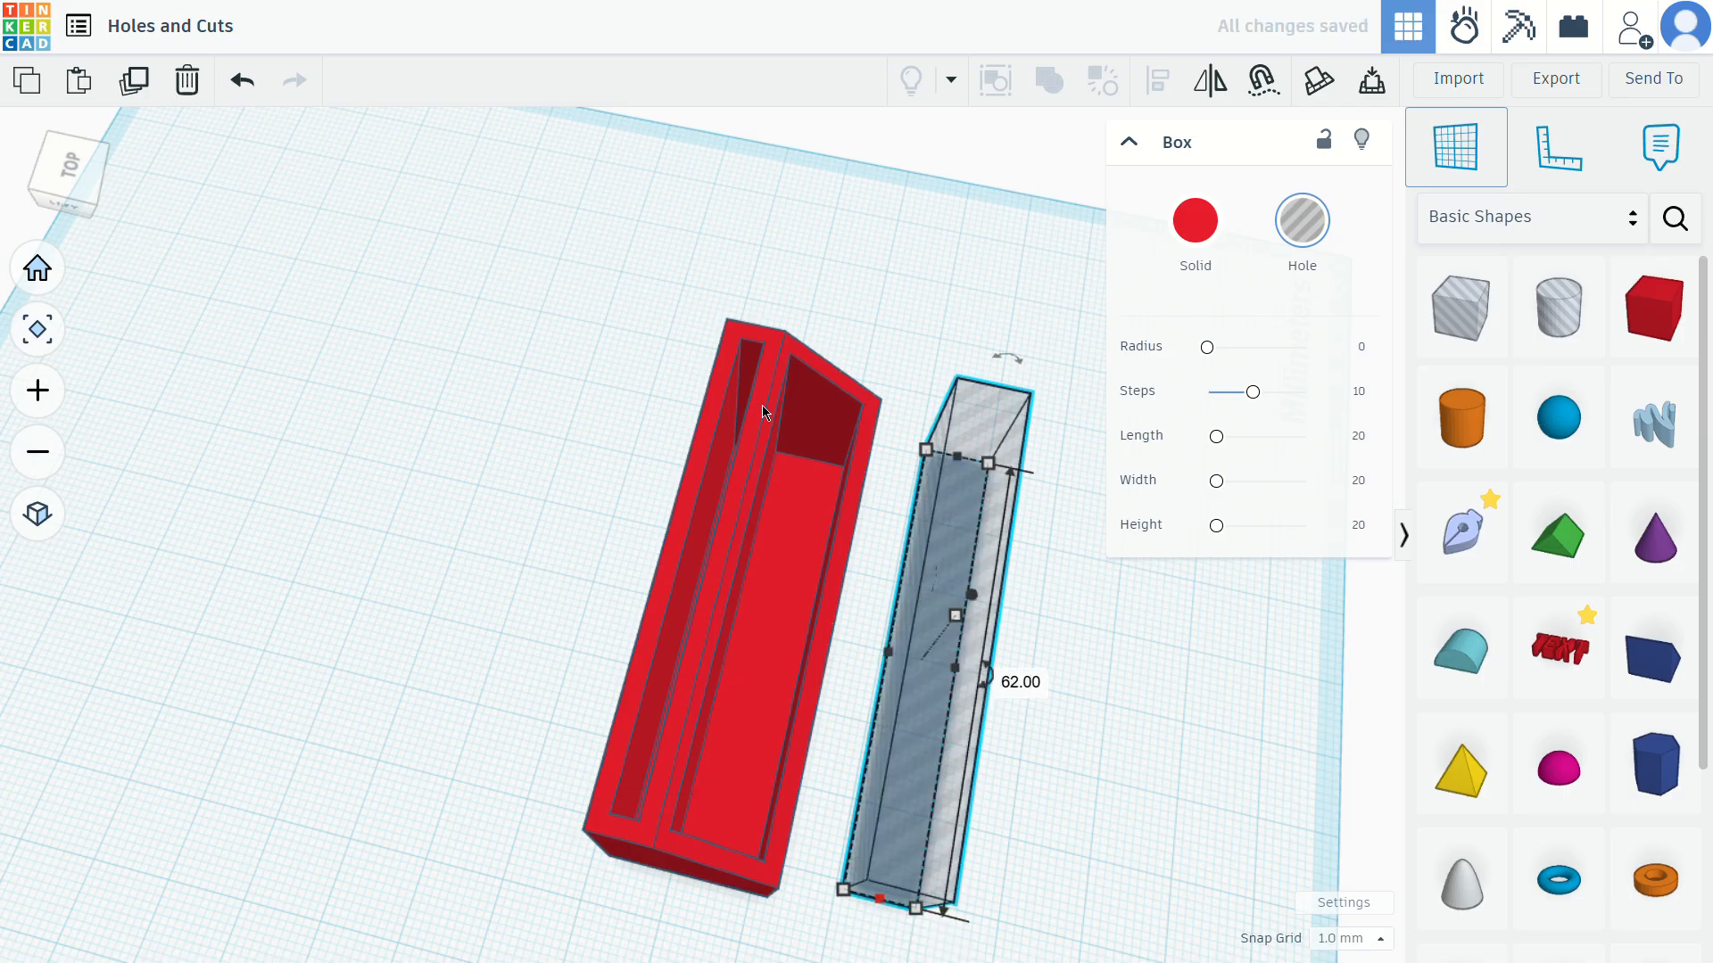
{"action": "left_click_drag", "start_coordinate": [953, 567], "coordinate": [569, 496]}
{"action": "left_click_drag", "start_coordinate": [614, 600], "coordinate": [584, 580]}
{"action": "mouse_move", "coordinate": [603, 443]}
{"action": "left_mouse_down"}
{"action": "mouse_move", "coordinate": [682, 450]}
{"action": "mouse_move", "coordinate": [598, 454]}
{"action": "left_mouse_up"}
Make the hole box behind the bar taller, compare it with the bar from several angles, and delete it
{"action": "right_click_drag", "start_coordinate": [581, 689], "coordinate": [838, 485]}
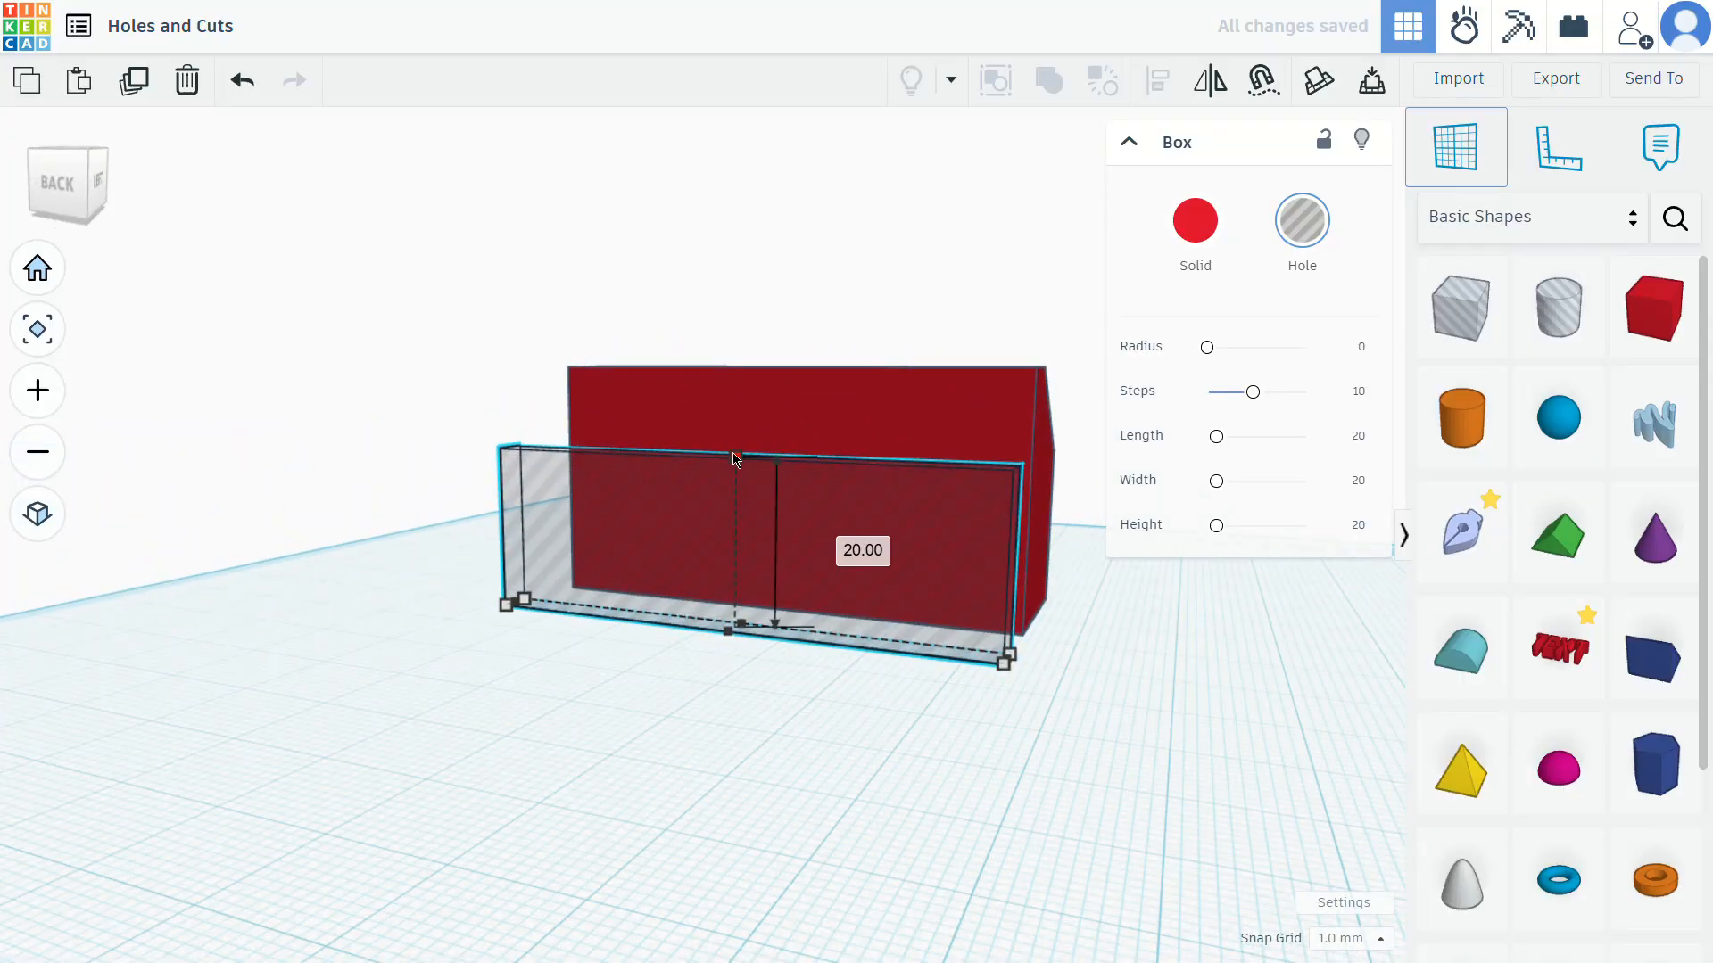
{"action": "left_click_drag", "start_coordinate": [729, 468], "coordinate": [736, 303]}
{"action": "right_click_drag", "start_coordinate": [1100, 574], "coordinate": [993, 745]}
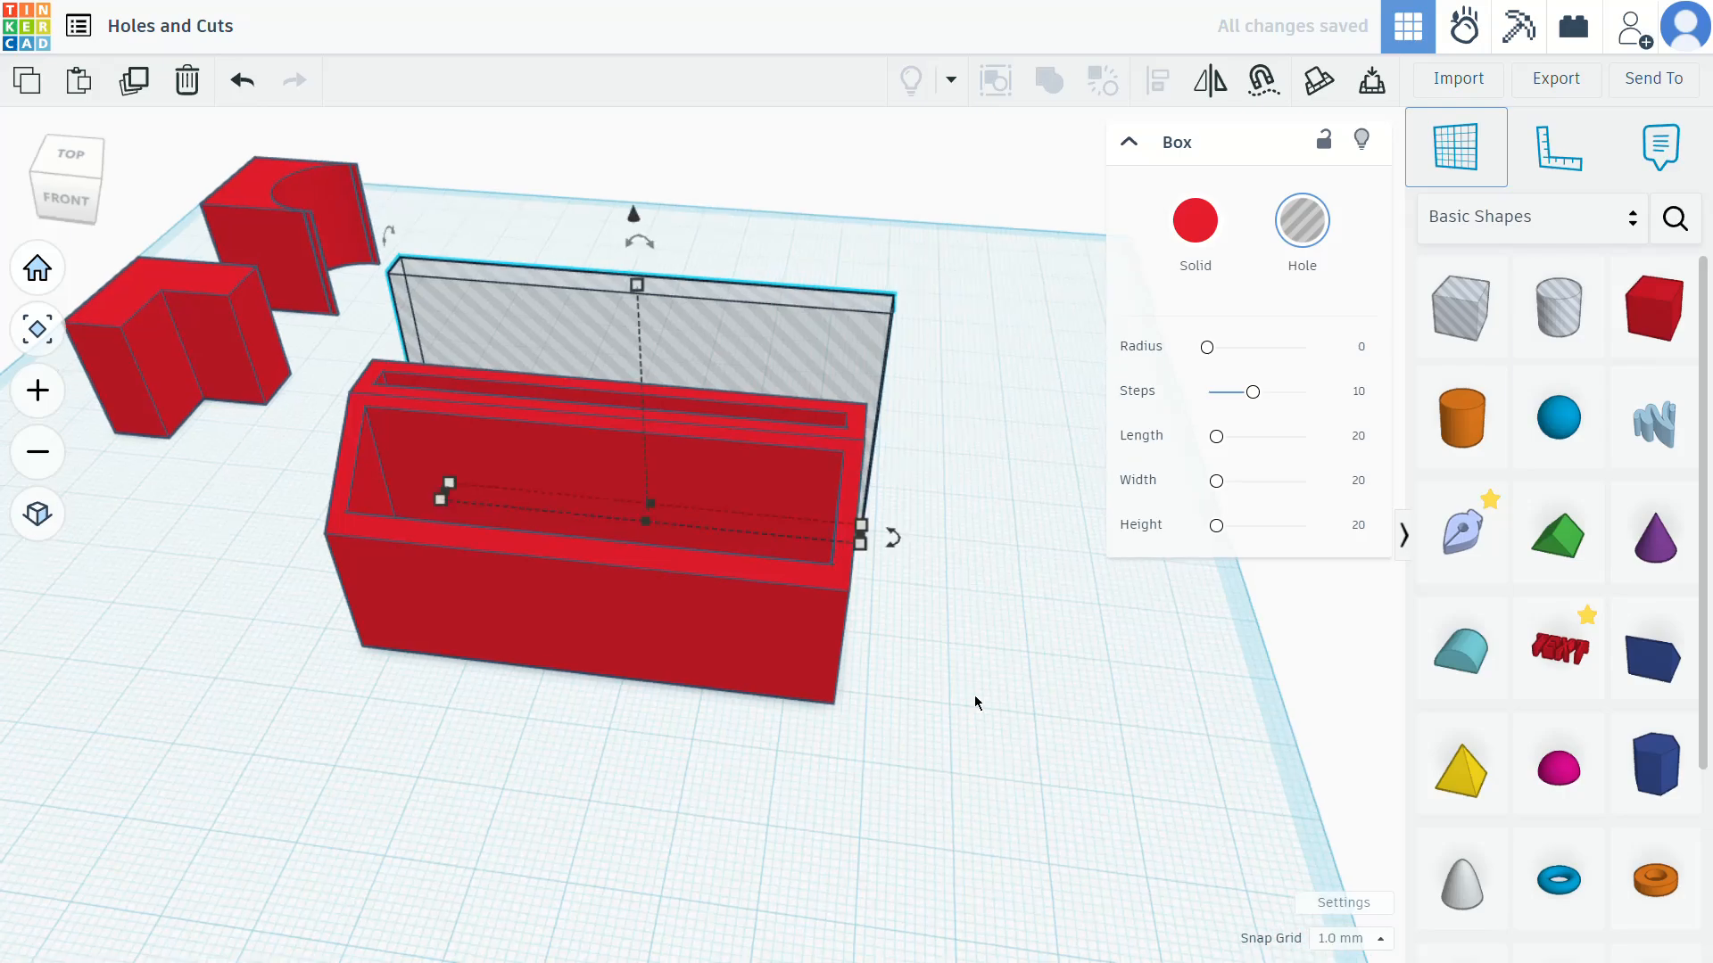
{"action": "right_click_drag", "start_coordinate": [937, 592], "coordinate": [744, 418]}
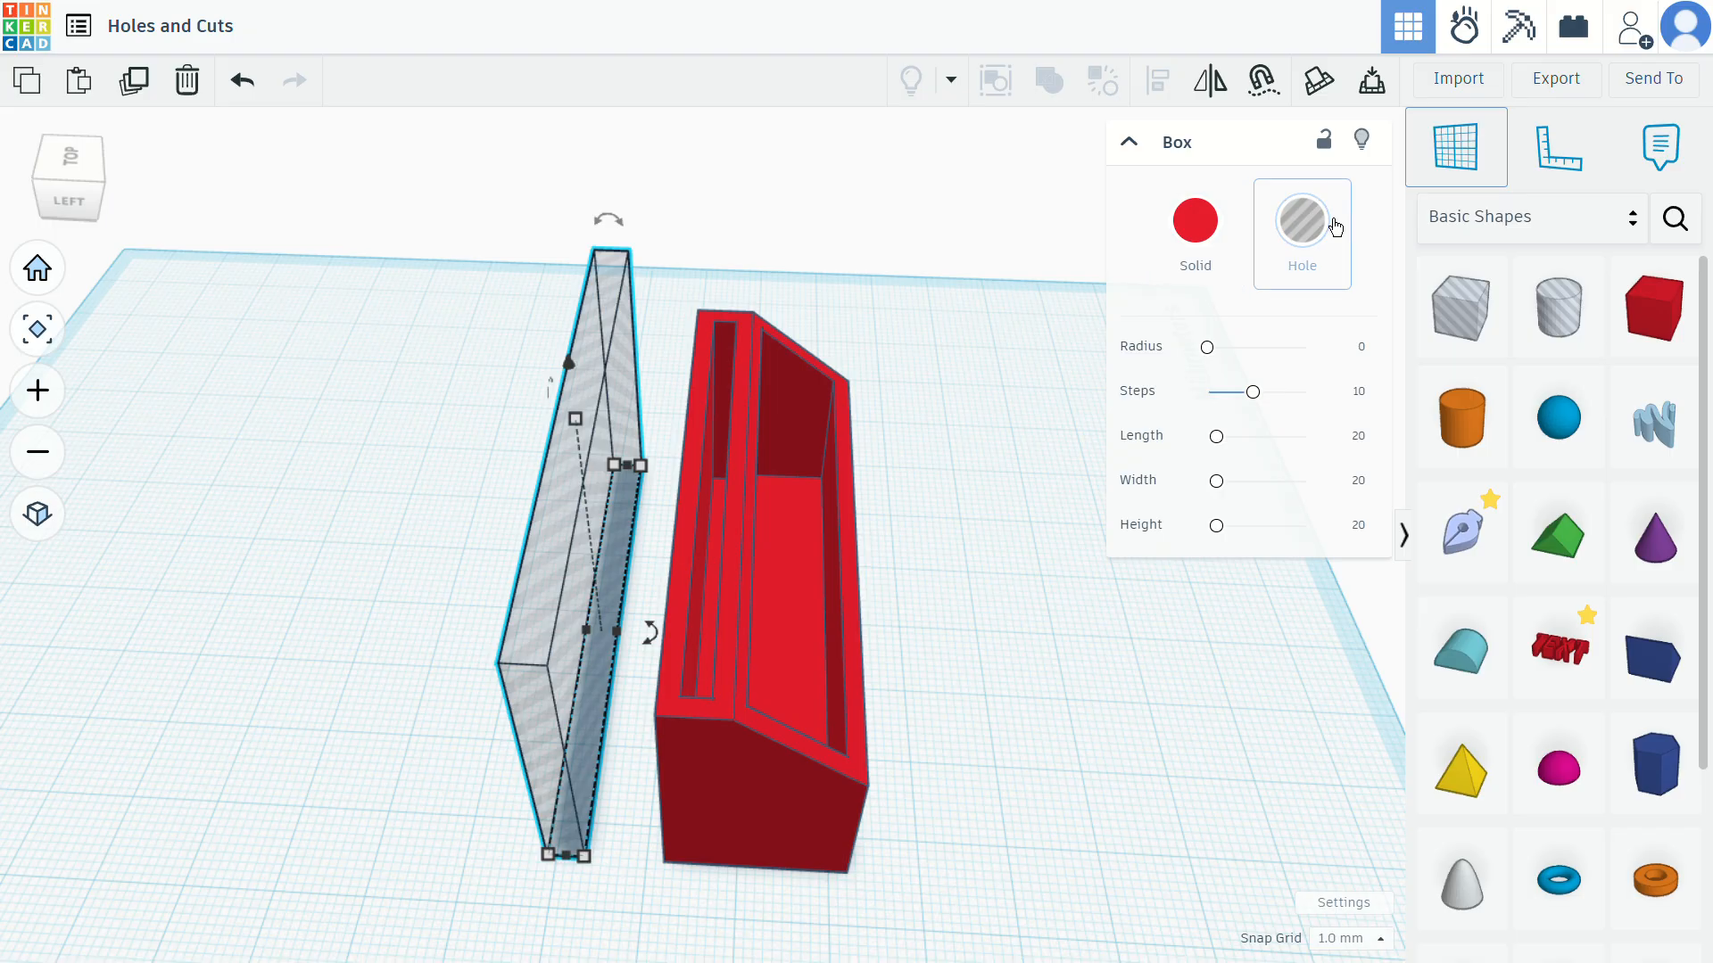
{"action": "right_click_drag", "start_coordinate": [918, 657], "coordinate": [522, 479]}
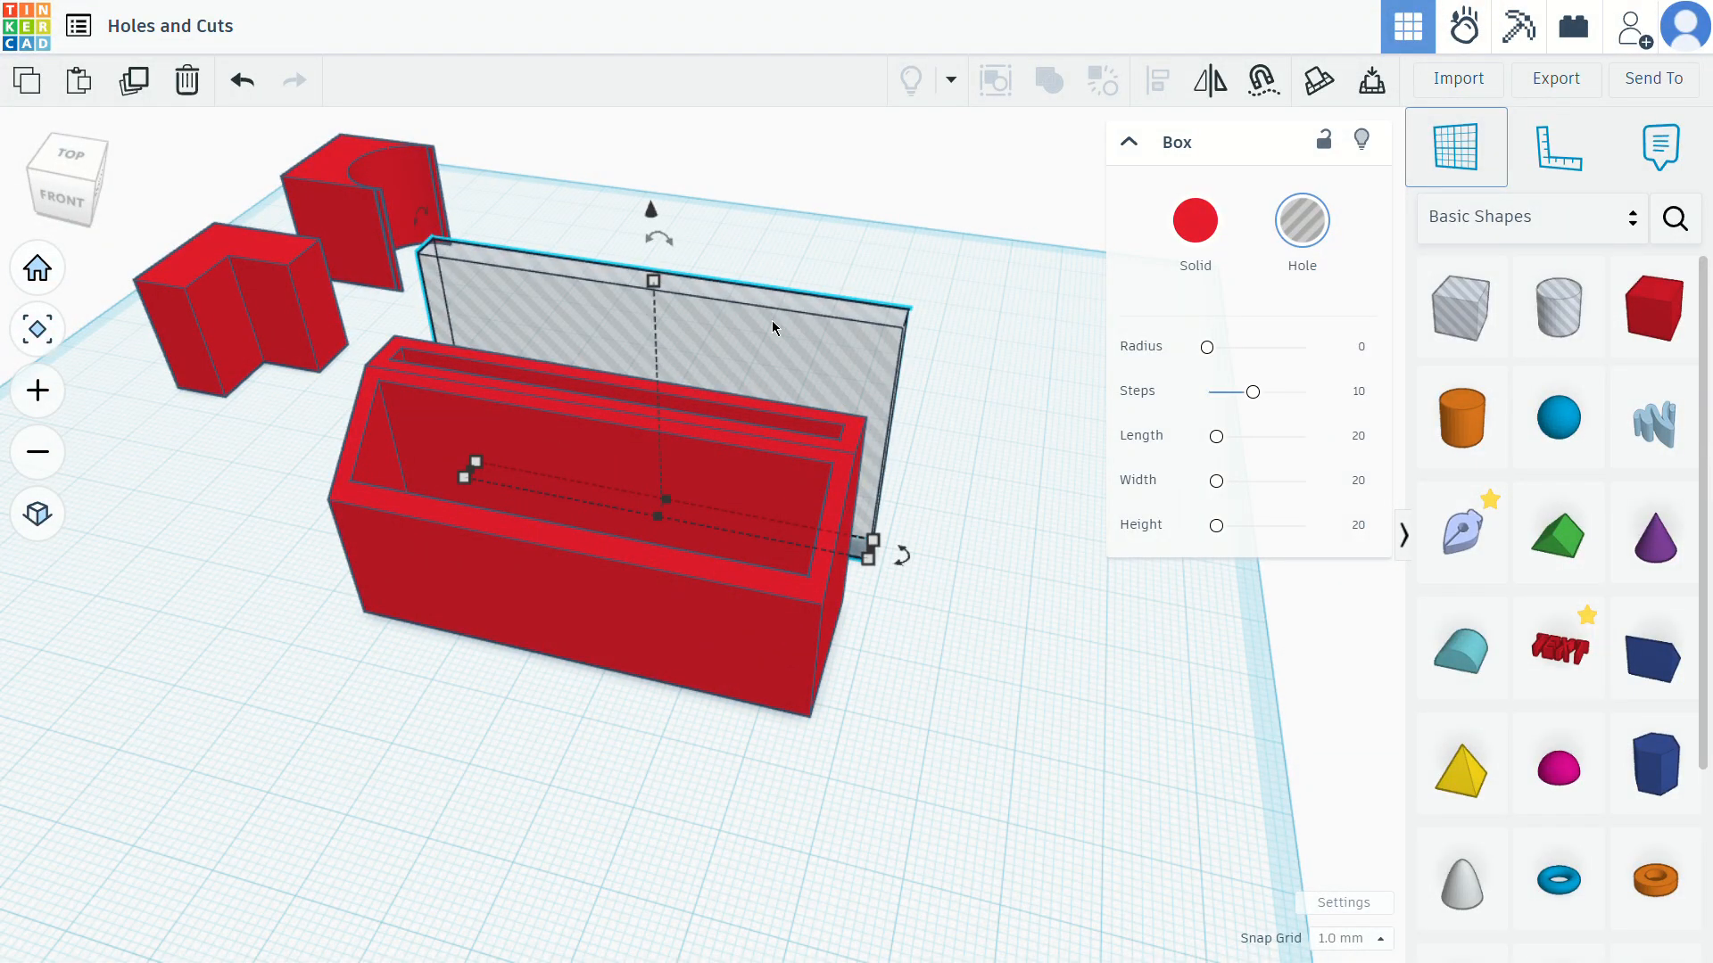
{"action": "key", "text": "Delete"}
Move the hollowed bar 79 mm toward the back of the workplane and 23 mm sideways toward the other cut blocks
{"action": "right_click_drag", "start_coordinate": [862, 444], "coordinate": [965, 555]}
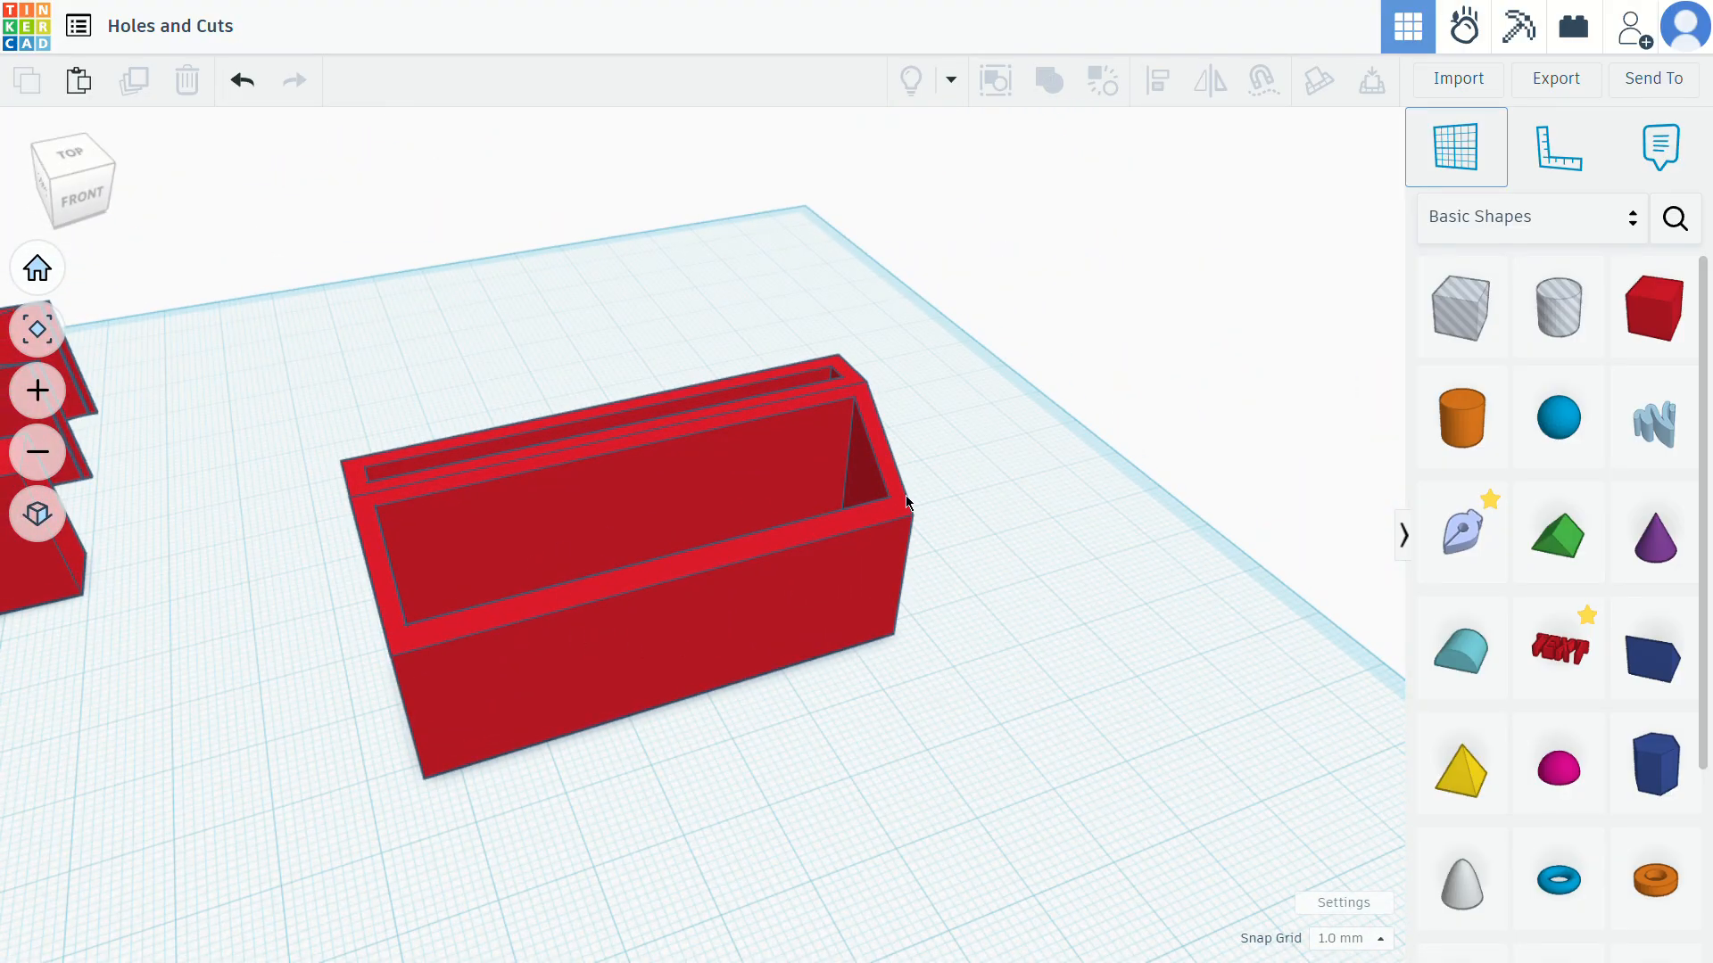
{"action": "right_click_drag", "start_coordinate": [907, 502], "coordinate": [346, 381]}
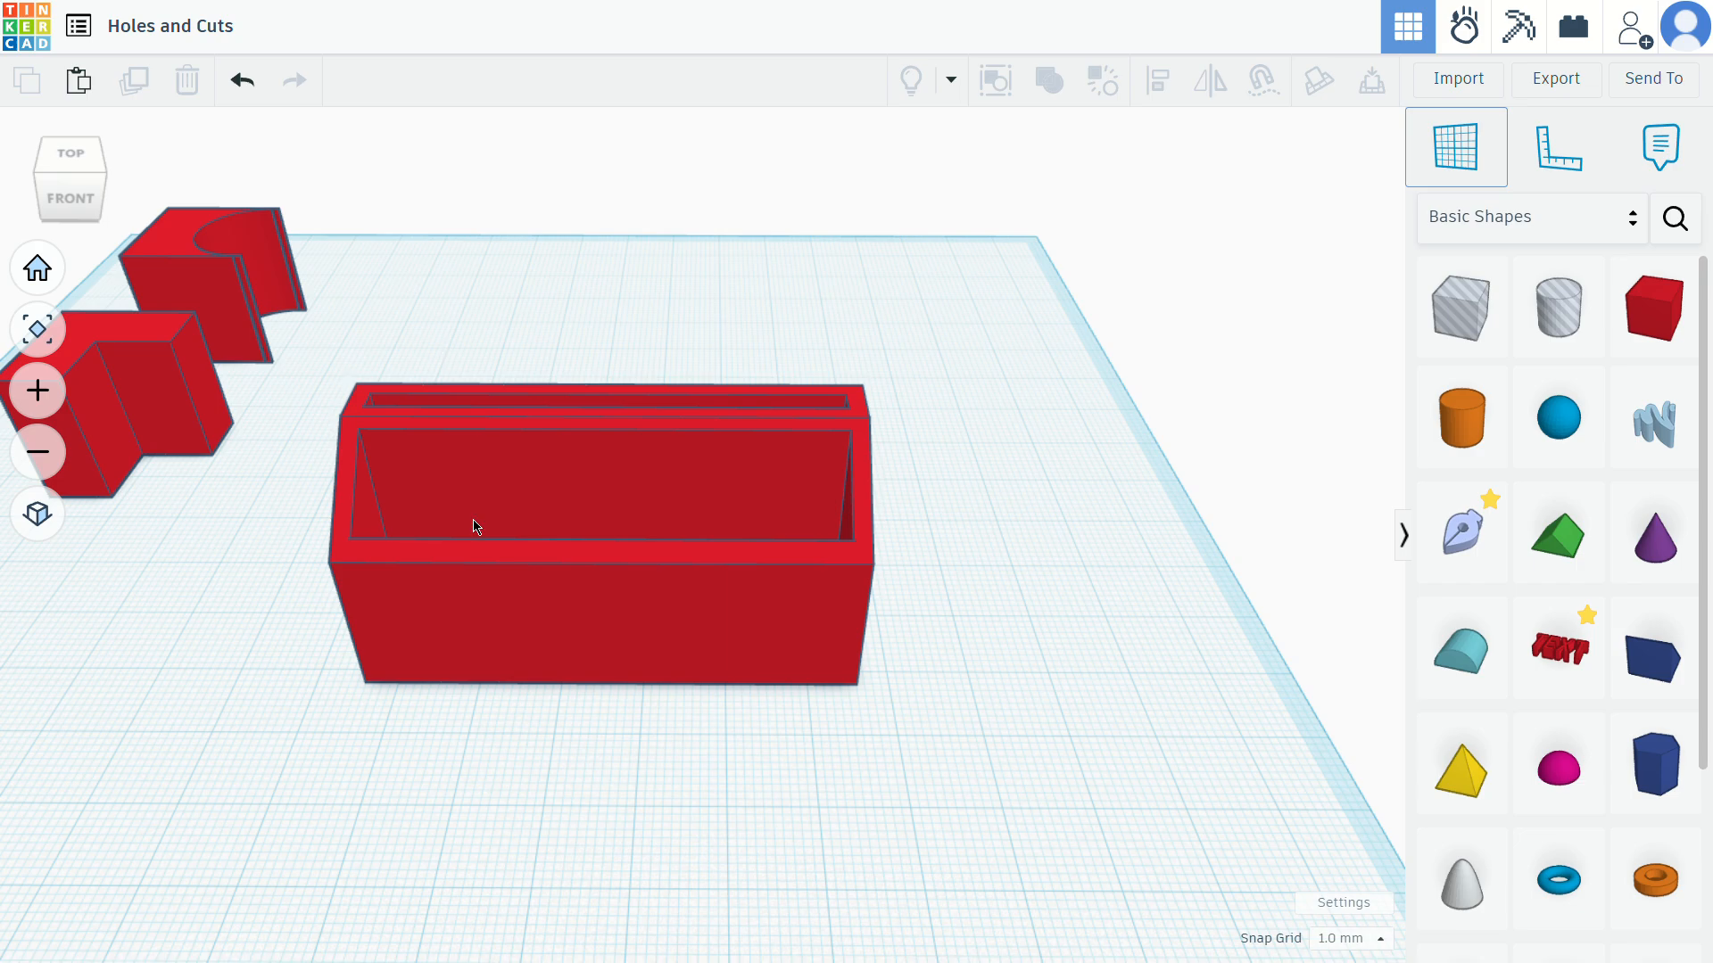
{"action": "middle_click_drag", "start_coordinate": [735, 514], "coordinate": [662, 508]}
{"action": "left_click_drag", "start_coordinate": [662, 508], "coordinate": [502, 258]}
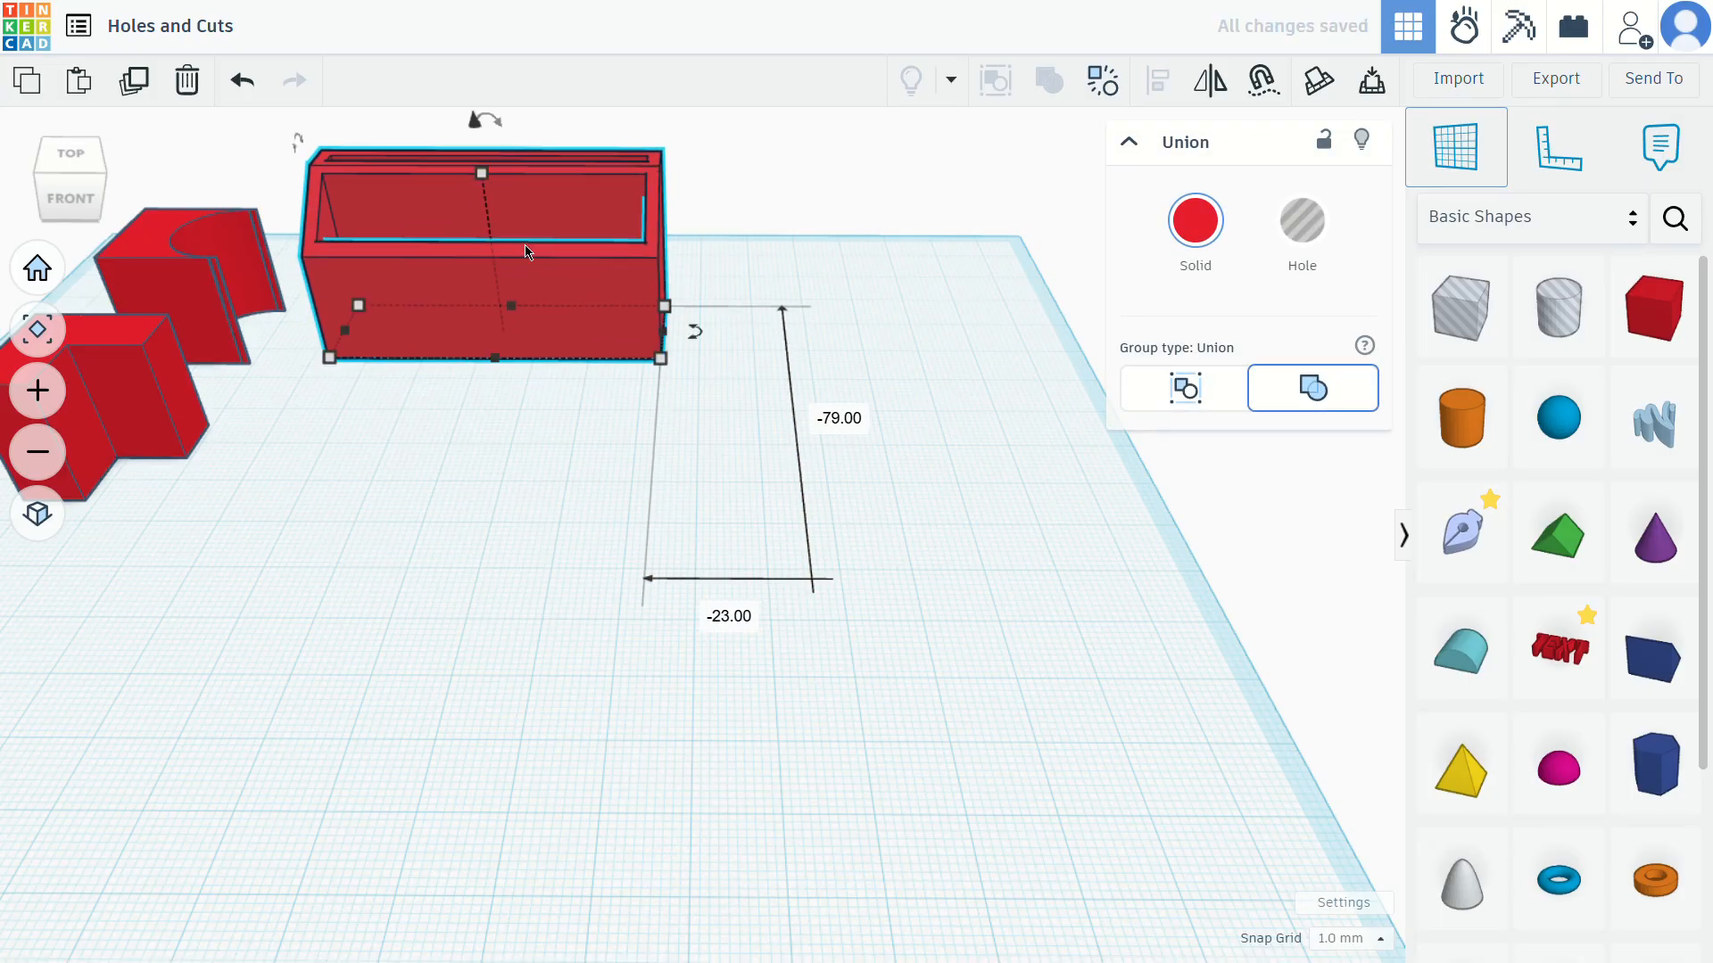
{"action": "left_click", "coordinate": [1367, 653]}
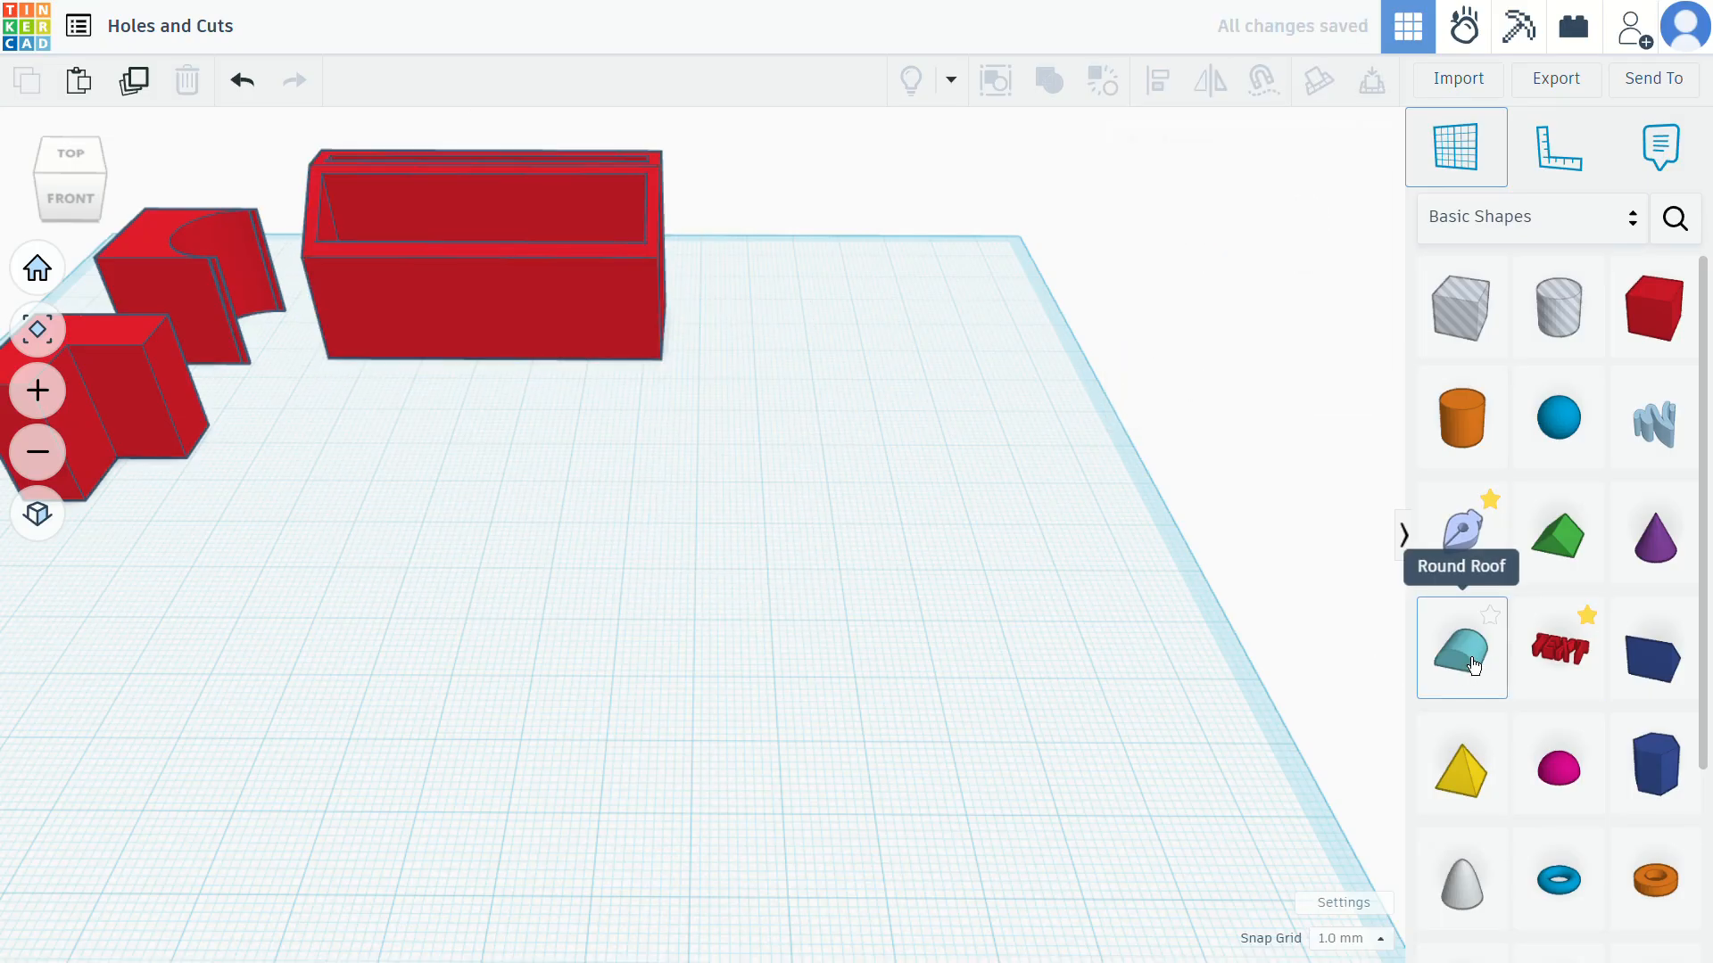
Place a round roof and a cylinder next to each other in front of the hollowed bar
{"action": "left_click", "coordinate": [1473, 665]}
{"action": "left_click", "coordinate": [419, 593]}
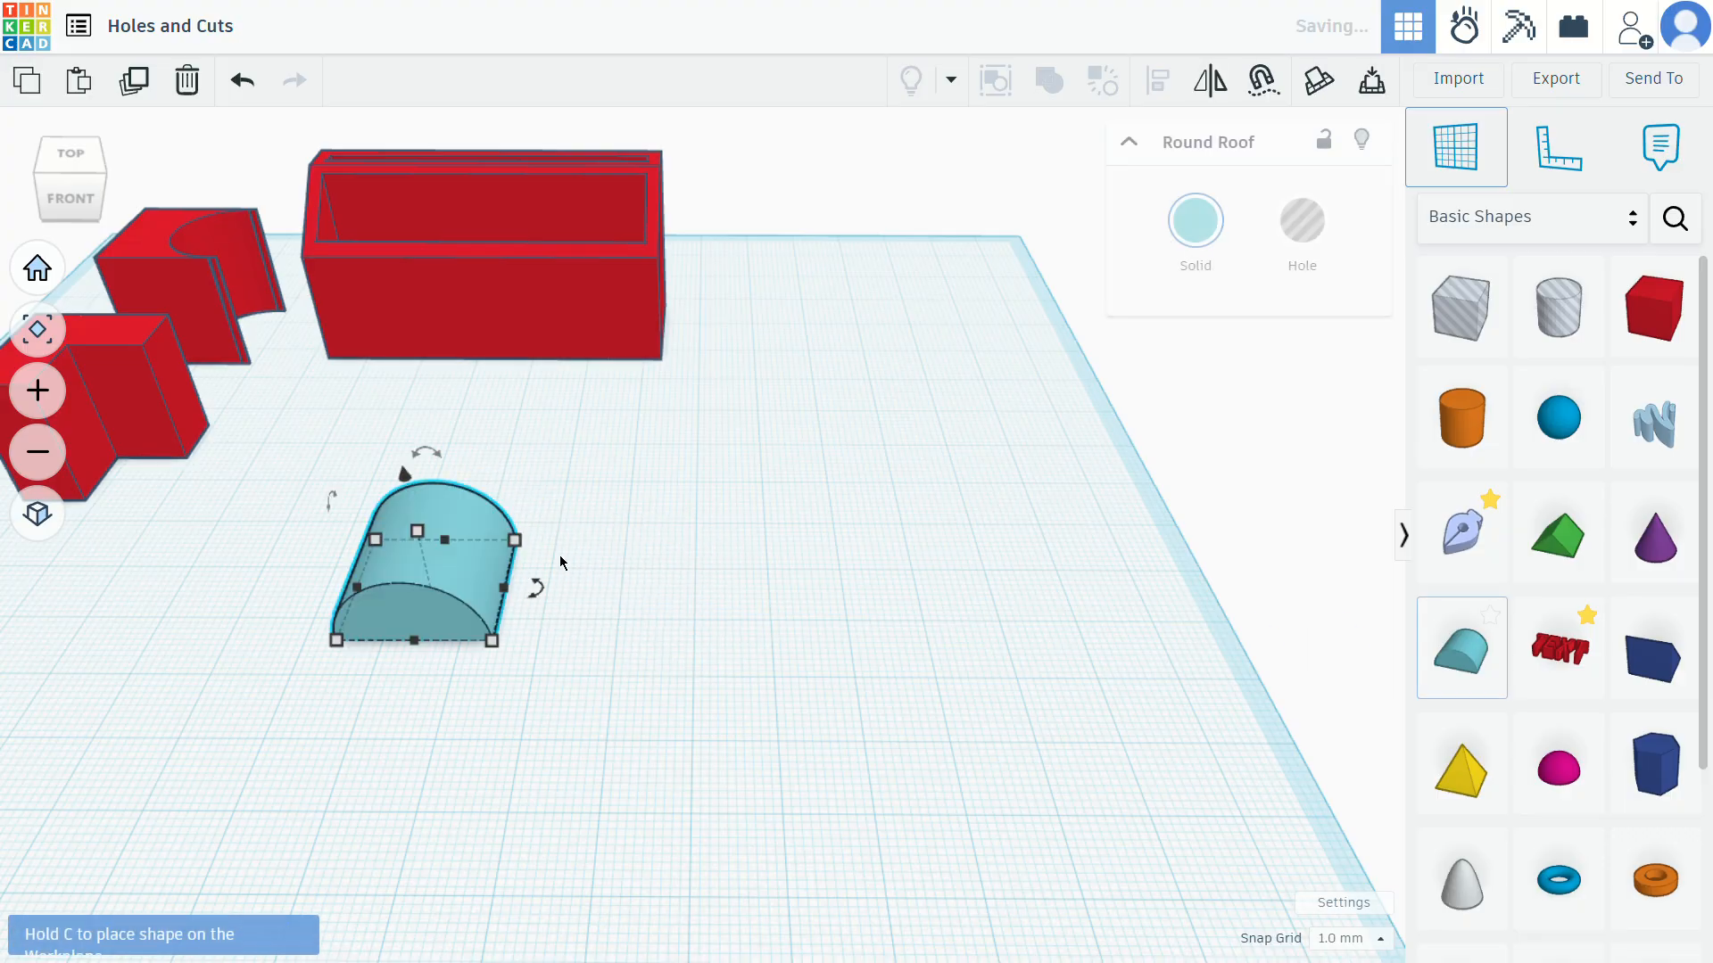
{"action": "left_click", "coordinate": [1467, 431]}
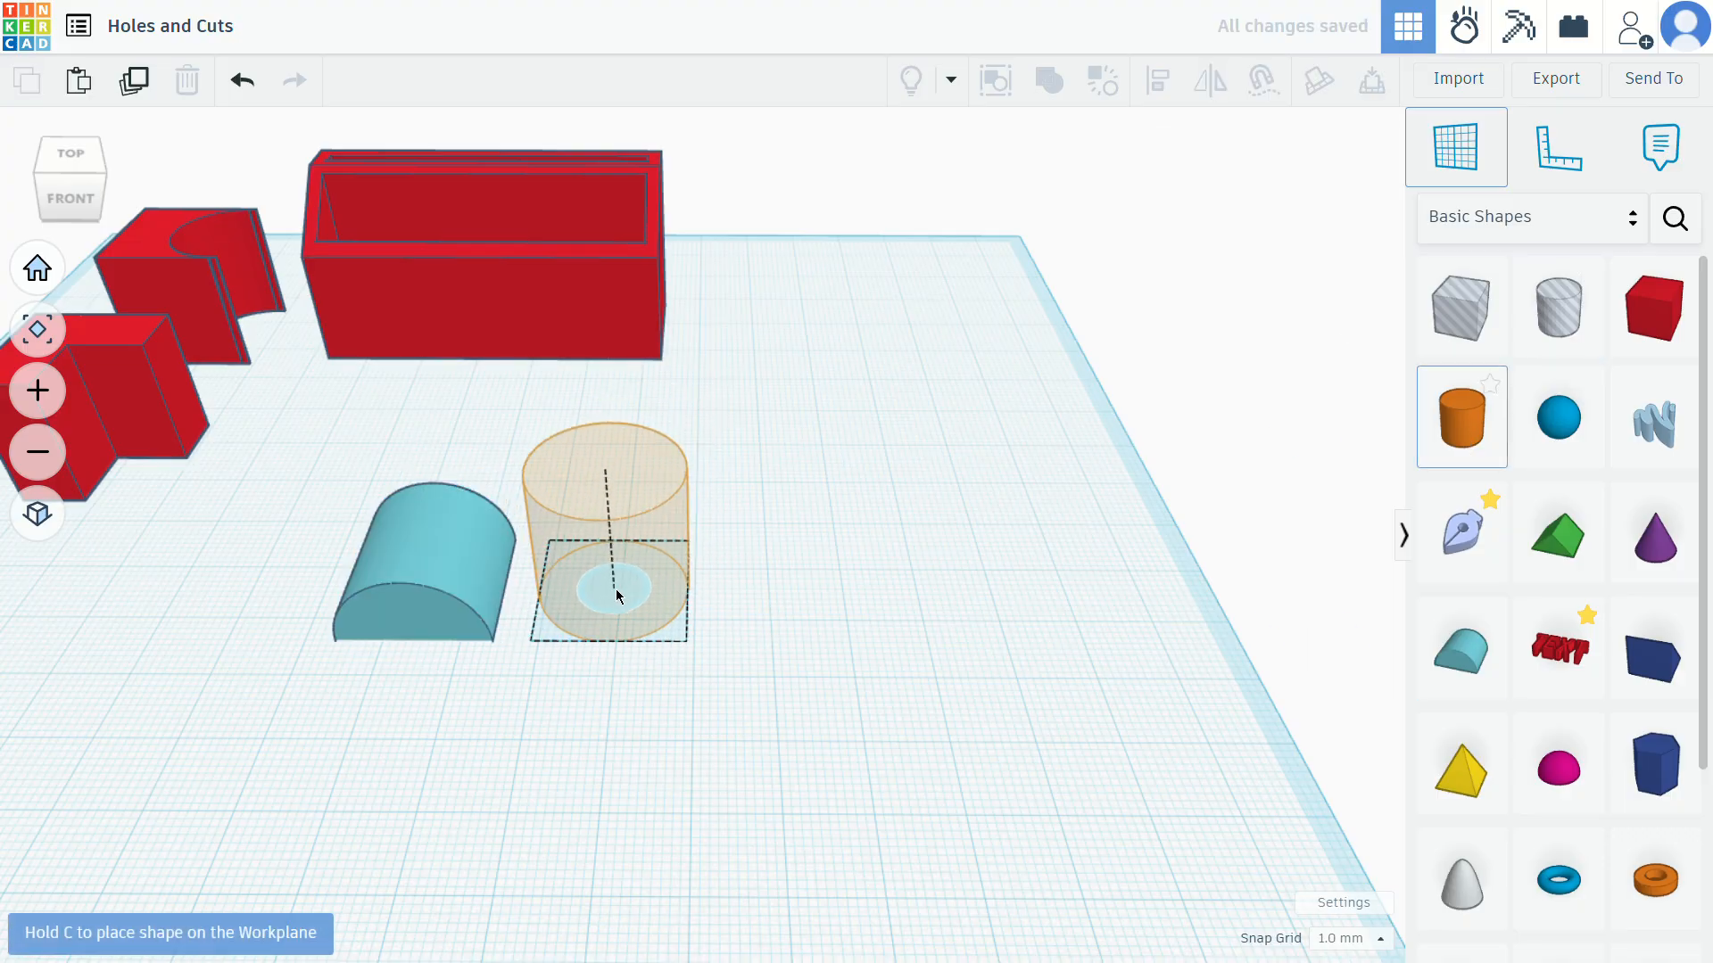
{"action": "left_click", "coordinate": [565, 575]}
Turn the round roof into a hole and position it so it overlaps the base of the cylinder
{"action": "right_click_drag", "start_coordinate": [525, 558], "coordinate": [553, 647]}
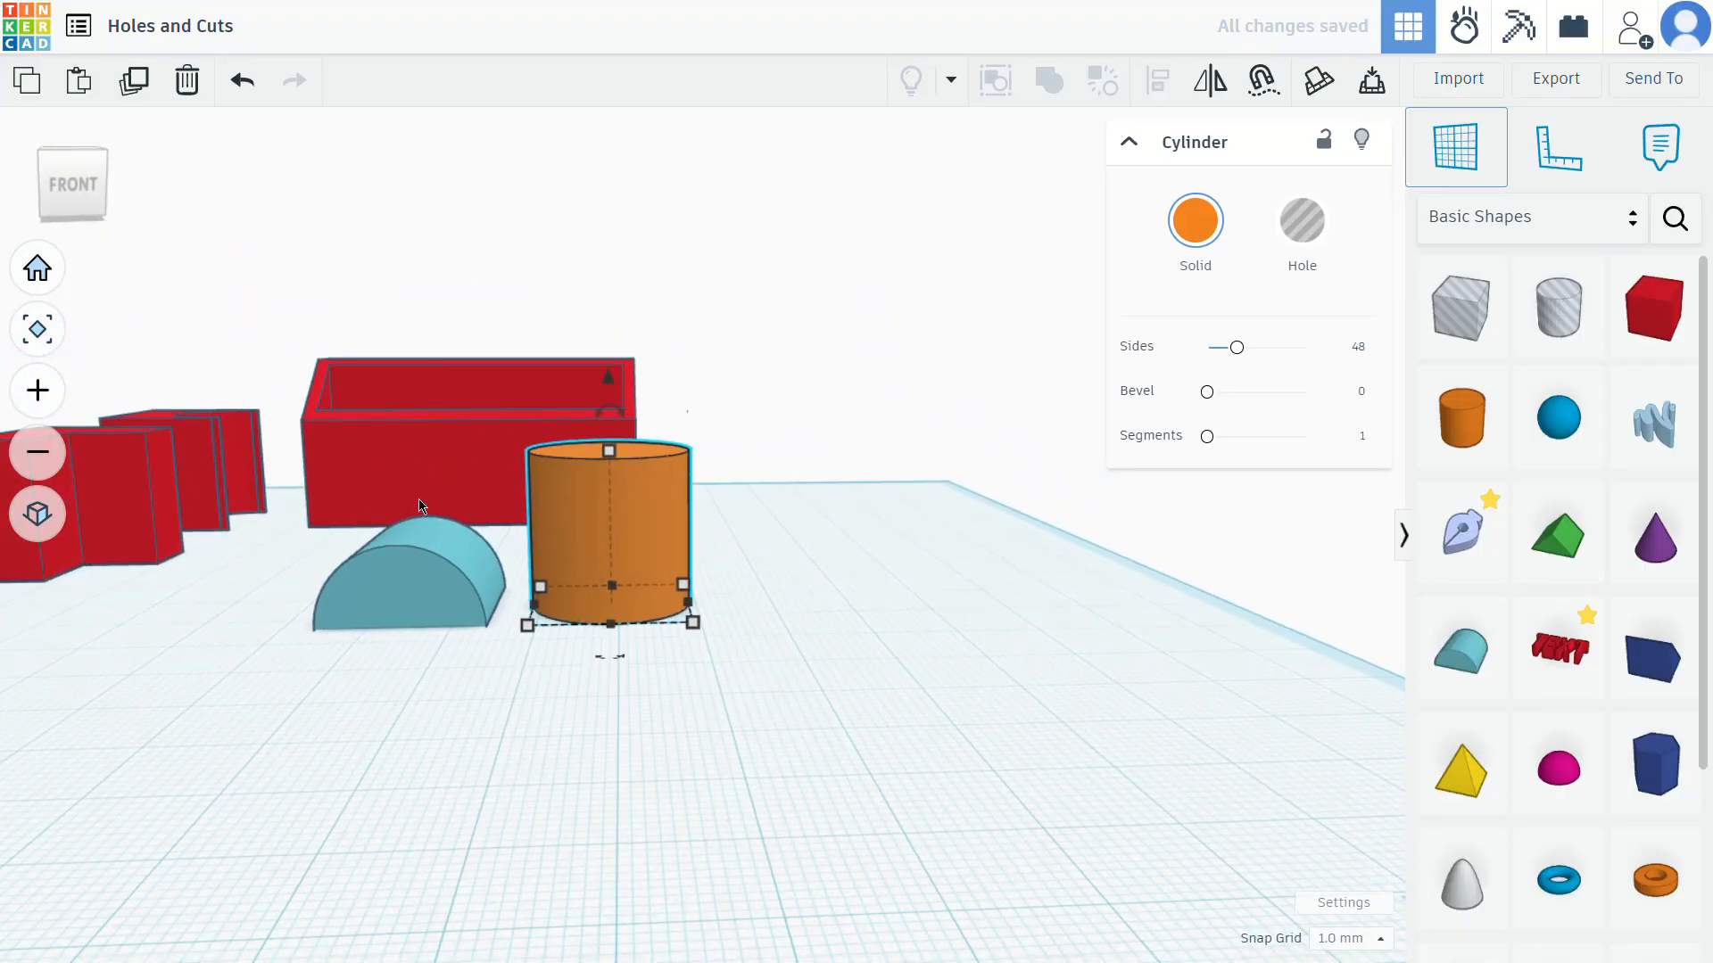
{"action": "left_click", "coordinate": [418, 582]}
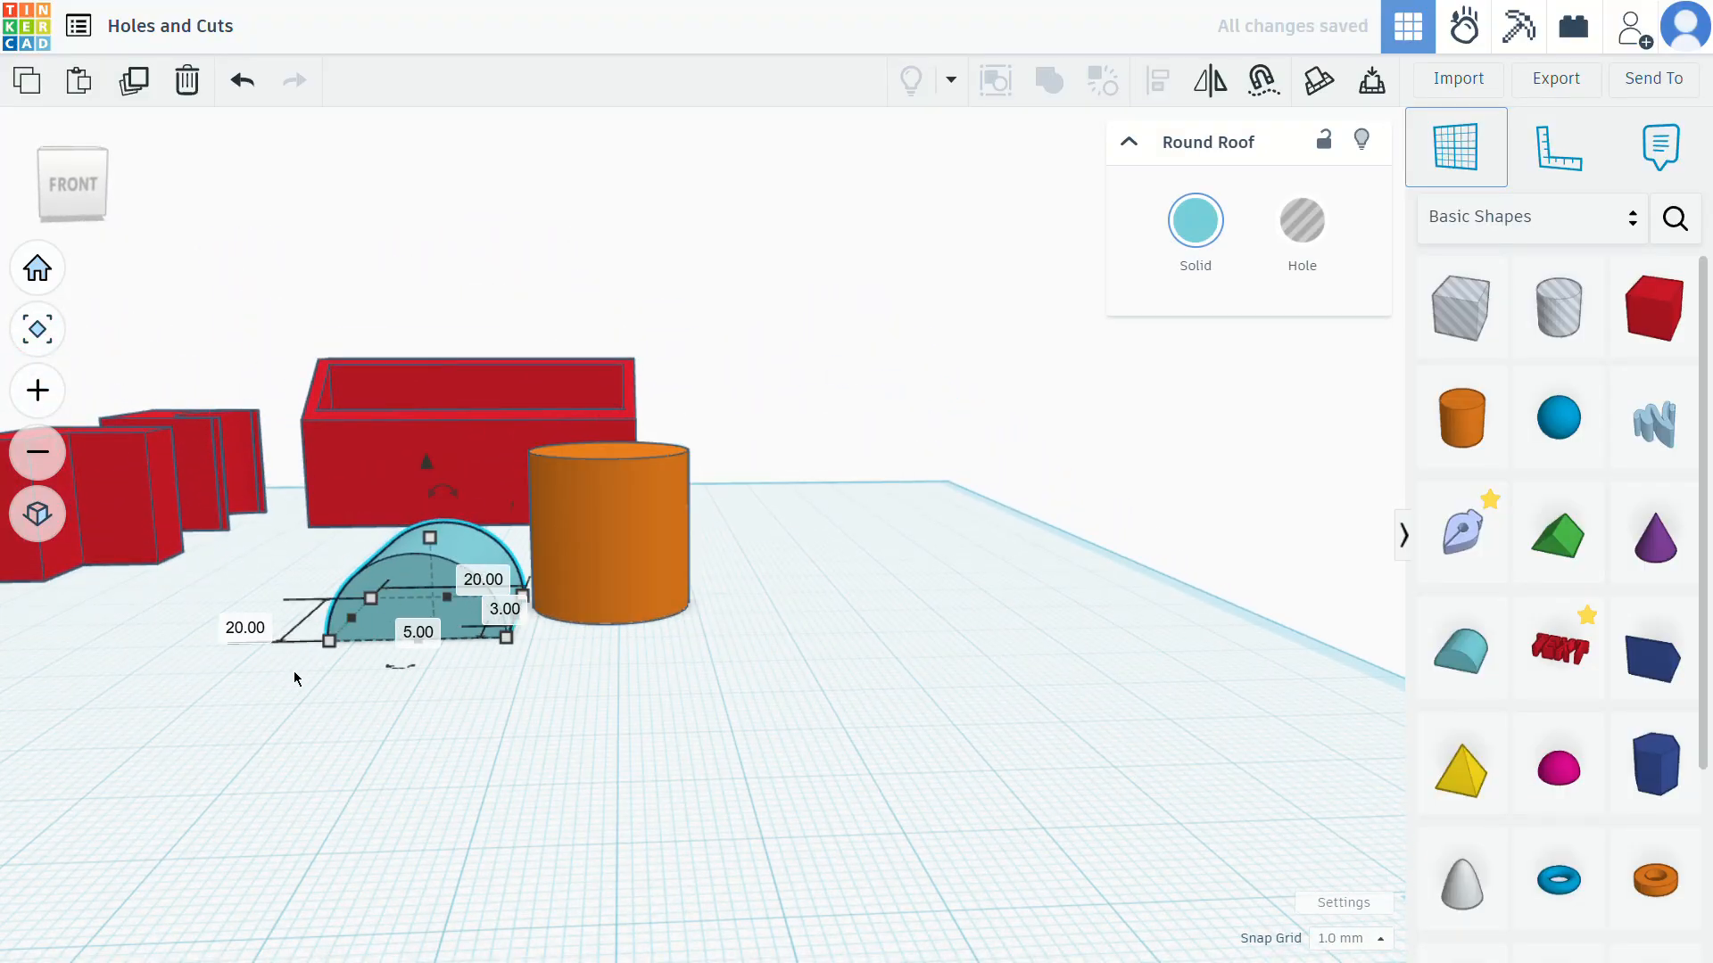
{"action": "left_click", "coordinate": [1305, 225]}
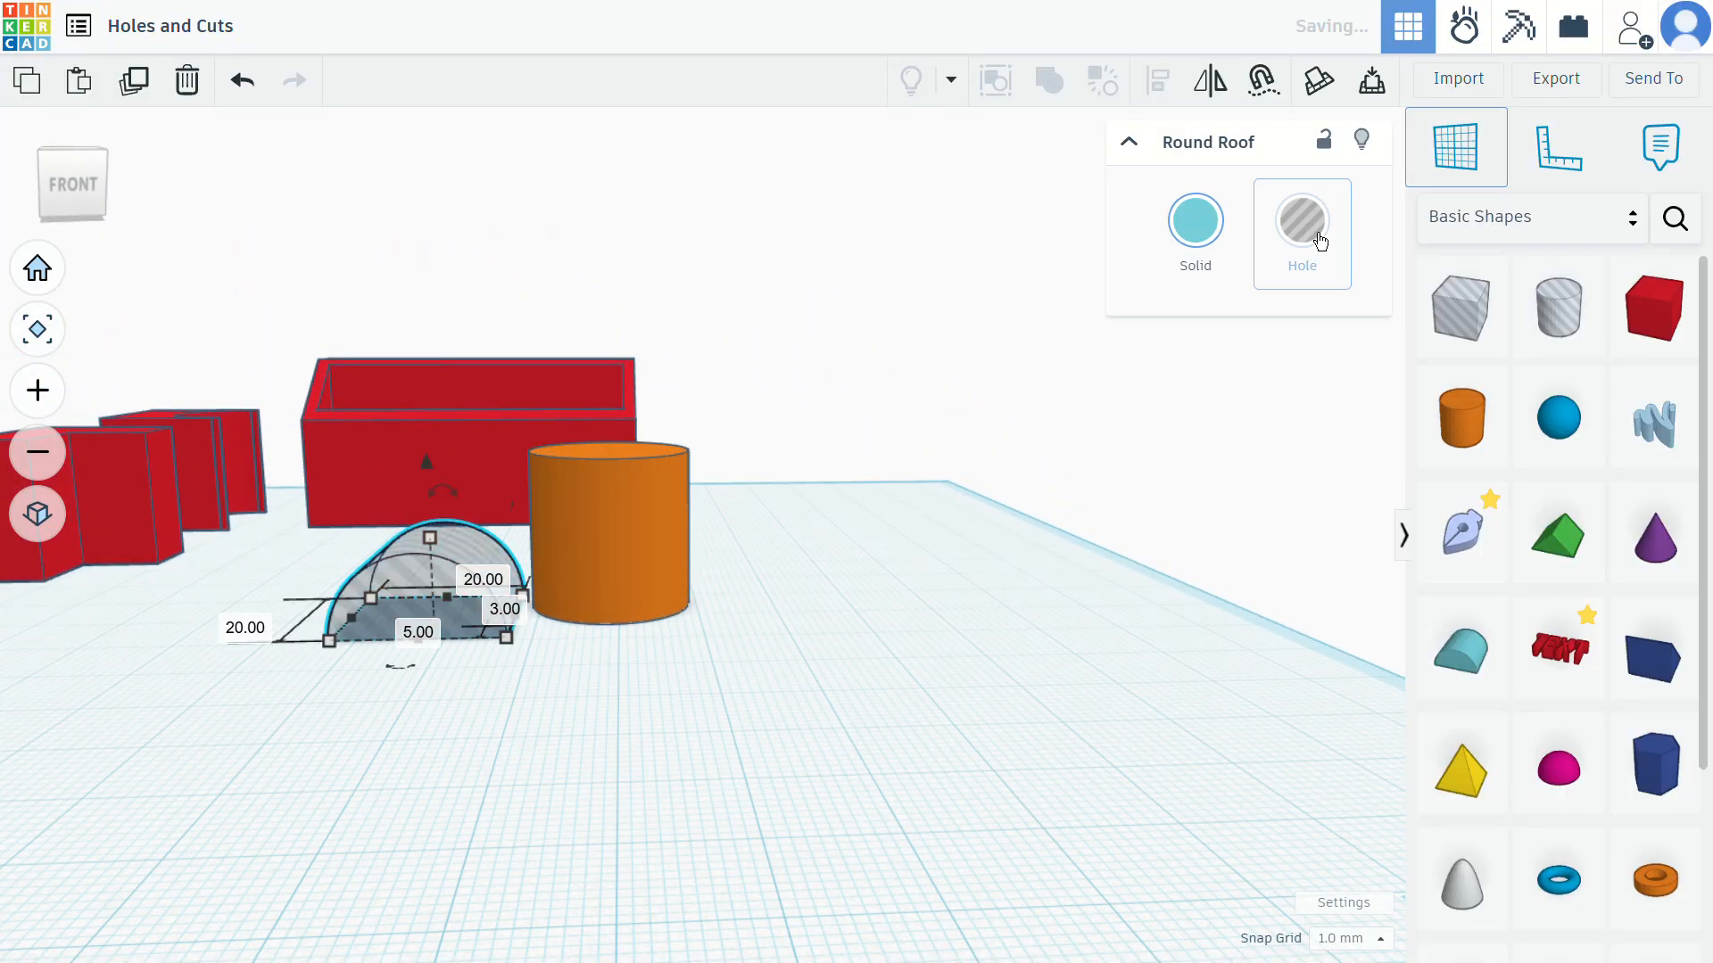
{"action": "left_click_drag", "start_coordinate": [425, 563], "coordinate": [571, 566]}
{"action": "right_click_drag", "start_coordinate": [990, 604], "coordinate": [681, 619]}
{"action": "left_click", "coordinate": [634, 462]}
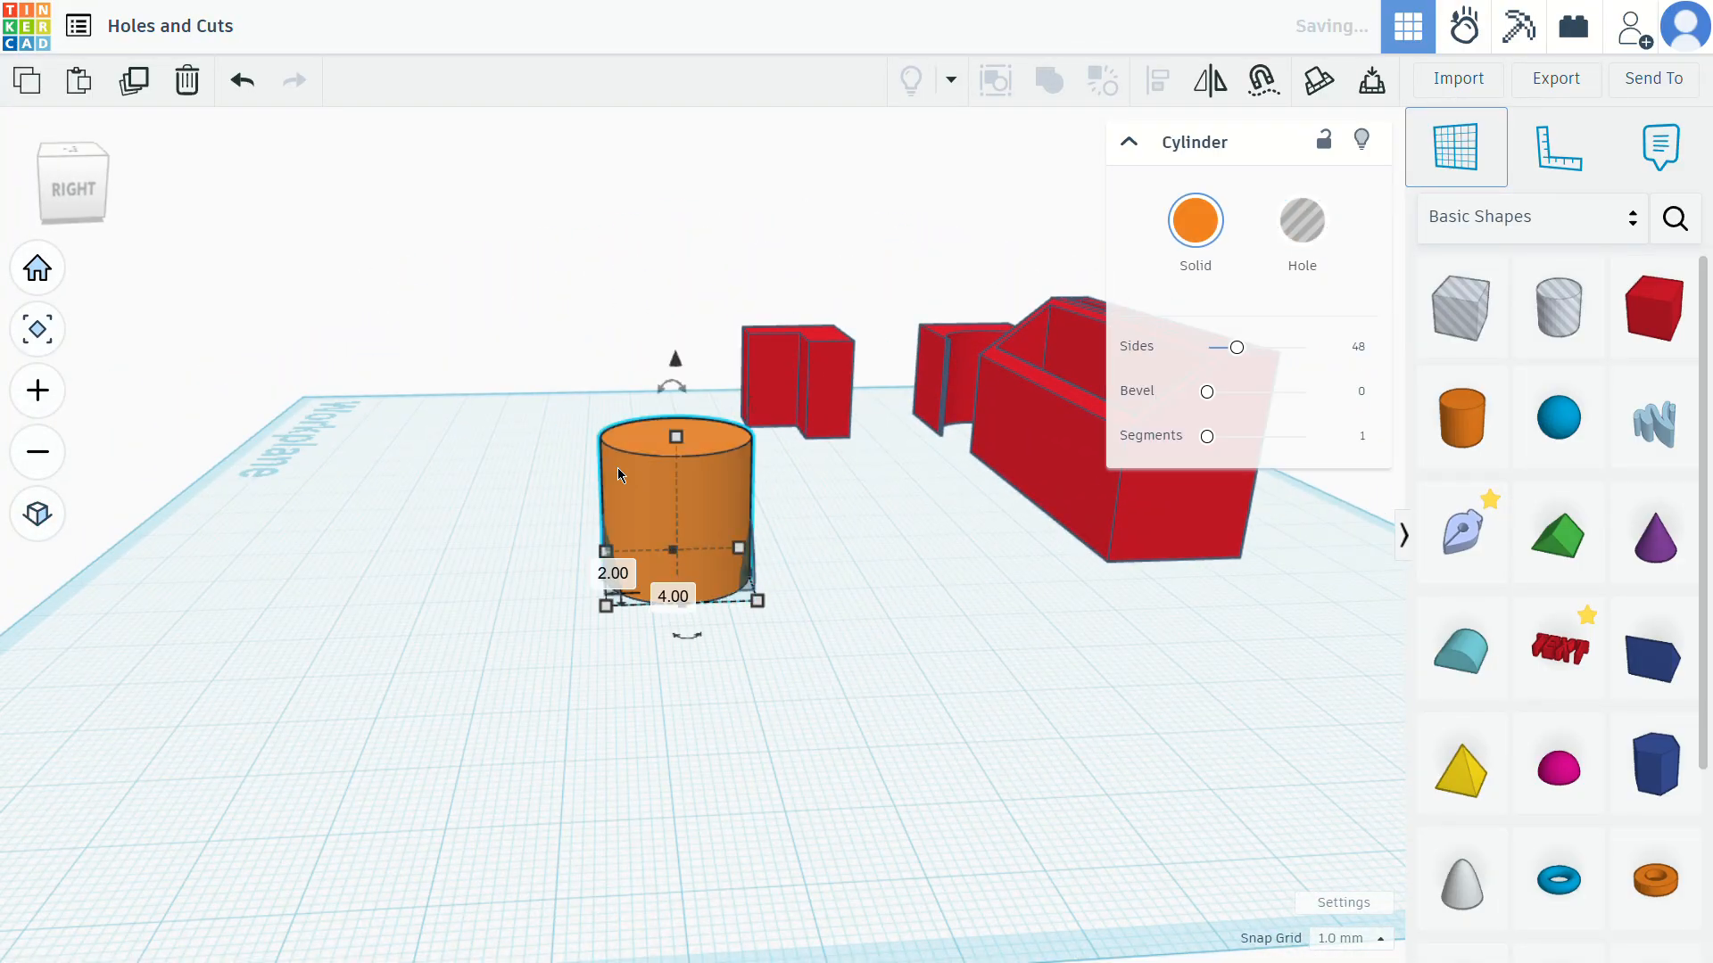
{"action": "right_click_drag", "start_coordinate": [582, 732], "coordinate": [745, 697]}
Group the cylinder with the round roof hole to cut an arch through its base, and inspect the cut
{"action": "left_click_drag", "start_coordinate": [500, 514], "coordinate": [718, 617]}
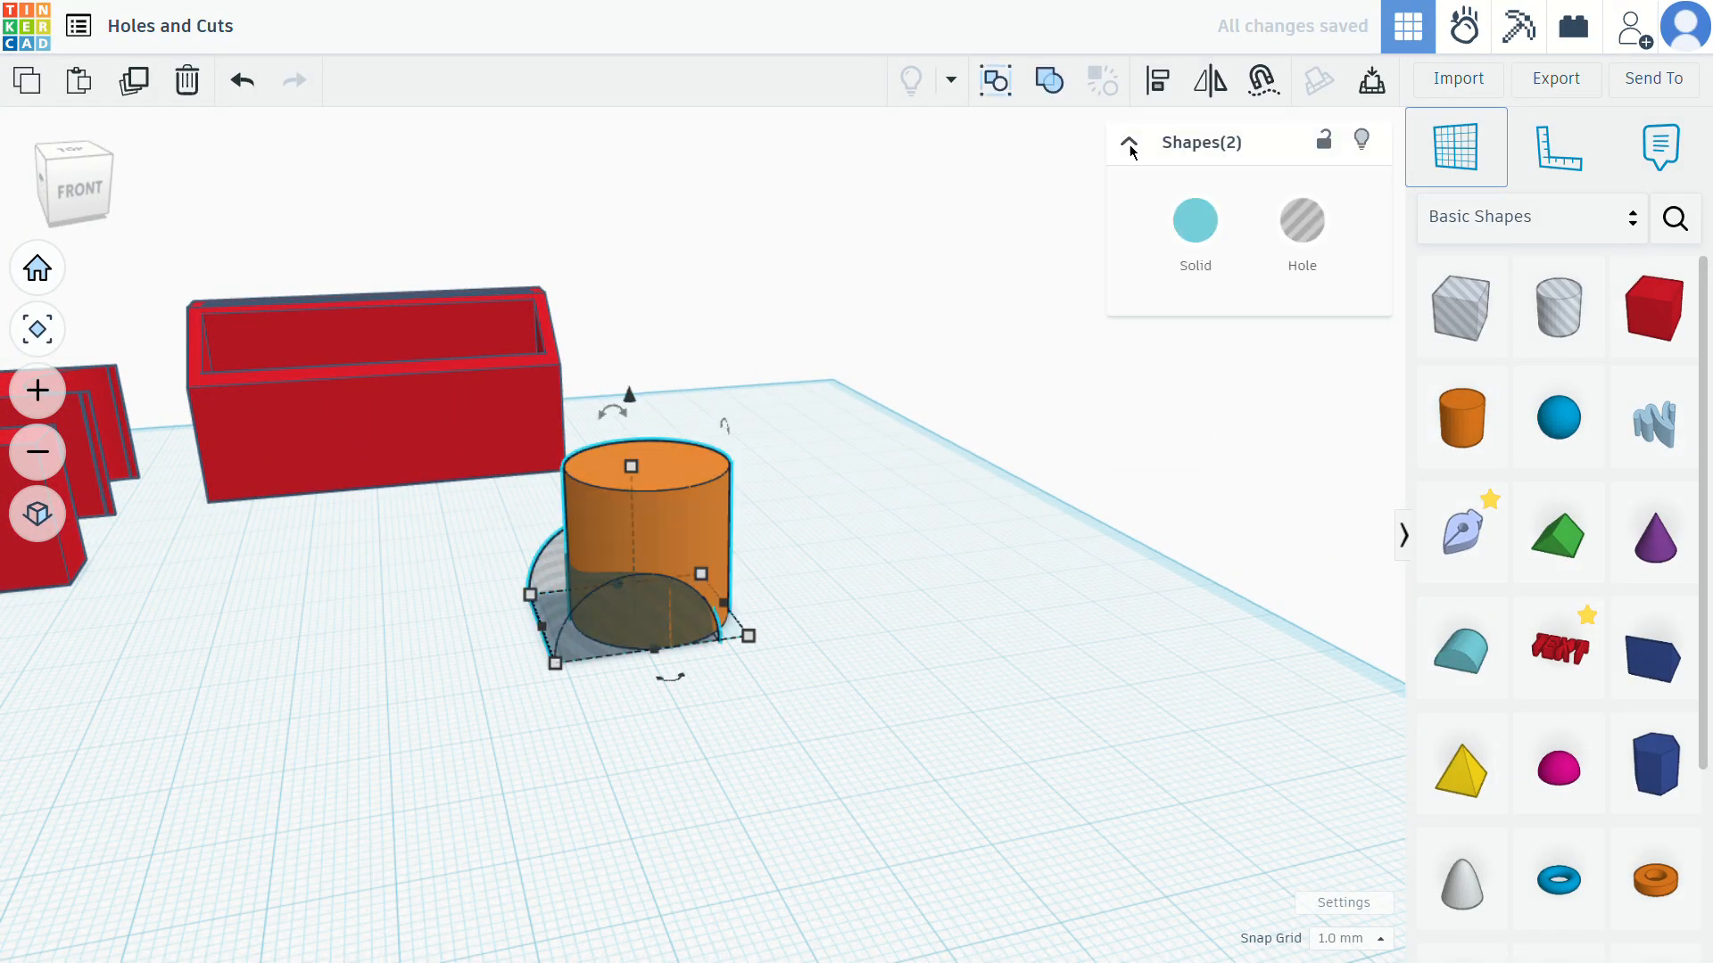
{"action": "left_click", "coordinate": [1057, 98]}
{"action": "scroll", "coordinate": [678, 694], "scroll_direction": "up", "scroll_amount": 6}
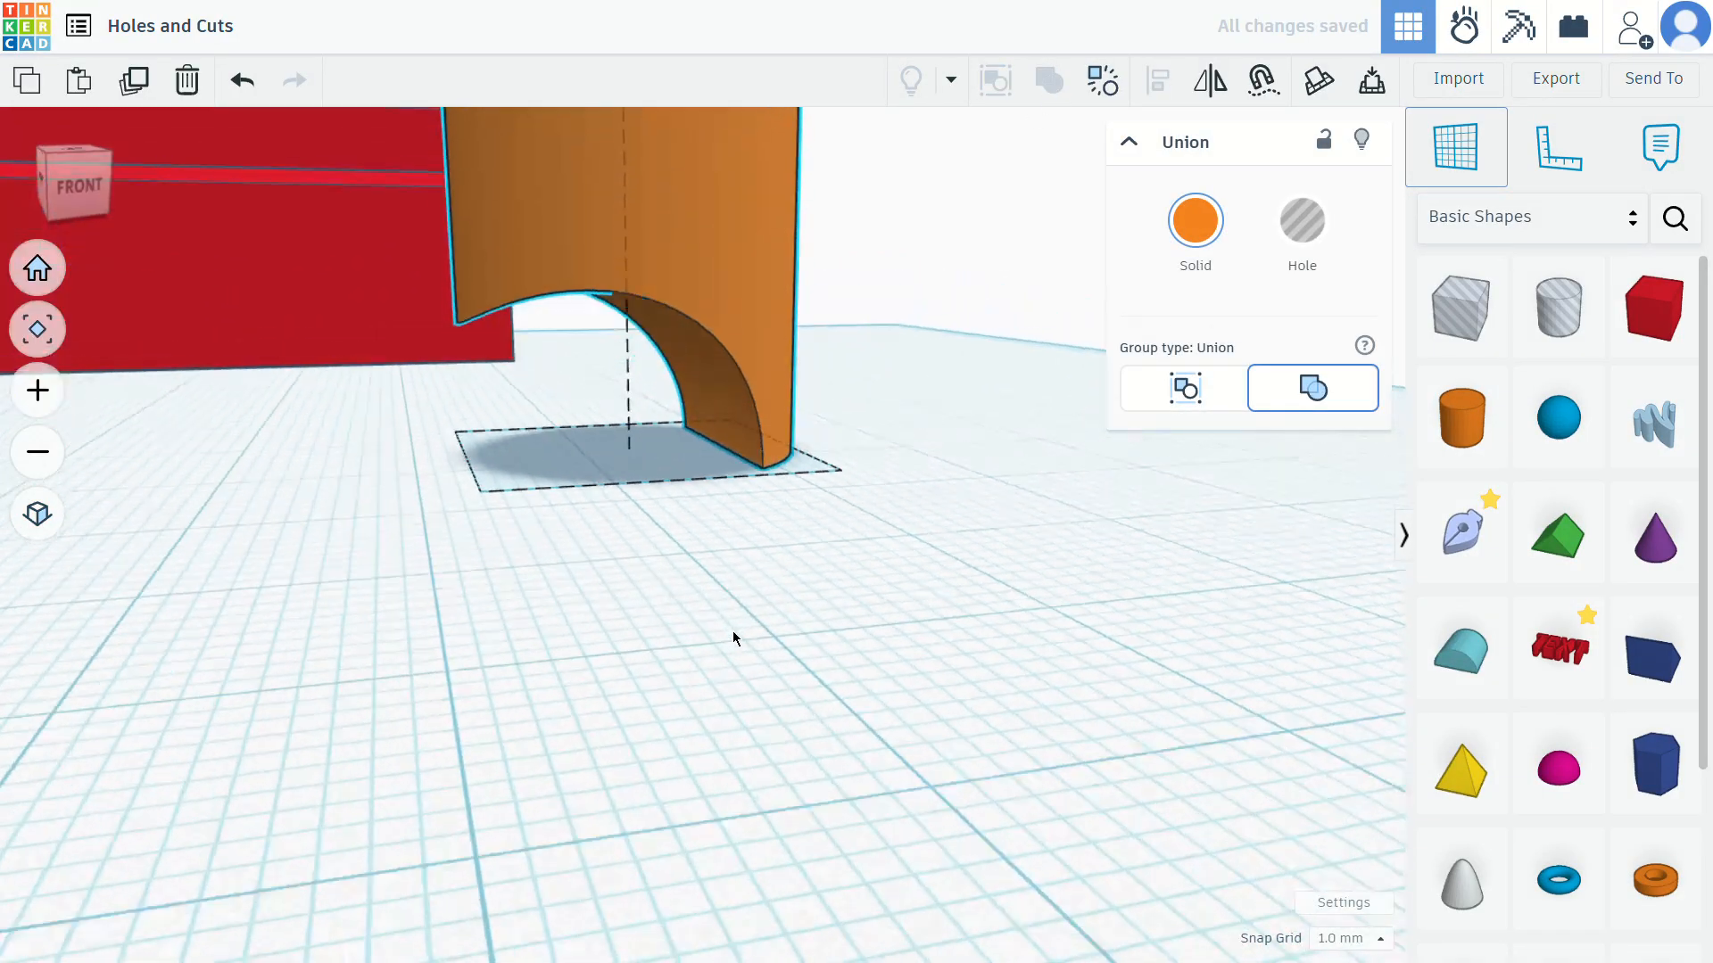
{"action": "scroll", "coordinate": [713, 647], "scroll_direction": "down", "scroll_amount": 4}
{"action": "scroll", "coordinate": [749, 660], "scroll_direction": "up", "scroll_amount": 4}
{"action": "right_click_drag", "start_coordinate": [773, 646], "coordinate": [533, 297]}
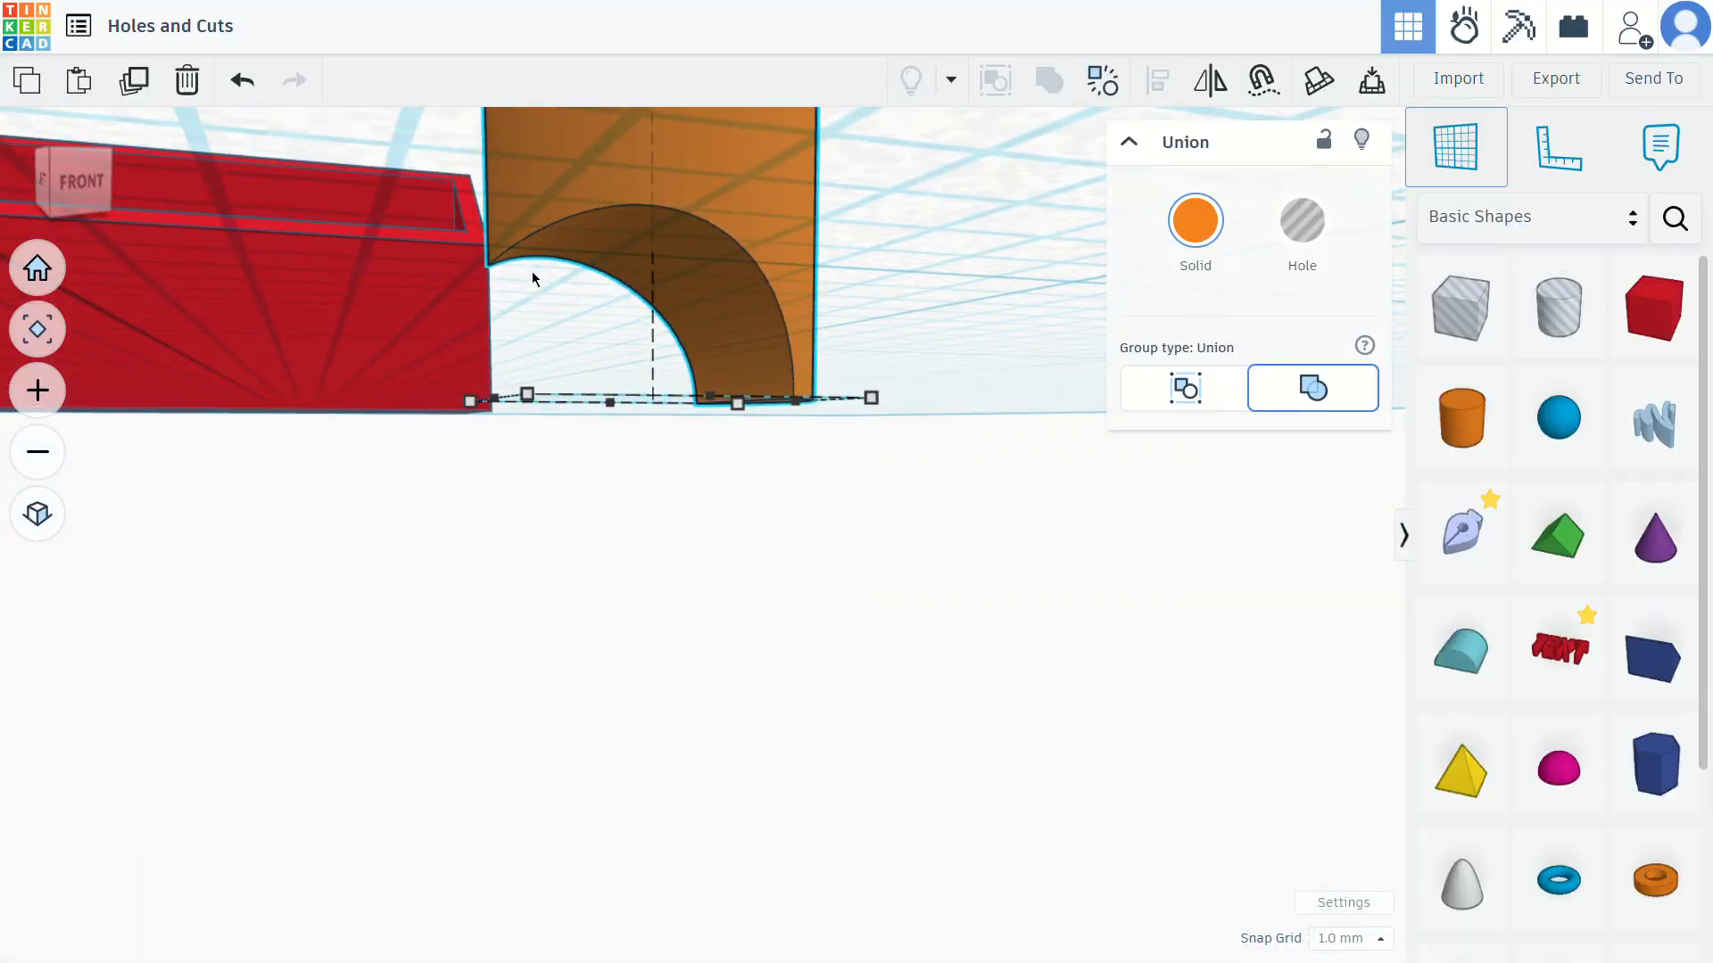
{"action": "right_click_drag", "start_coordinate": [580, 232], "coordinate": [653, 612]}
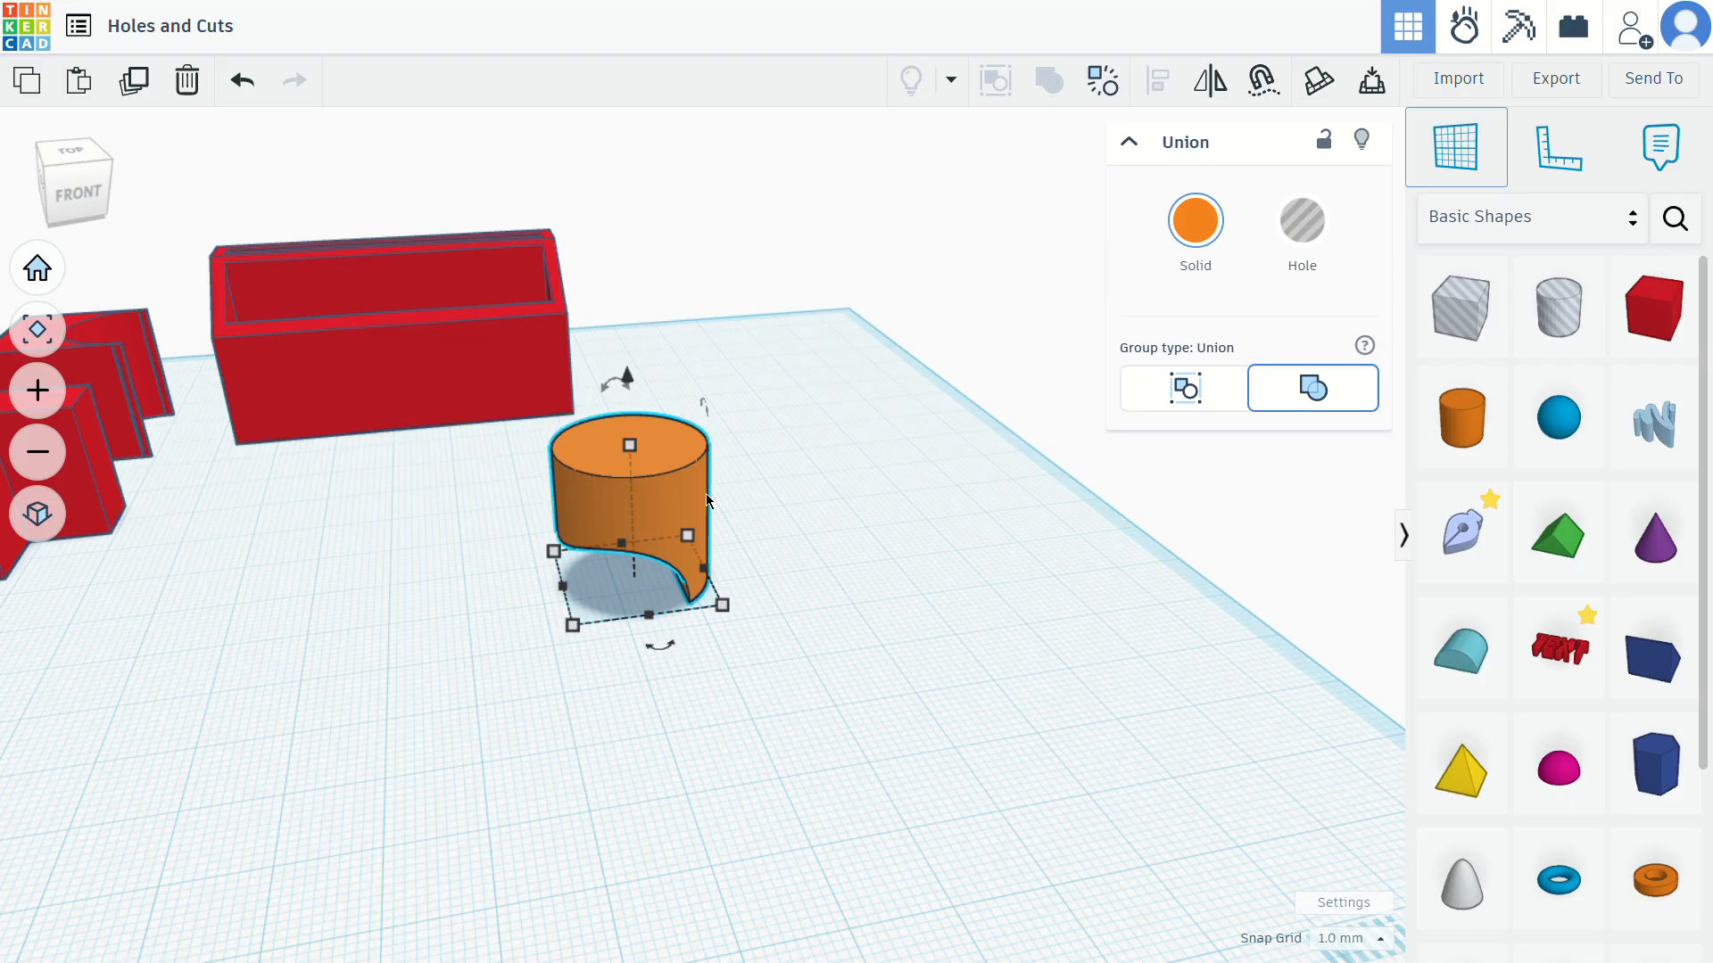
Add a sphere beside the cut cylinder, make it smaller, and move it next to the cylinder's base
{"action": "left_click", "coordinate": [1559, 418]}
{"action": "left_click", "coordinate": [803, 540]}
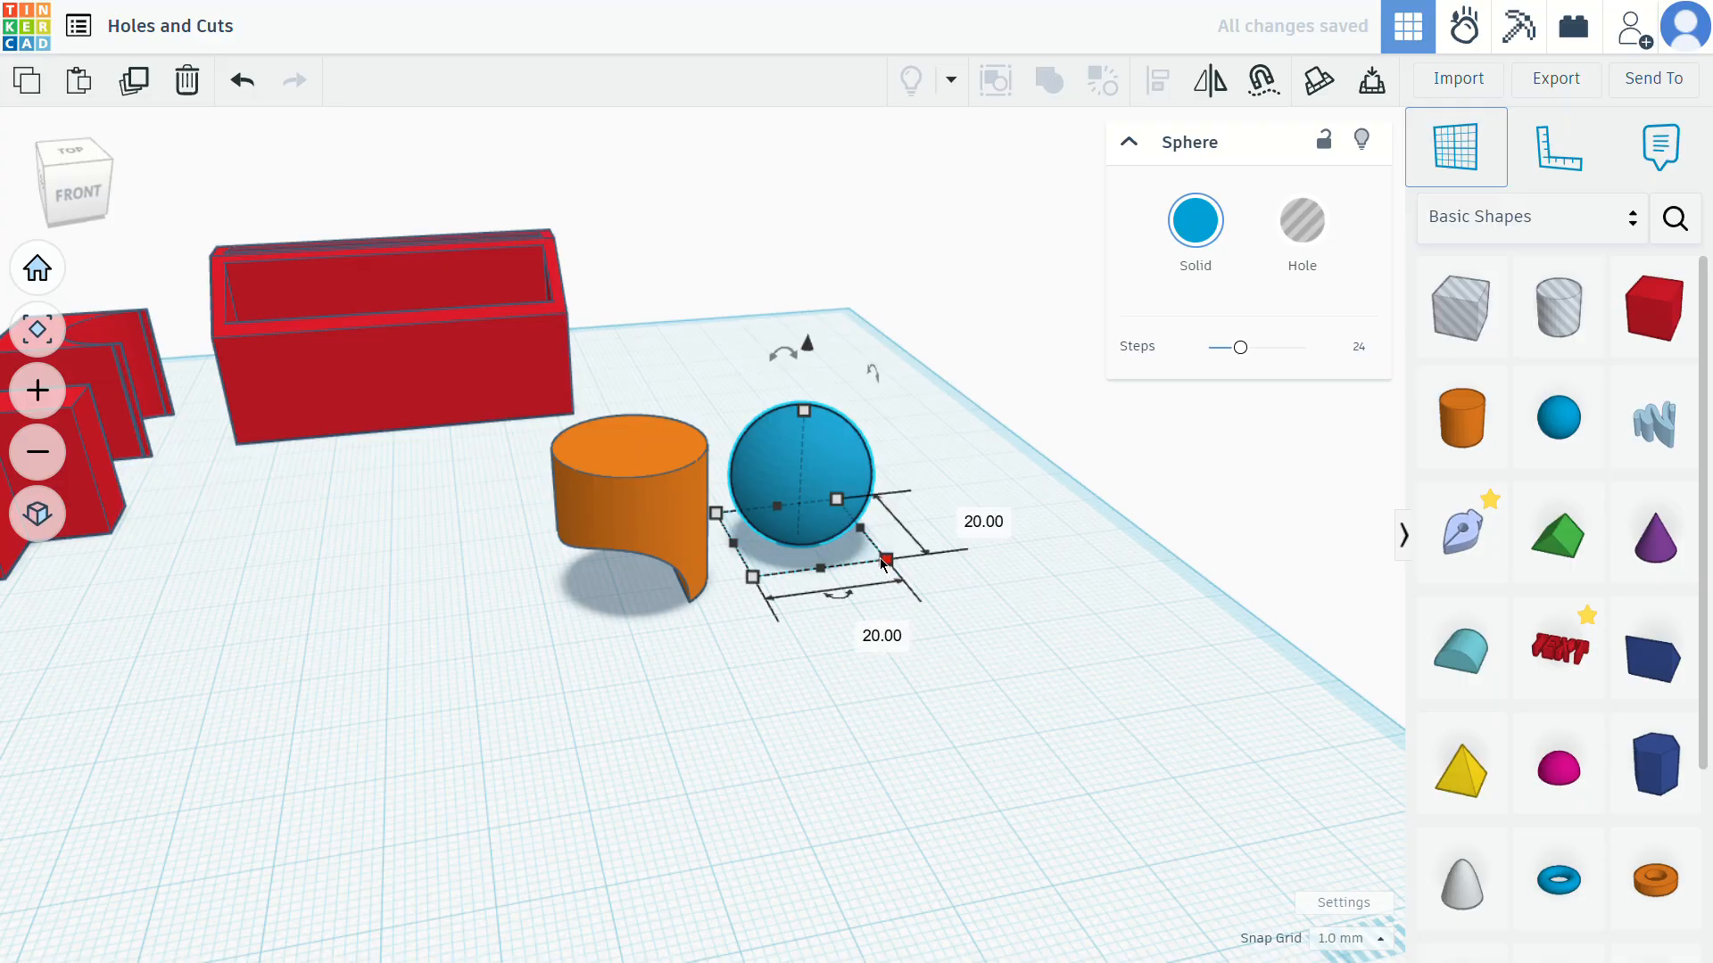
{"action": "left_click_drag", "start_coordinate": [834, 546], "coordinate": [785, 526]}
{"action": "scroll", "coordinate": [774, 519], "scroll_direction": "up", "scroll_amount": 5}
{"action": "right_click_drag", "start_coordinate": [1002, 608], "coordinate": [769, 657]}
{"action": "left_click_drag", "start_coordinate": [586, 517], "coordinate": [195, 599]}
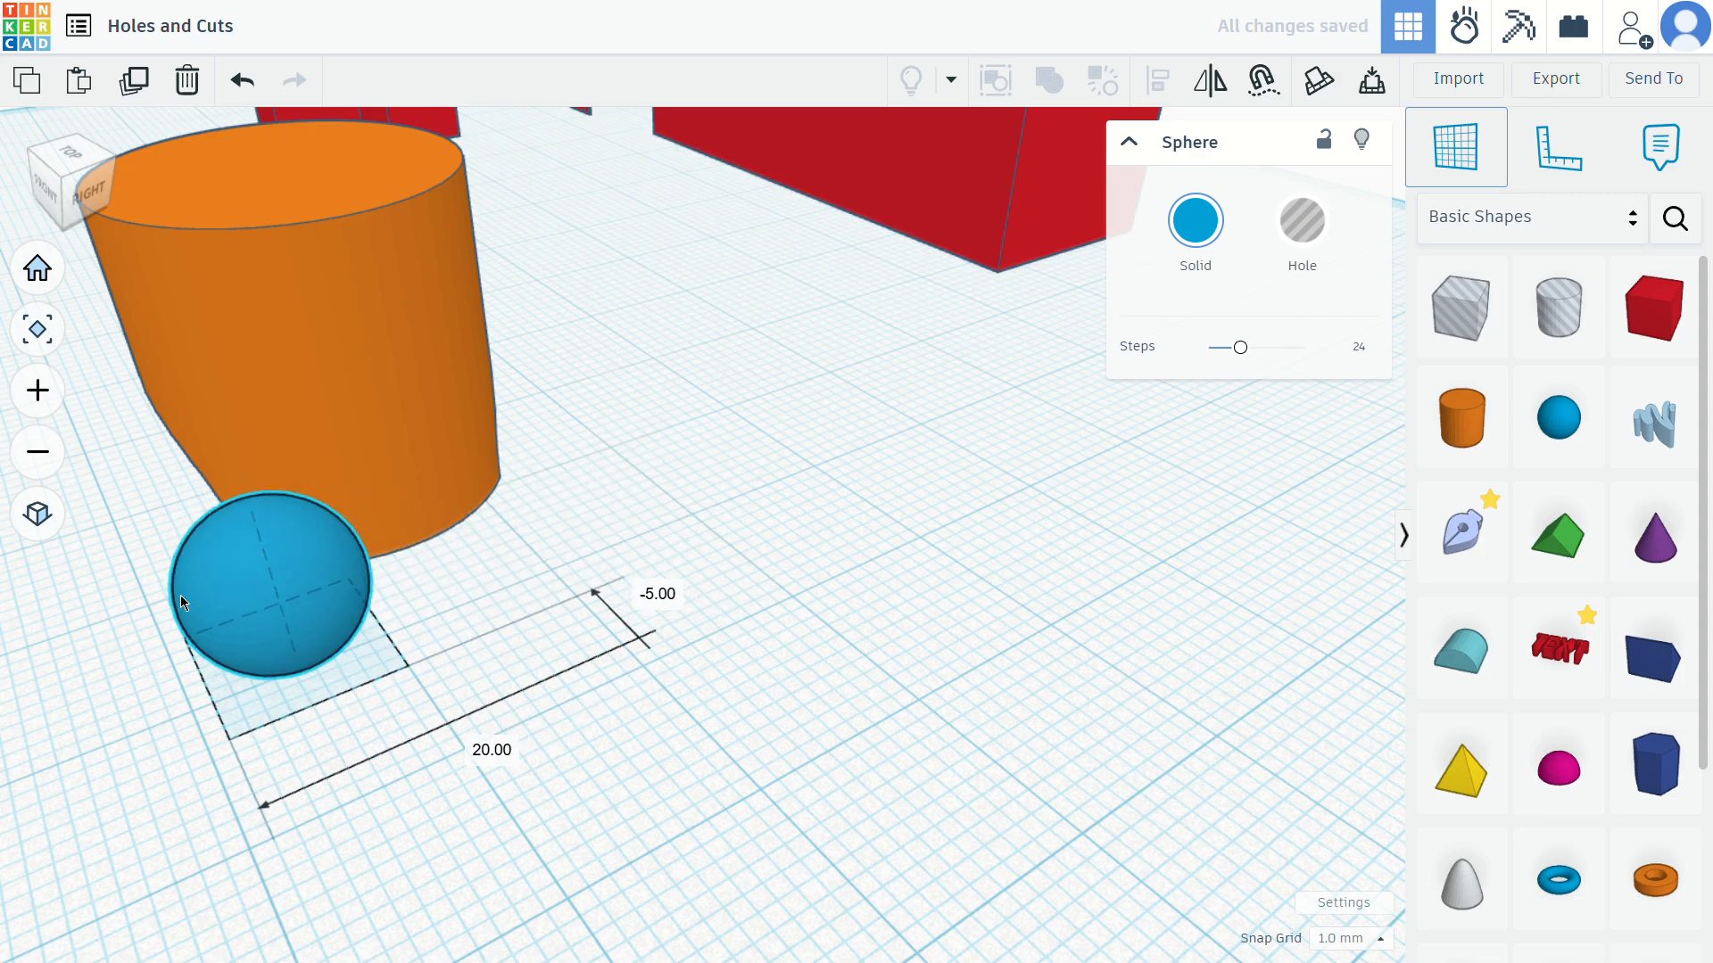
Shift the cut cylinder on the workplane, then raise the small sphere and set it into the cylinder's top rim
{"action": "left_click", "coordinate": [227, 419]}
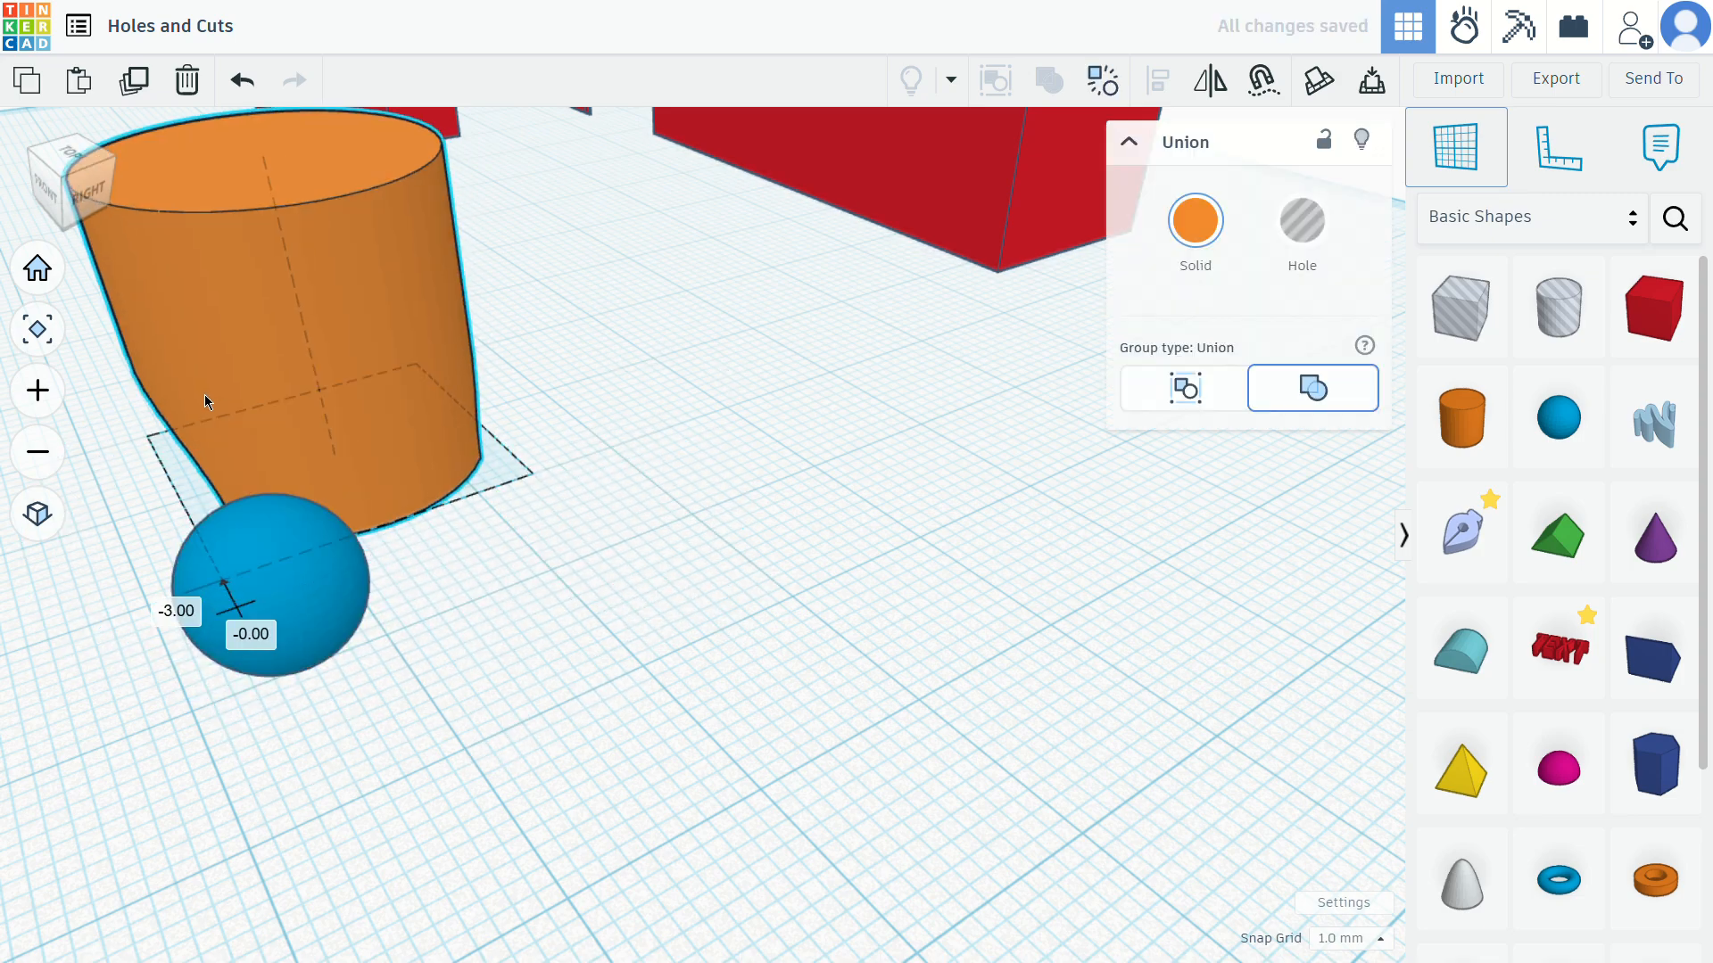
{"action": "left_click_drag", "start_coordinate": [228, 421], "coordinate": [406, 522]}
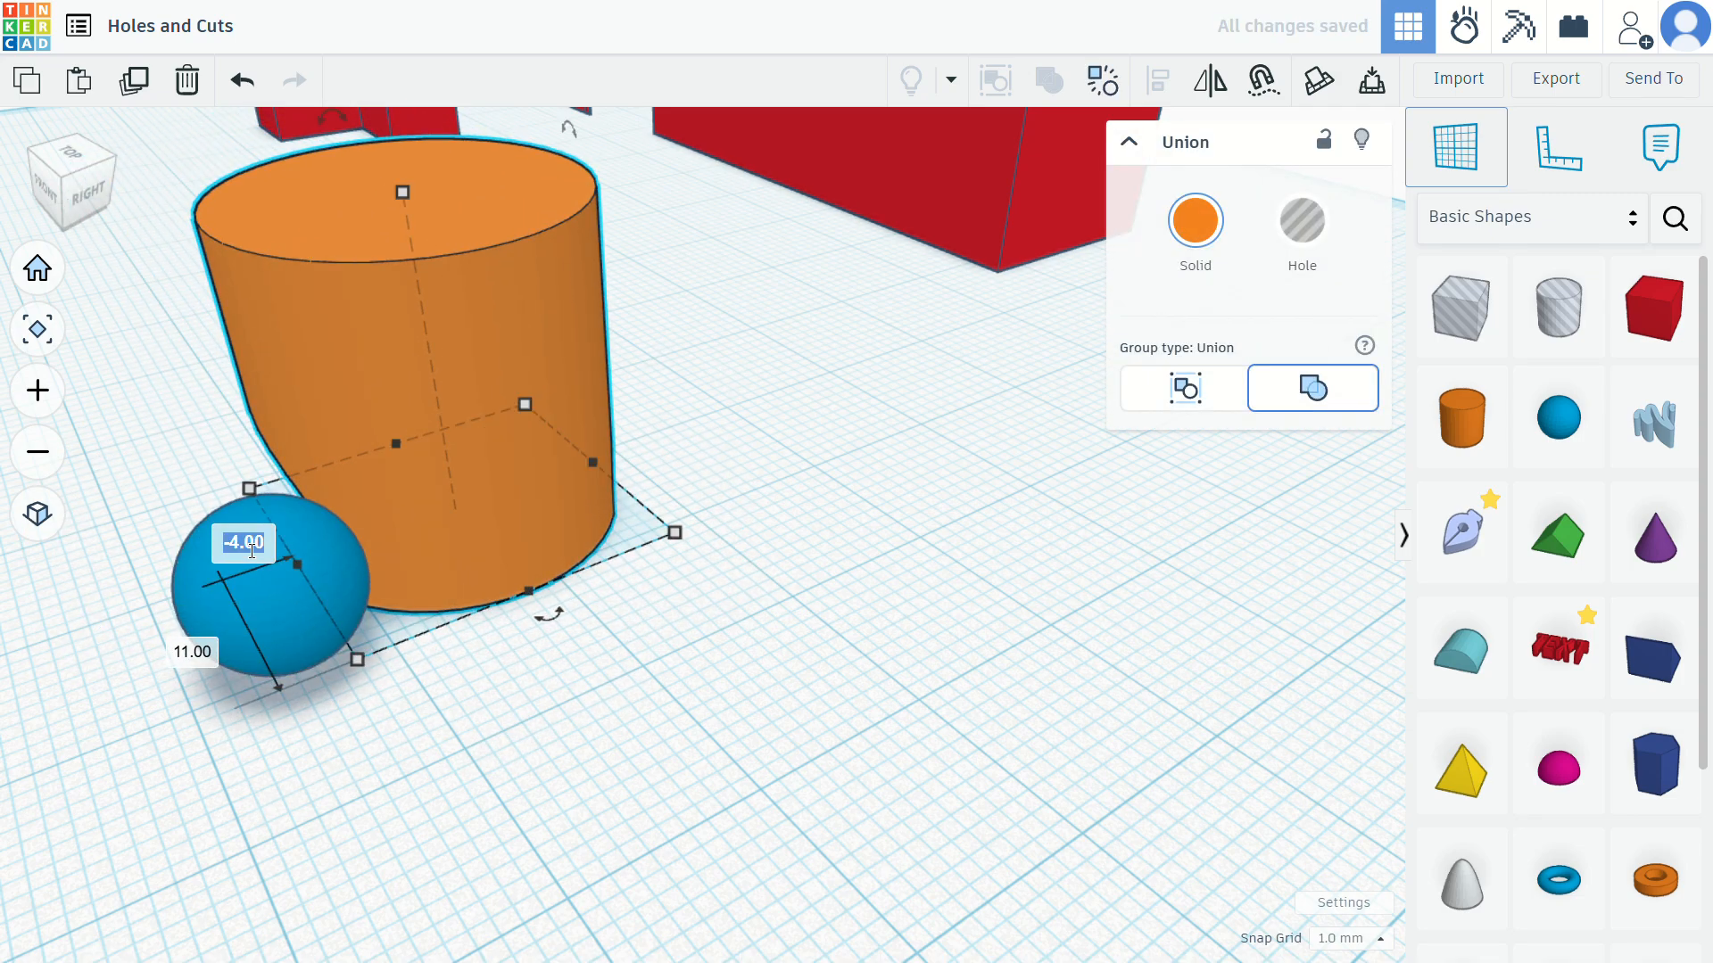
{"action": "left_click", "coordinate": [257, 504]}
{"action": "left_click_drag", "start_coordinate": [218, 429], "coordinate": [201, 152]}
{"action": "right_click_drag", "start_coordinate": [200, 152], "coordinate": [951, 403]}
{"action": "left_click_drag", "start_coordinate": [1047, 296], "coordinate": [858, 260]}
{"action": "right_click_drag", "start_coordinate": [878, 273], "coordinate": [908, 522]}
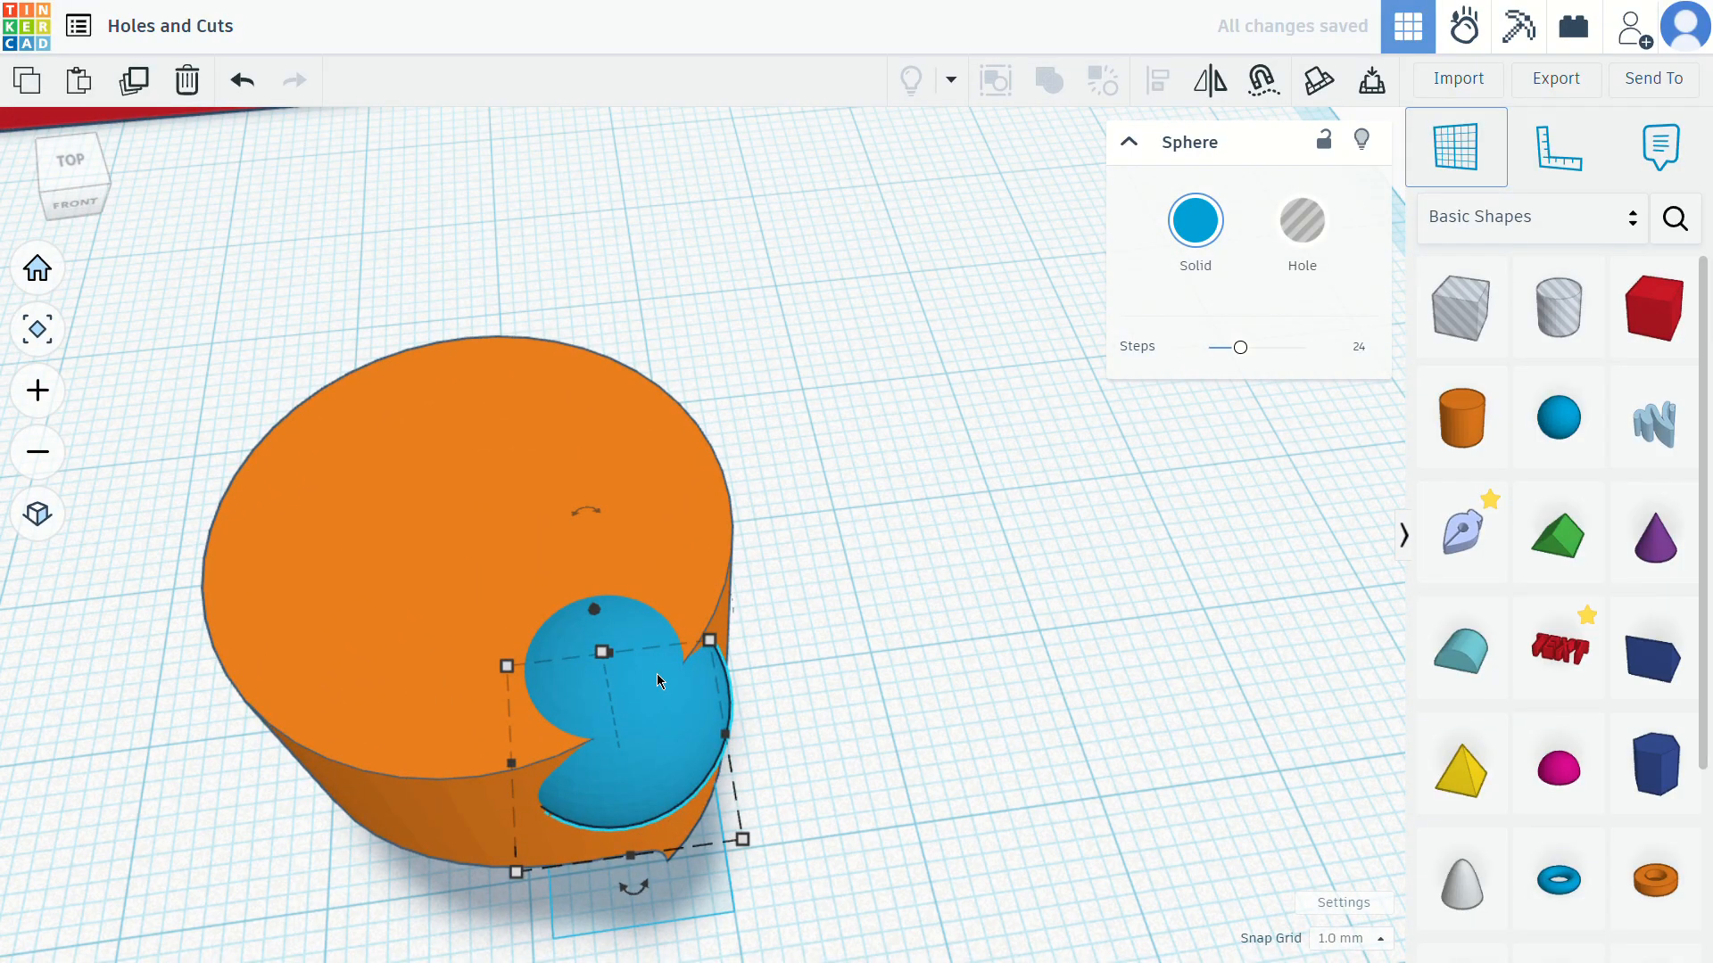
Duplicate the sphere around the cylinder's top rim to form a ring of seven spheres
{"action": "key", "text": "ctrl+d"}
{"action": "left_click_drag", "start_coordinate": [657, 672], "coordinate": [446, 825]}
{"action": "left_click", "coordinate": [814, 766]}
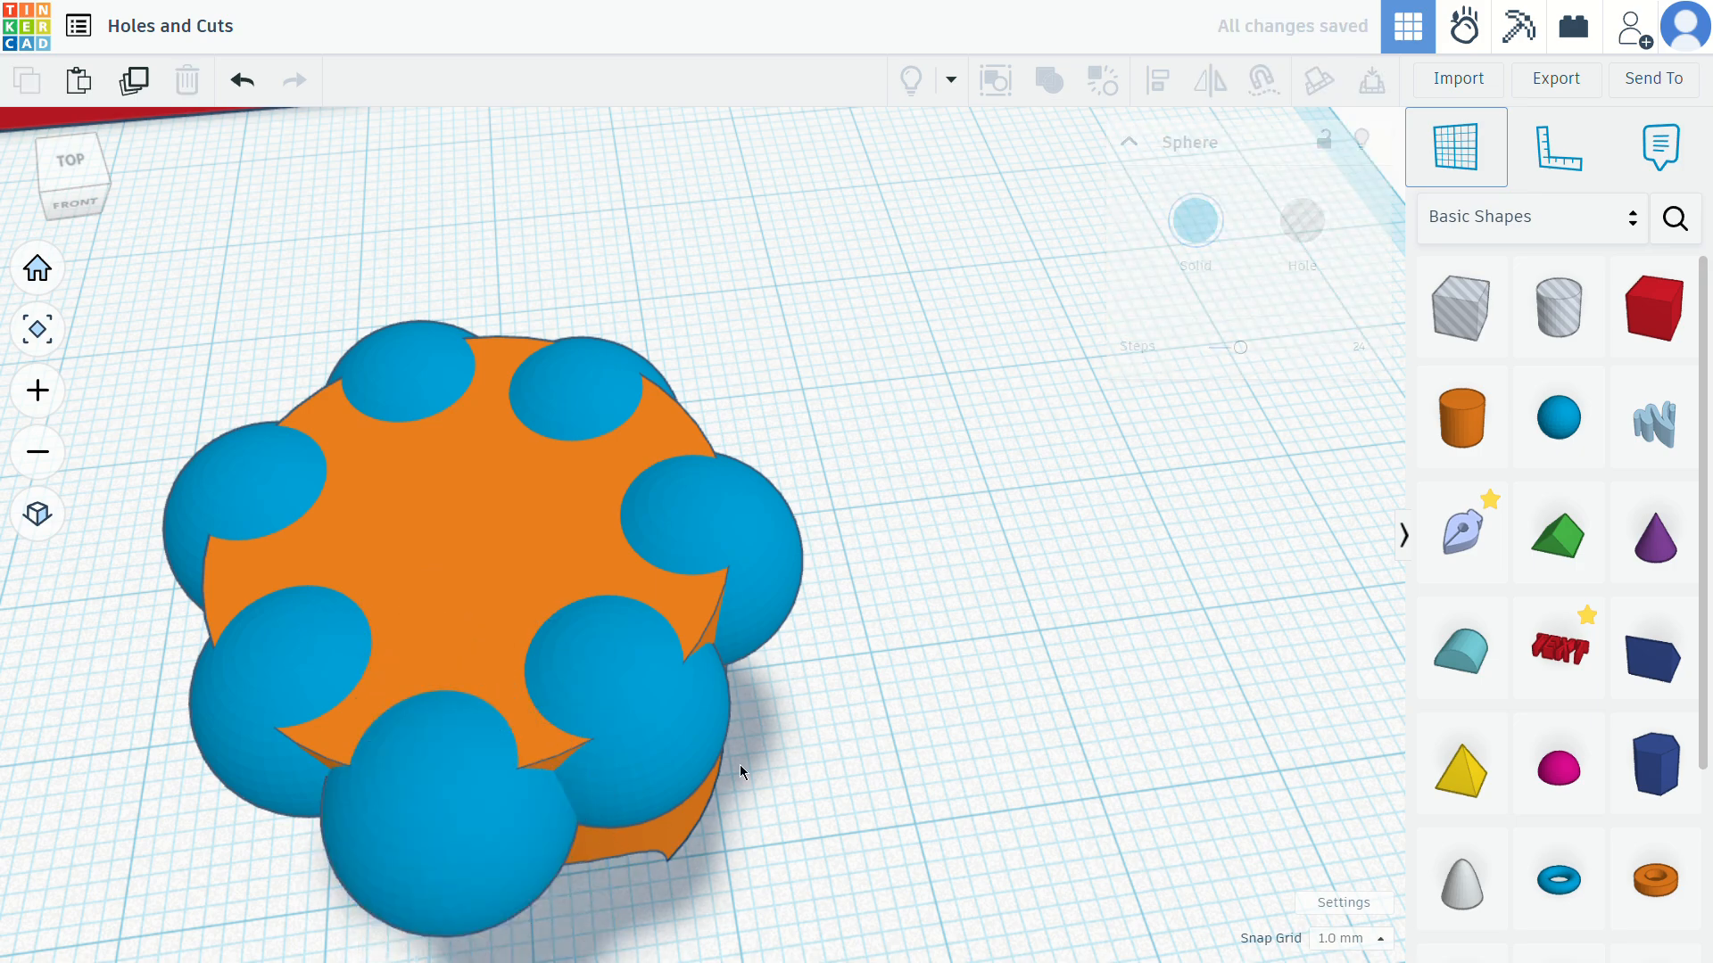
Turn each of the seven solid spheres around the cylinder's top rim into a hole
{"action": "left_click", "coordinate": [486, 817]}
{"action": "left_click", "coordinate": [1319, 254]}
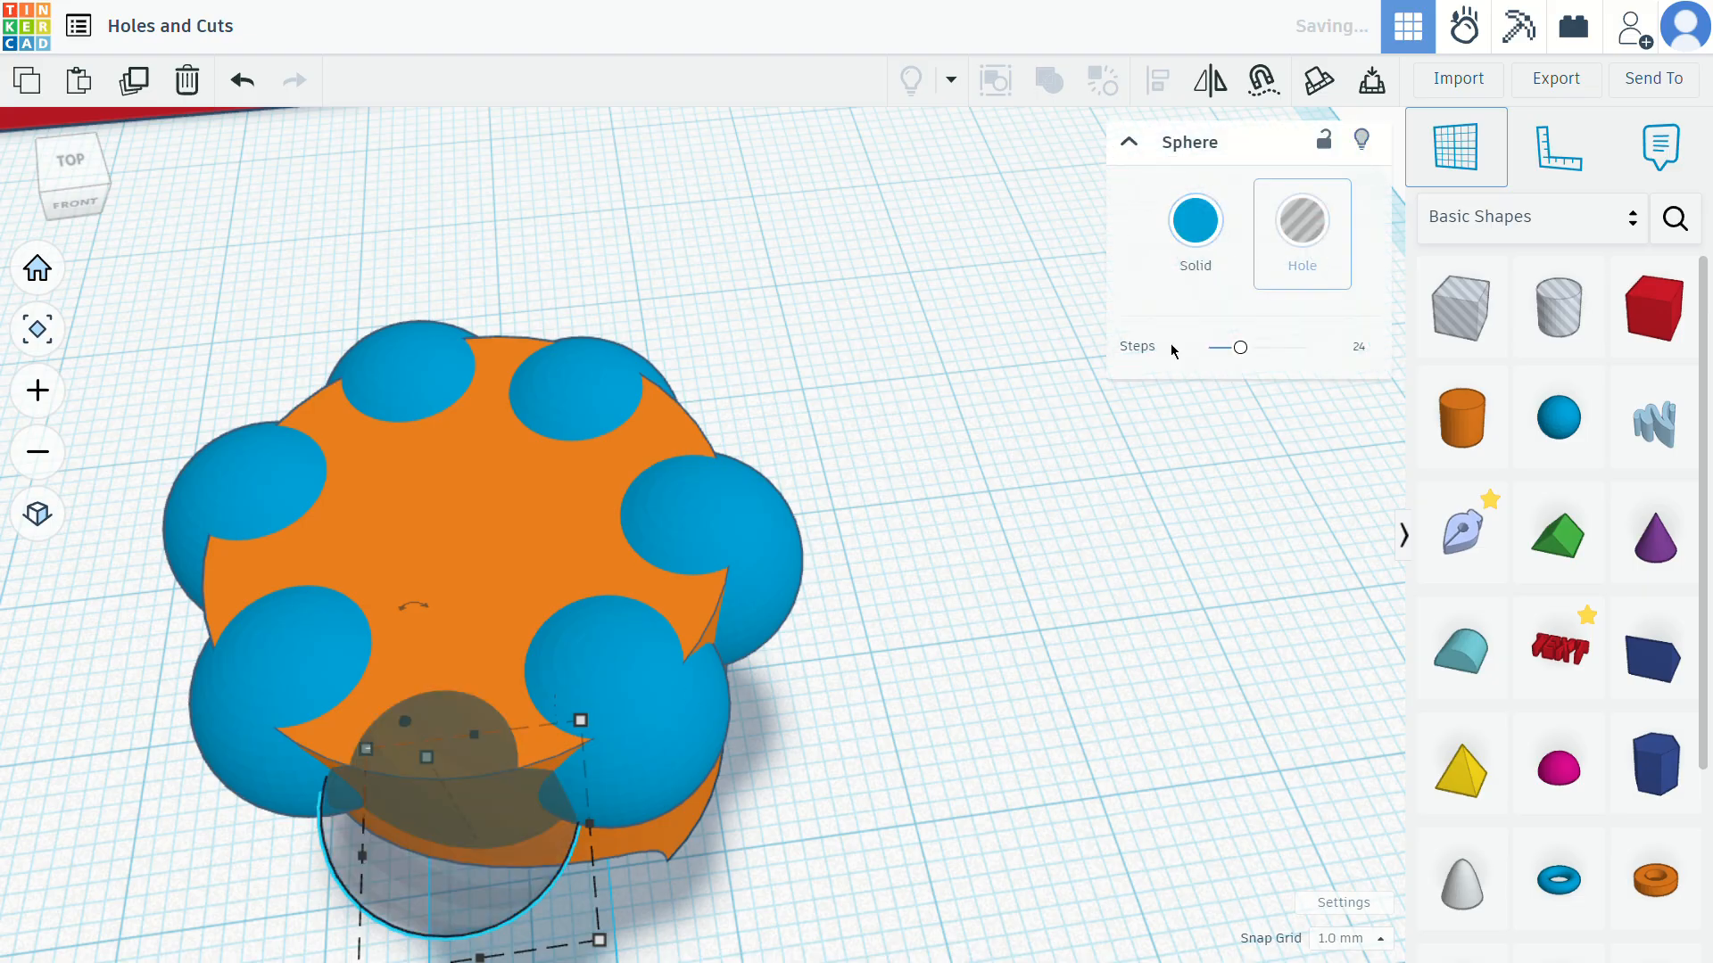
{"action": "left_click", "coordinate": [660, 712]}
{"action": "left_click", "coordinate": [1309, 252]}
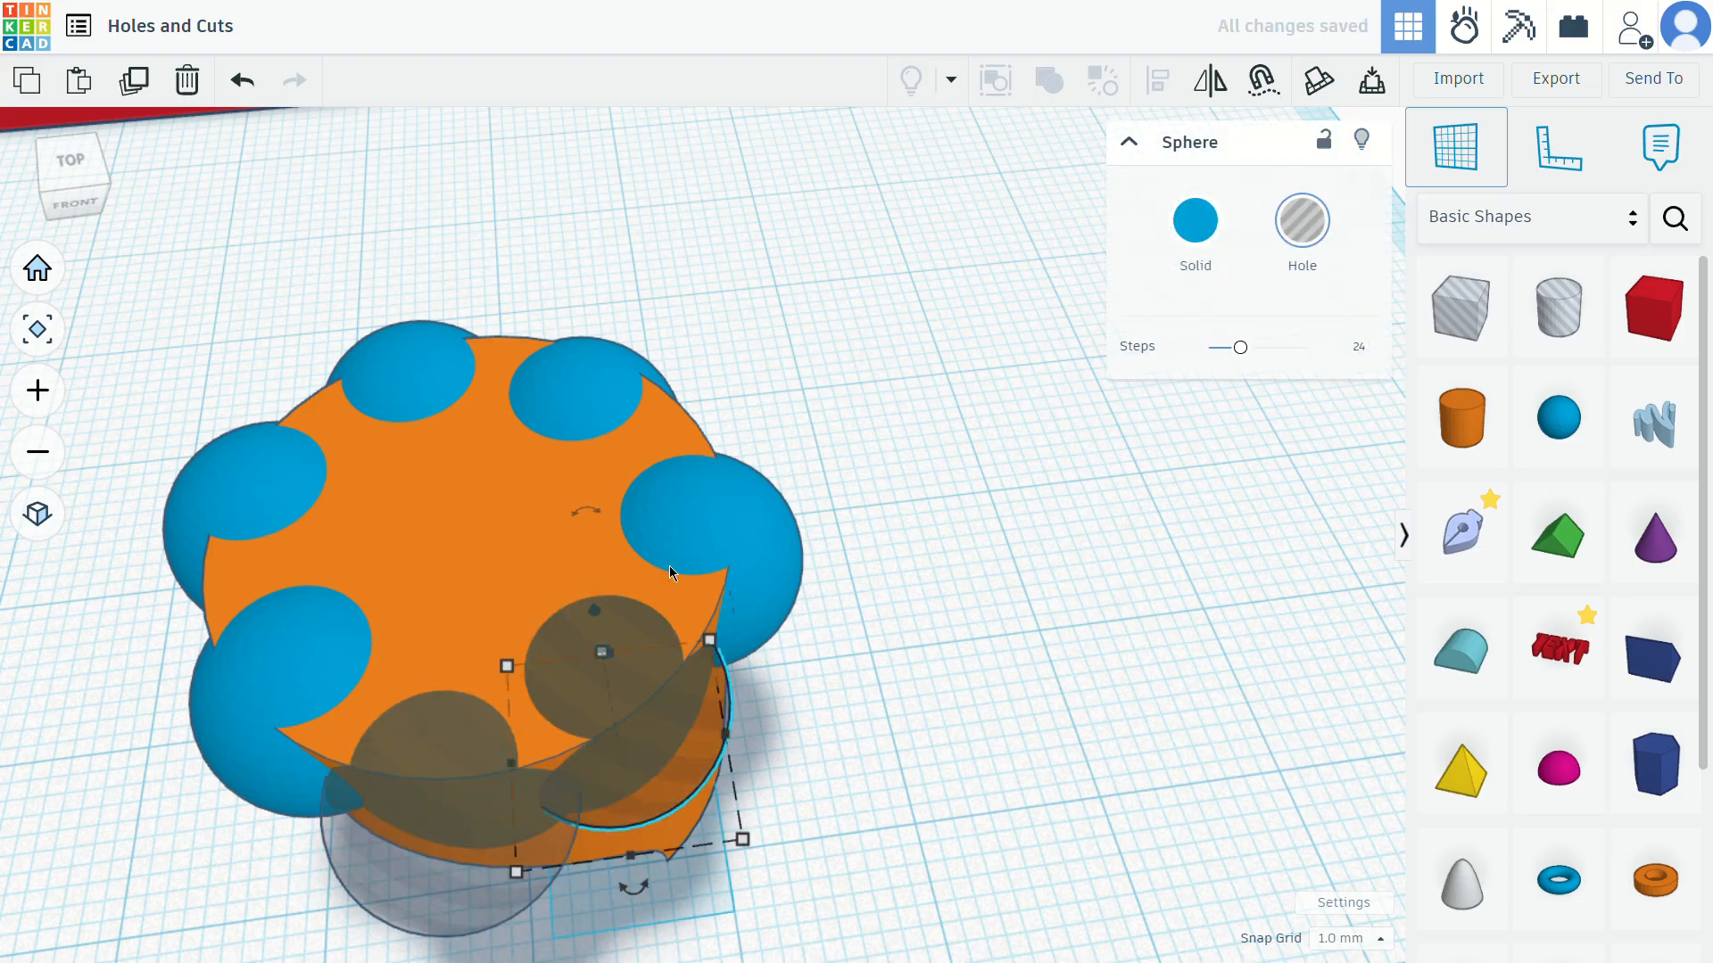
{"action": "left_click", "coordinate": [676, 519]}
{"action": "left_click", "coordinate": [1309, 236]}
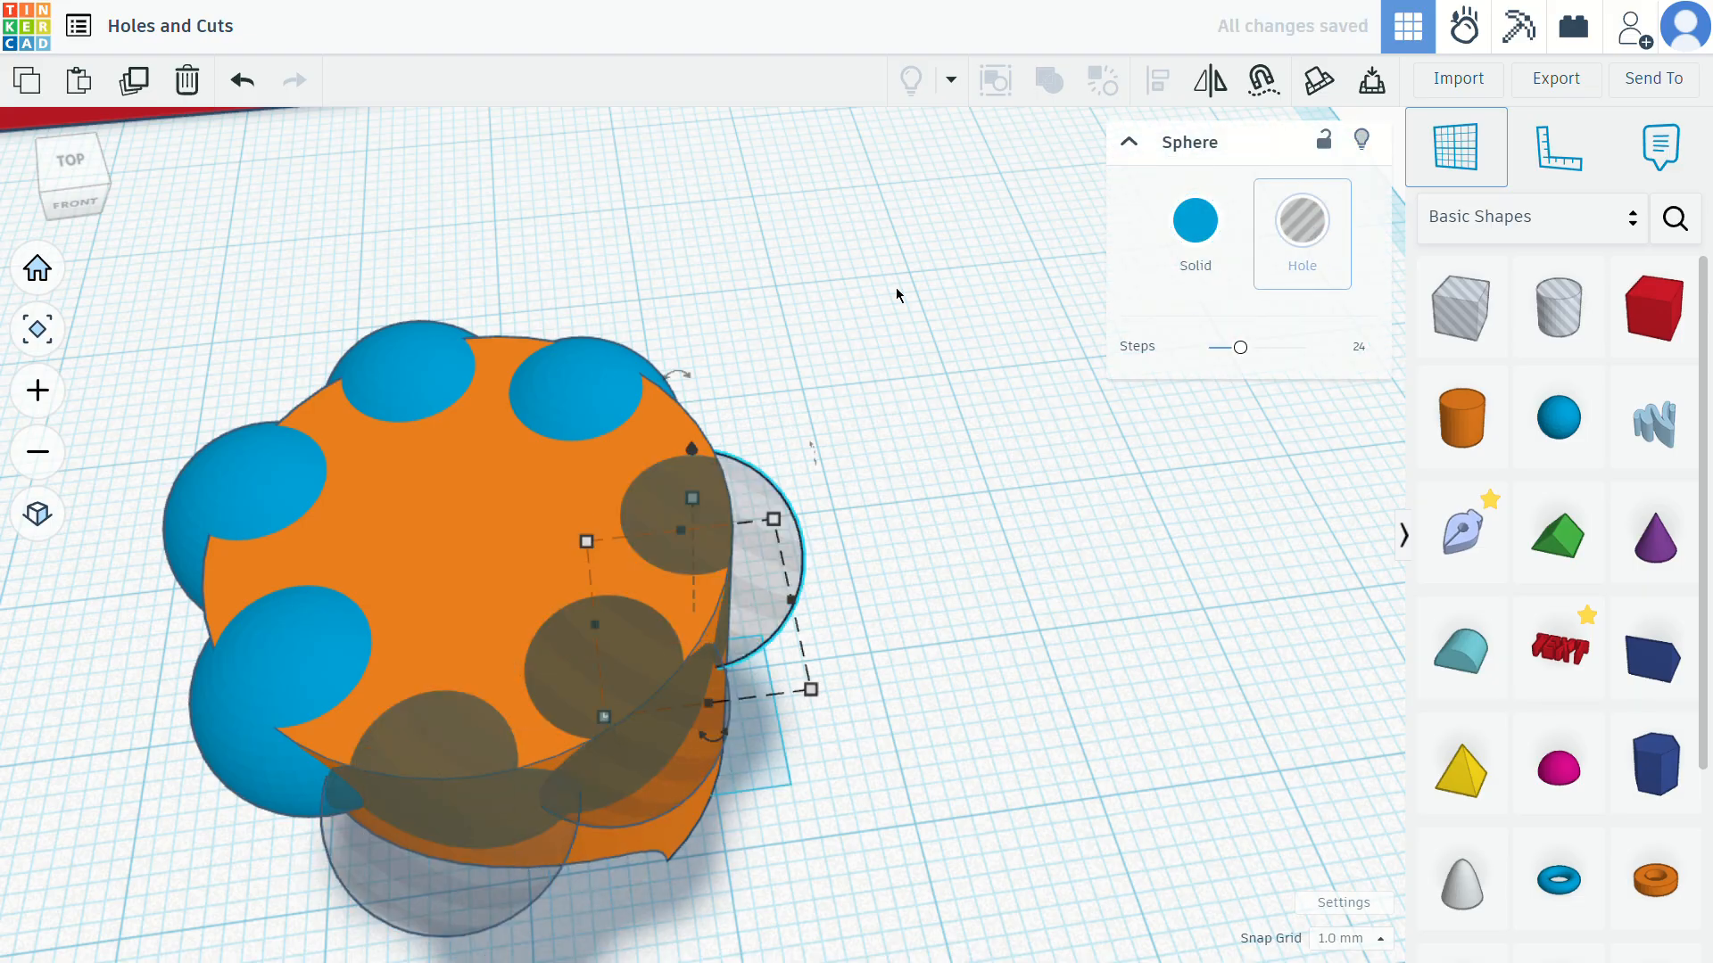
{"action": "left_click", "coordinate": [564, 387]}
{"action": "left_click", "coordinate": [1302, 228]}
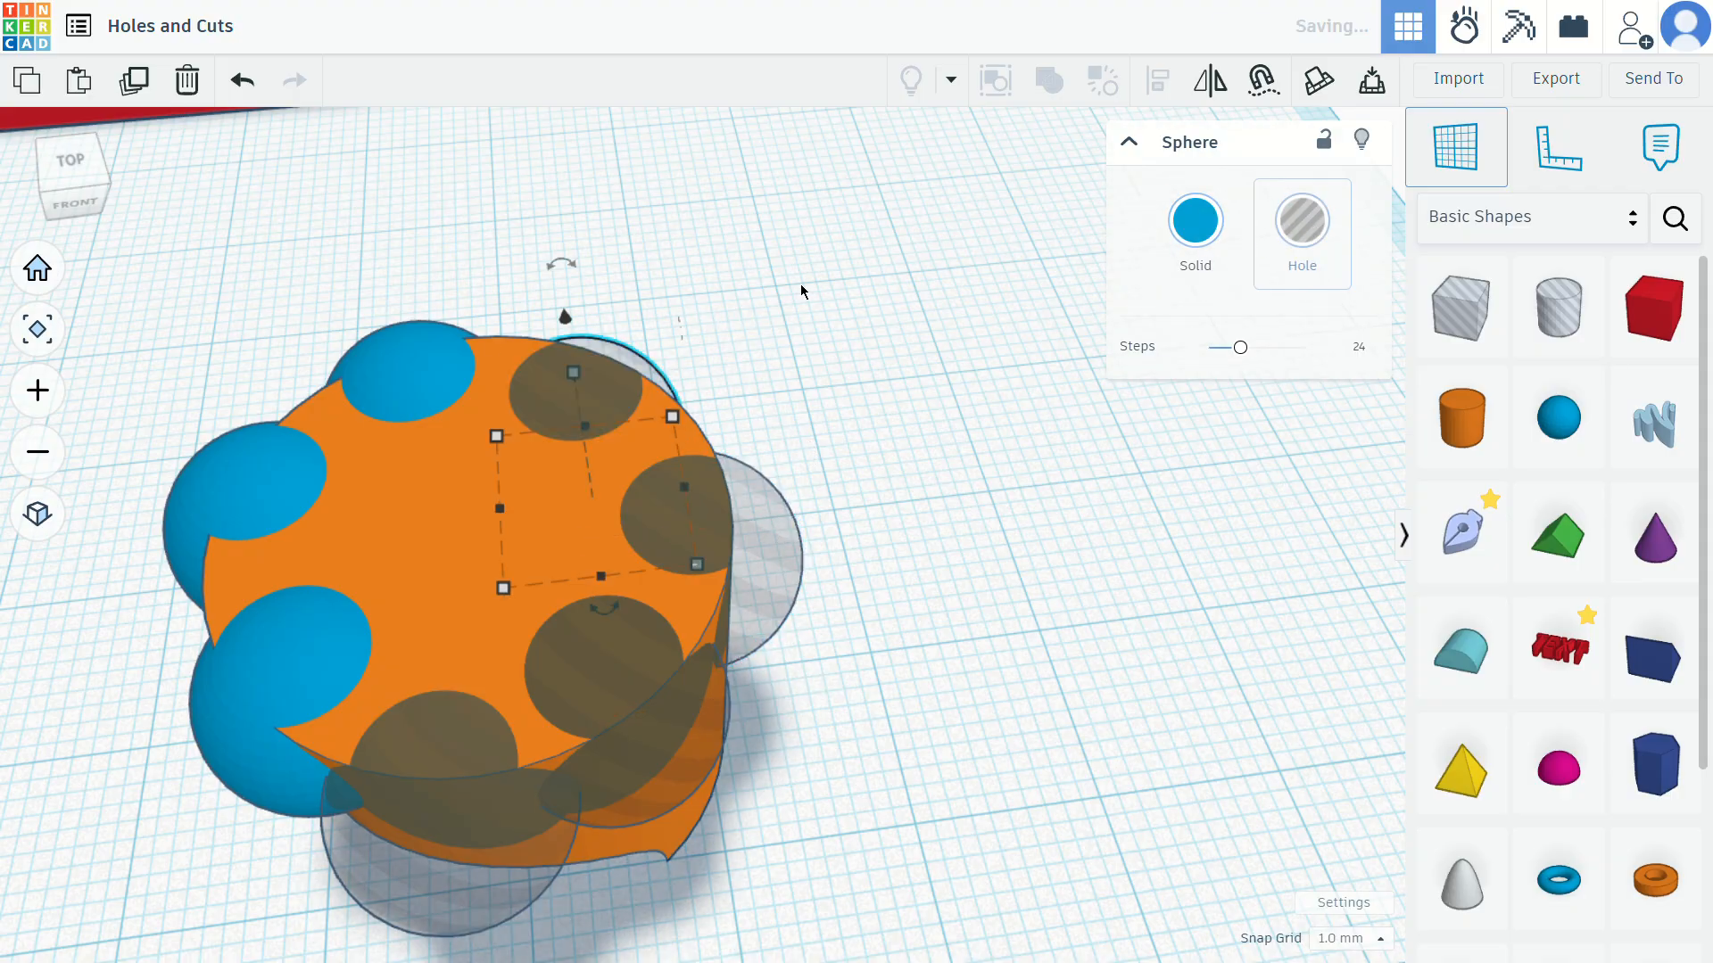
{"action": "left_click", "coordinate": [365, 353]}
{"action": "left_click", "coordinate": [1303, 227]}
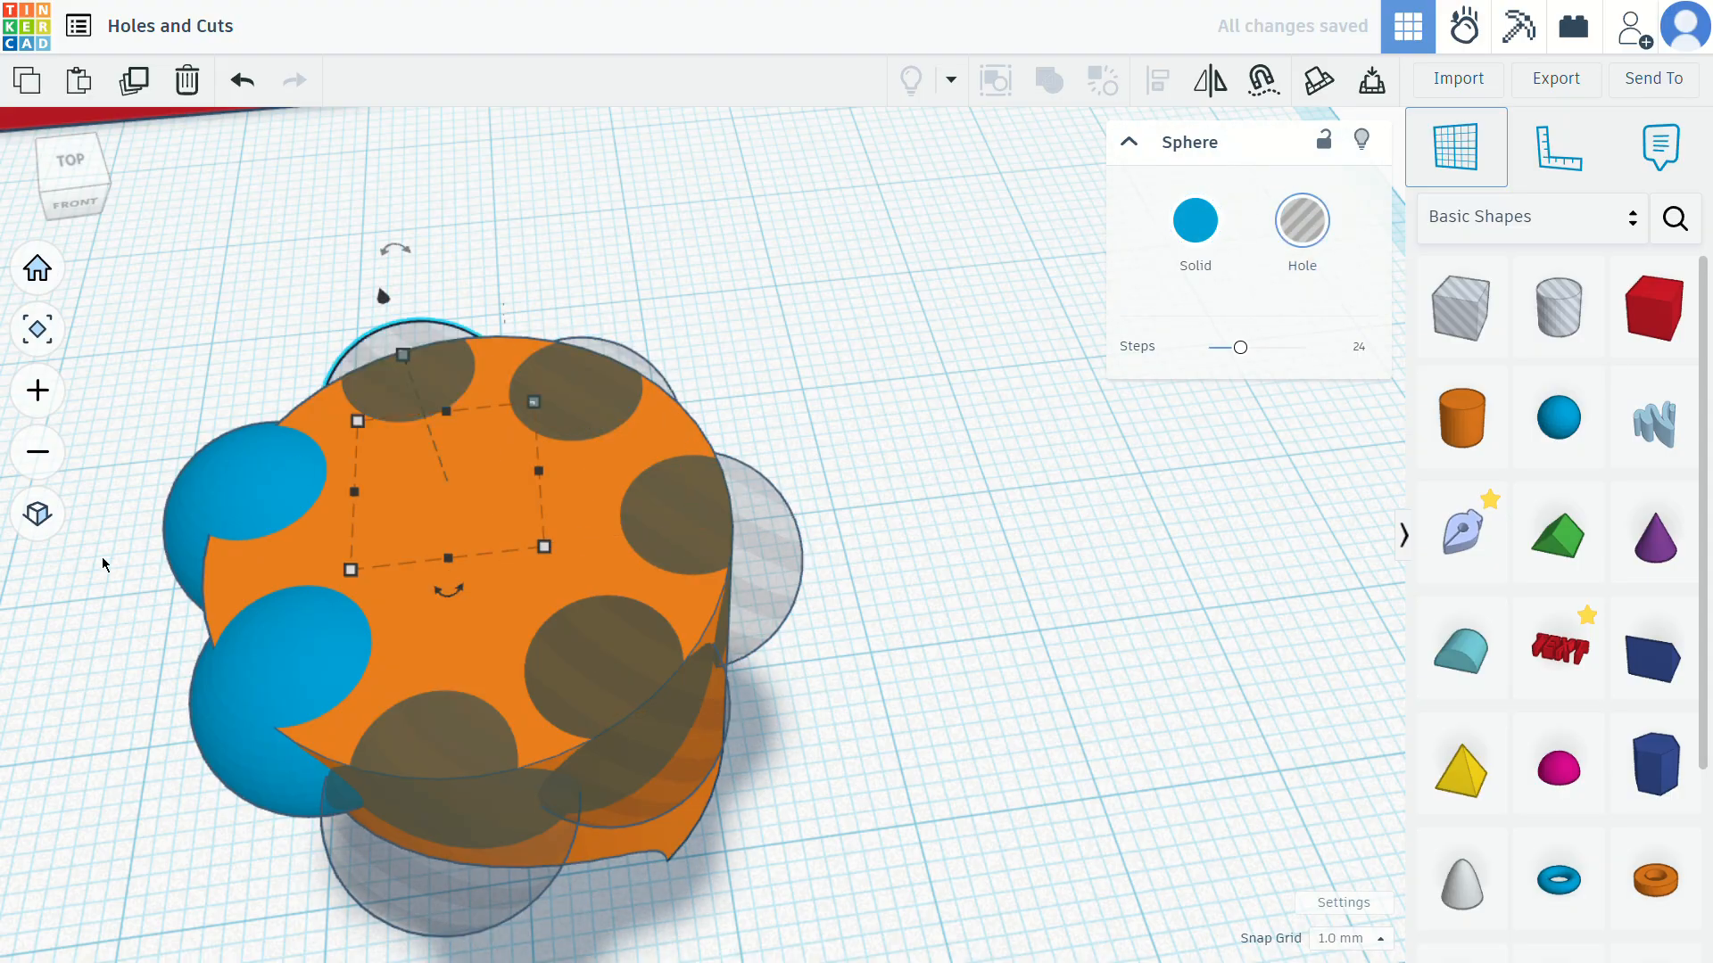
{"action": "left_click", "coordinate": [214, 496]}
{"action": "left_click", "coordinate": [1302, 225]}
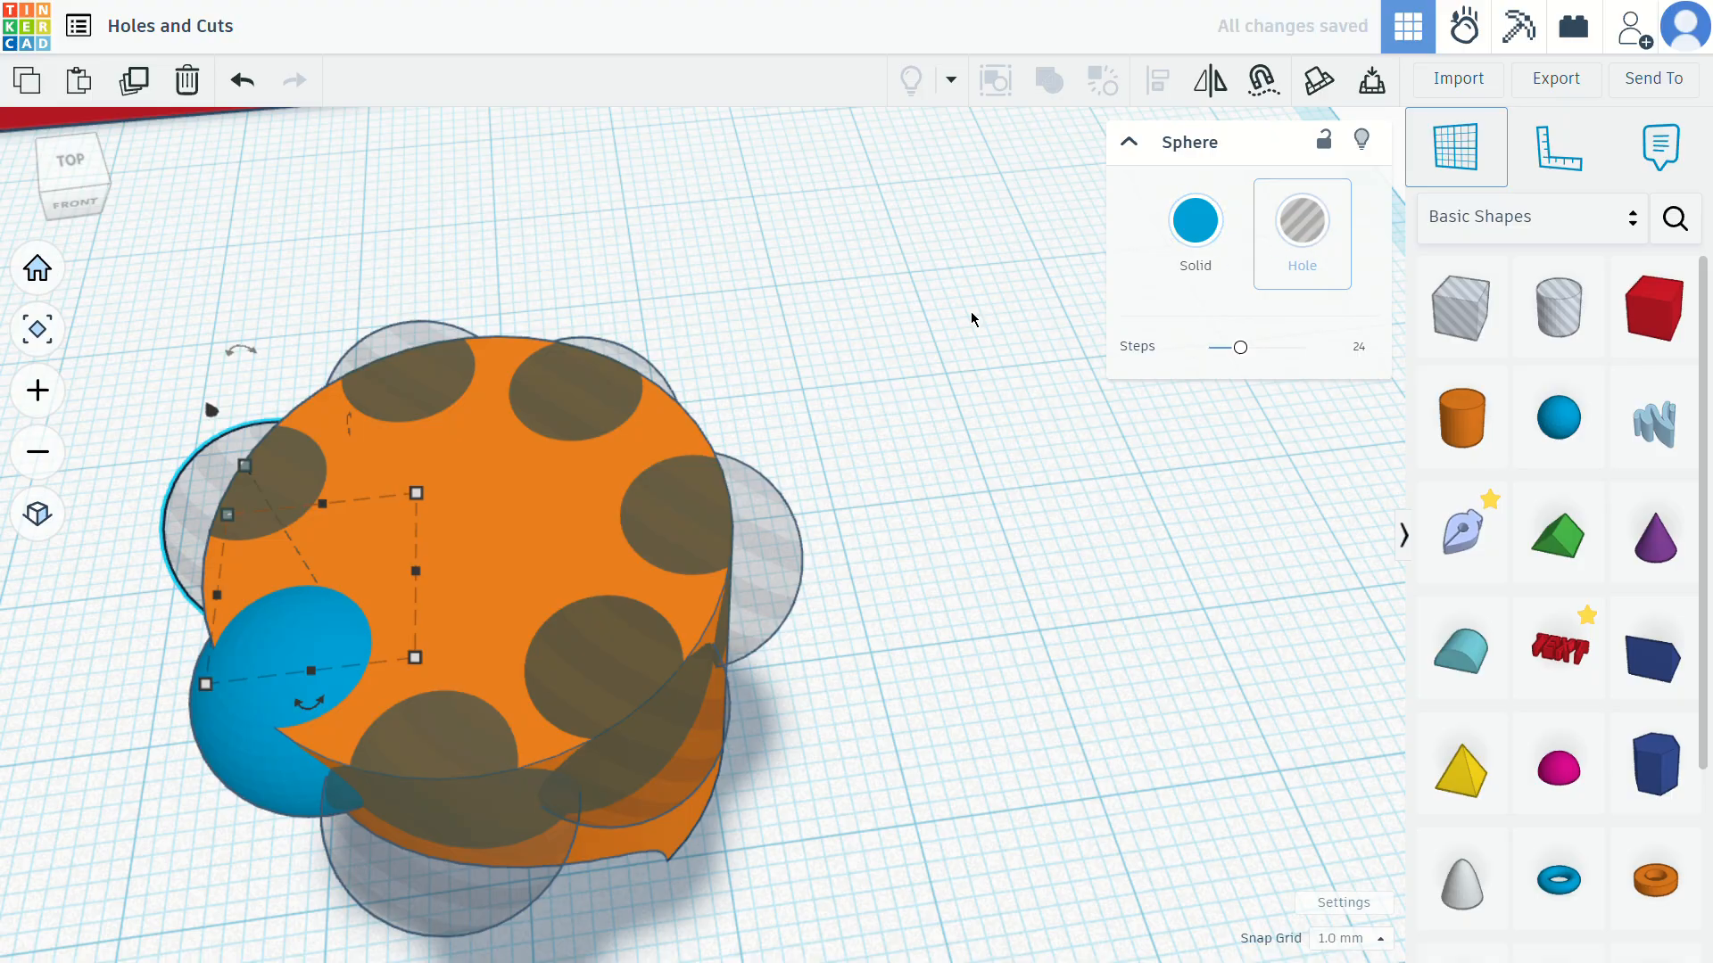
{"action": "left_click", "coordinate": [191, 692]}
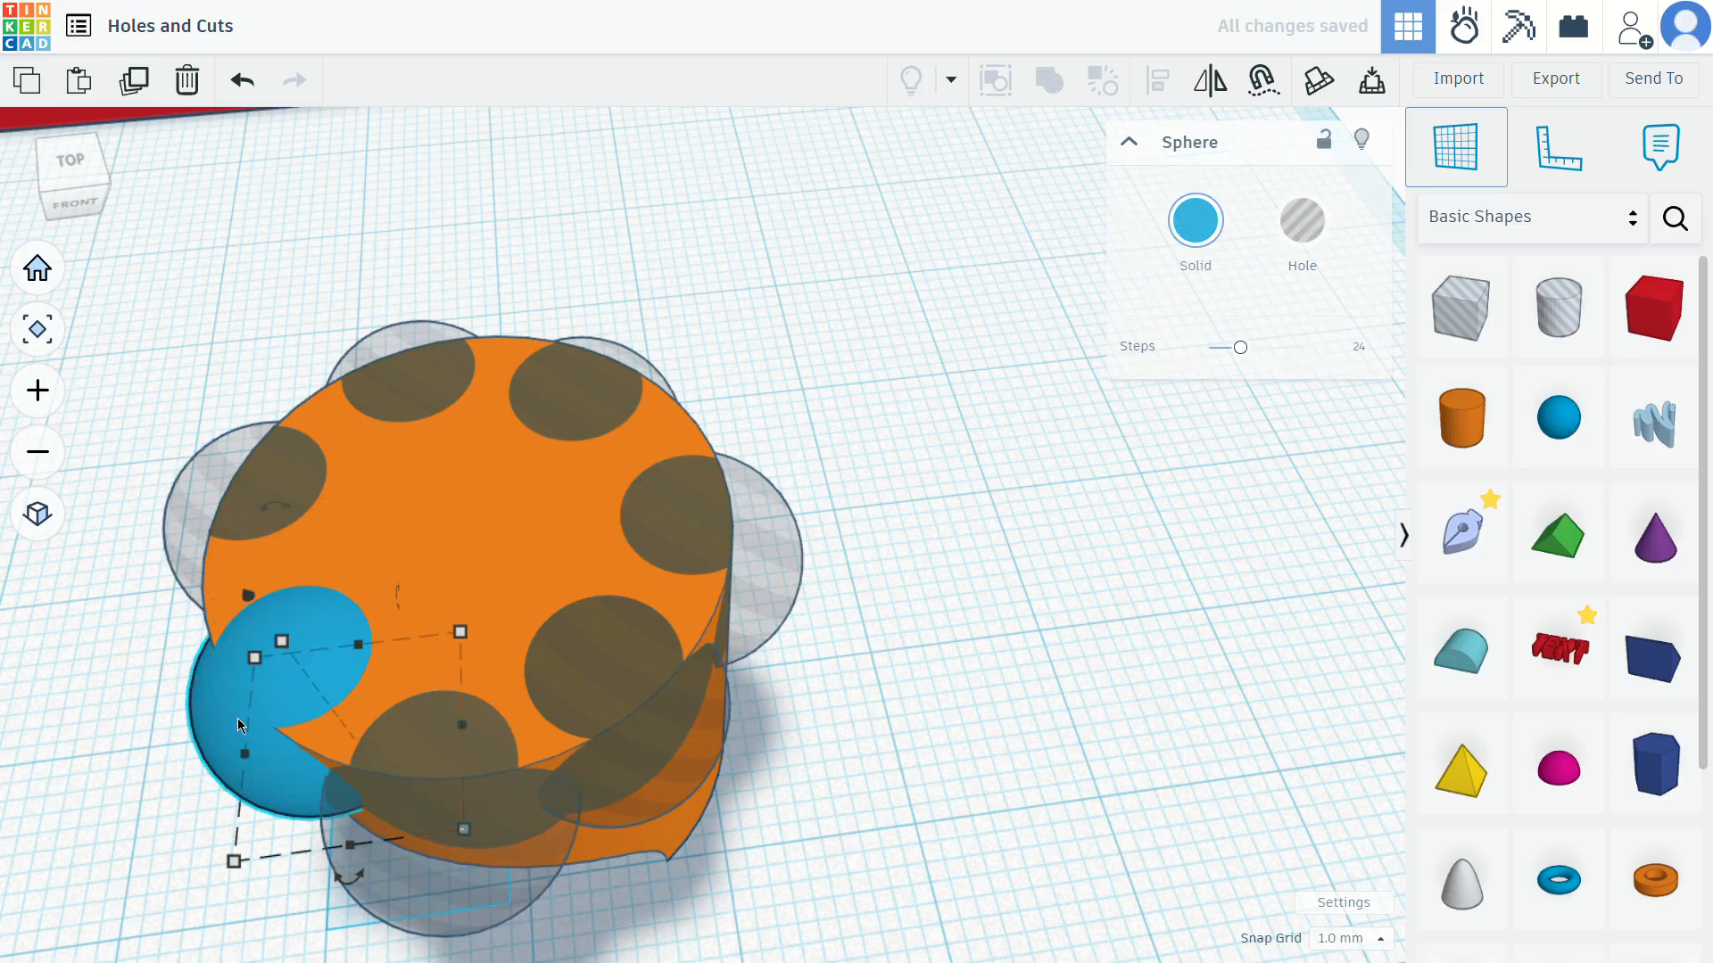
{"action": "left_click", "coordinate": [1303, 225]}
{"action": "left_click", "coordinate": [919, 583]}
Union-group the cylinder with all seven sphere holes to cut scallops into its top rim, and inspect the cuts
{"action": "right_click_drag", "start_coordinate": [984, 710], "coordinate": [1133, 693]}
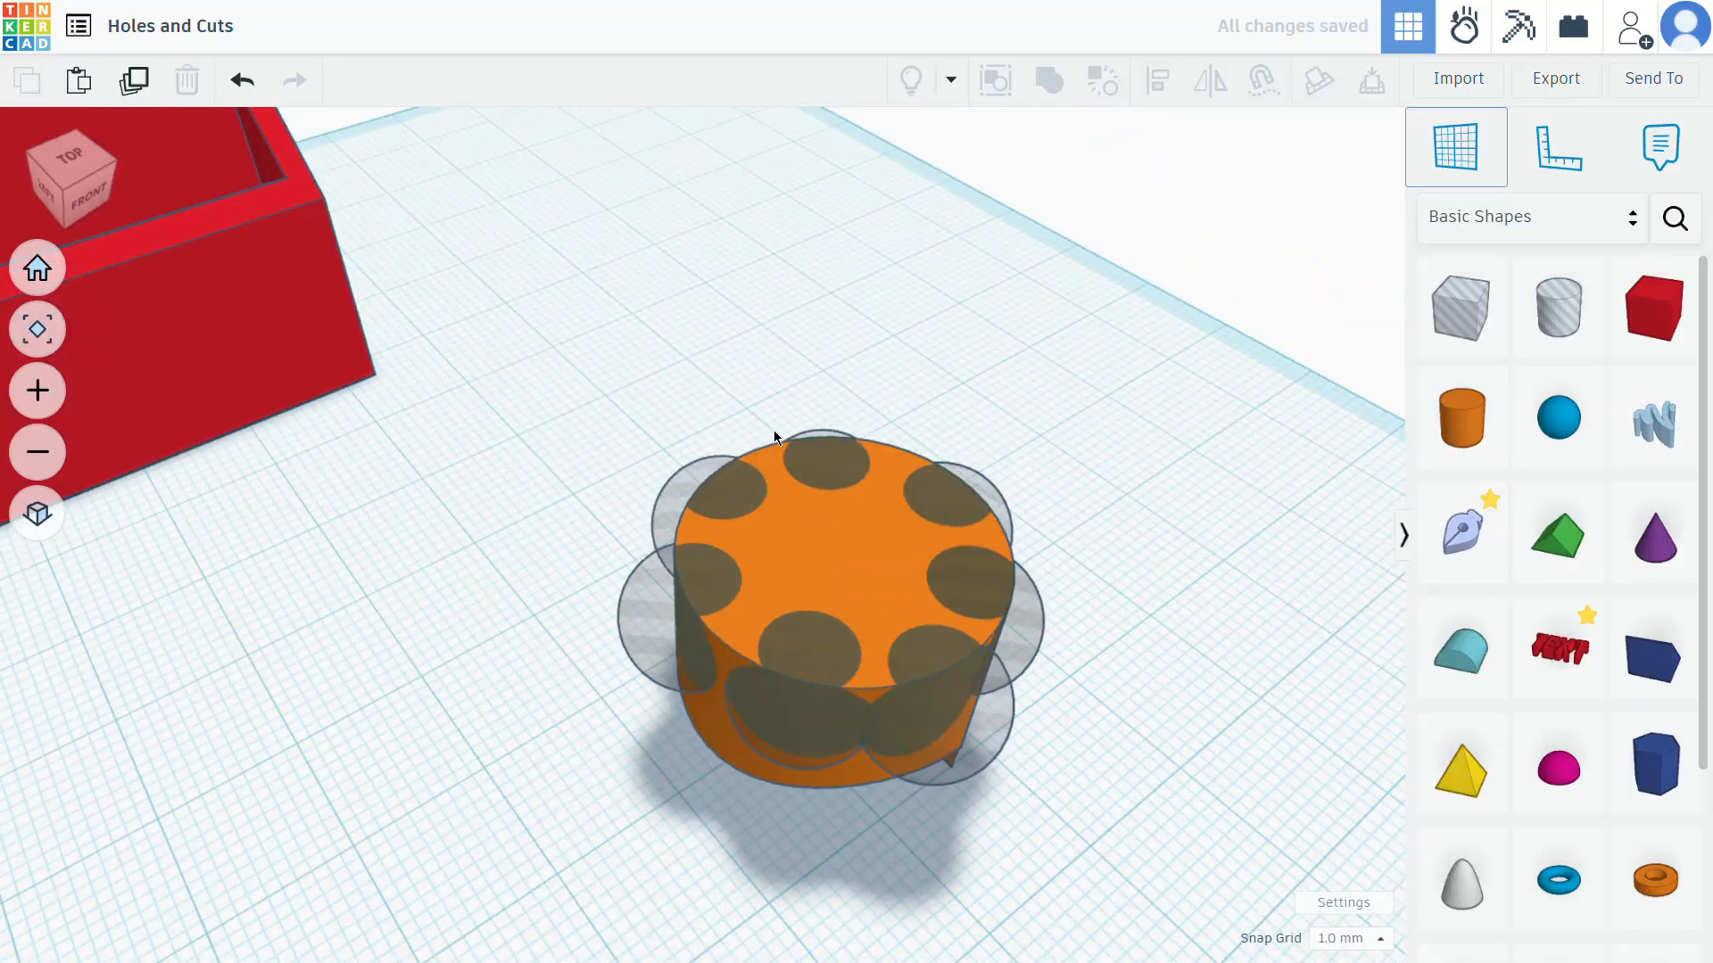
{"action": "left_click_drag", "start_coordinate": [518, 322], "coordinate": [1126, 864]}
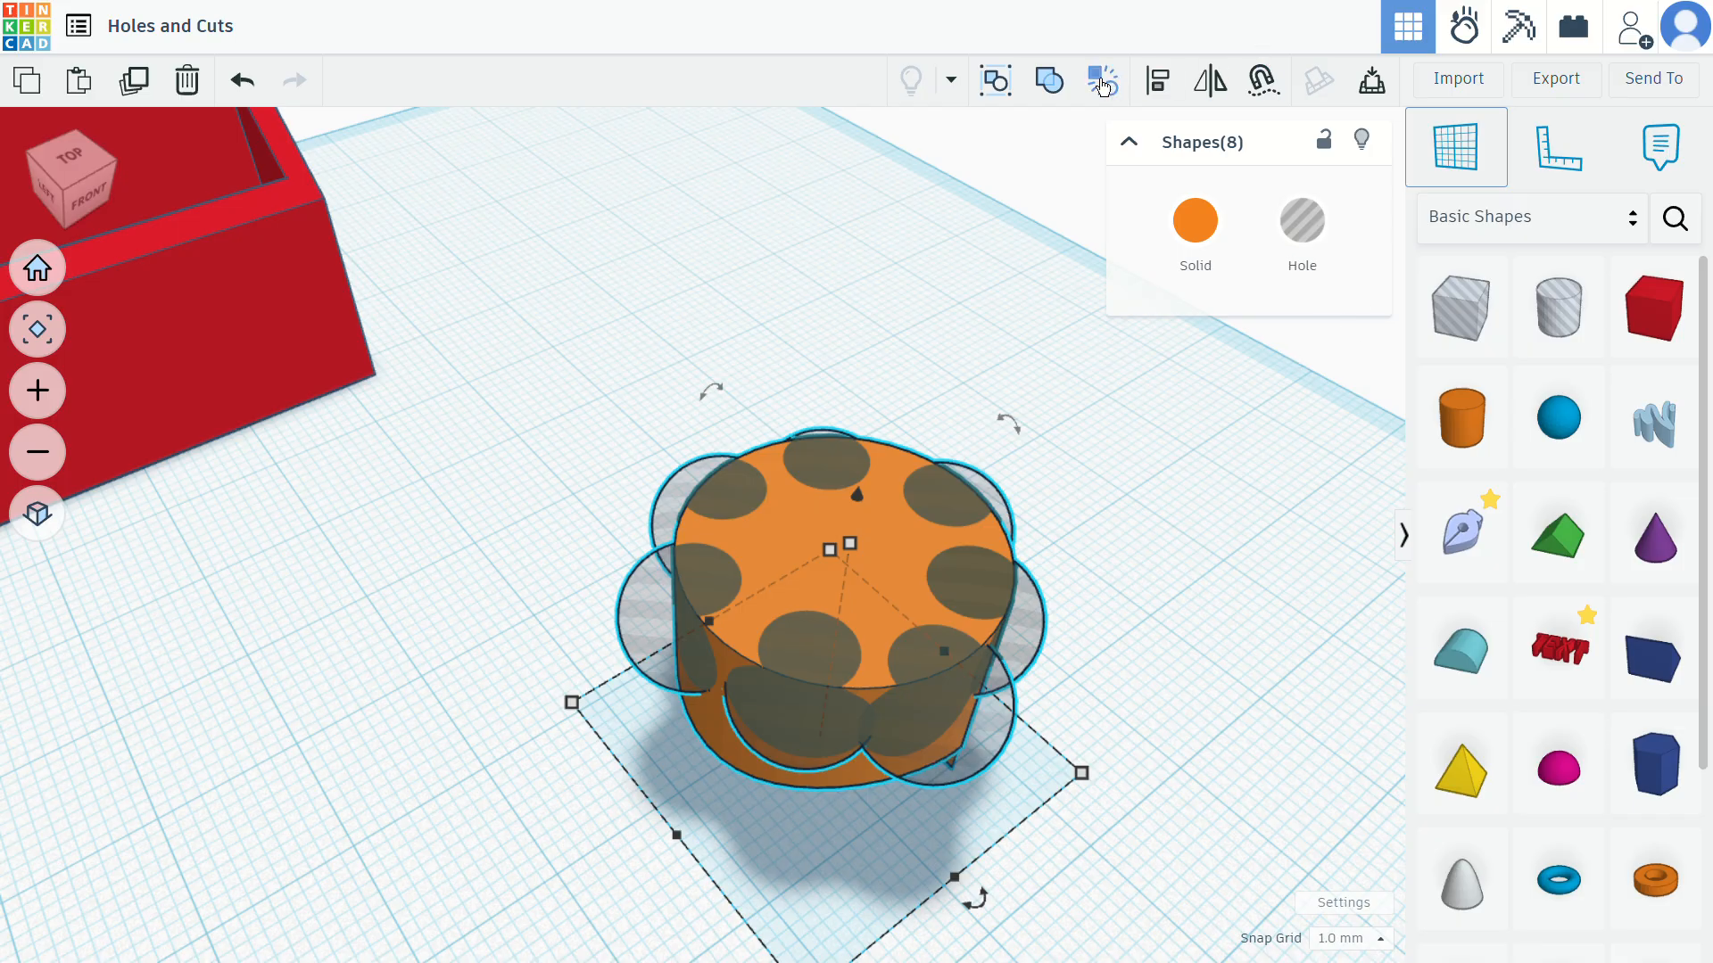
{"action": "left_click", "coordinate": [1049, 80]}
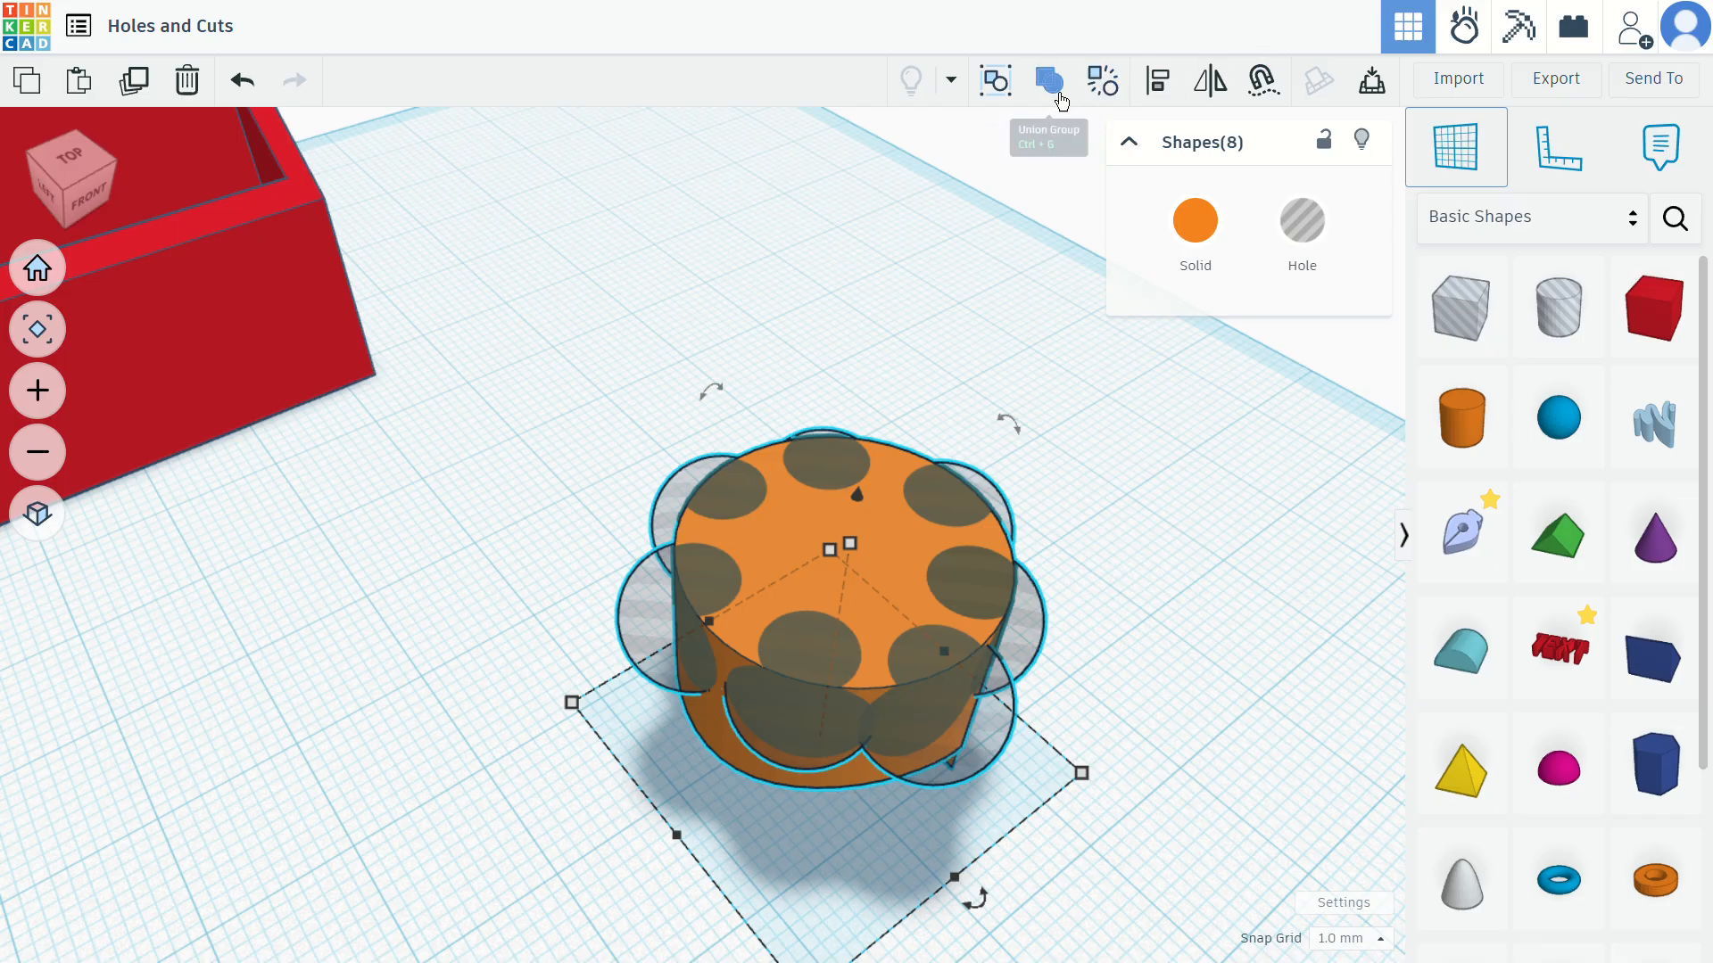
{"action": "left_click", "coordinate": [1164, 473]}
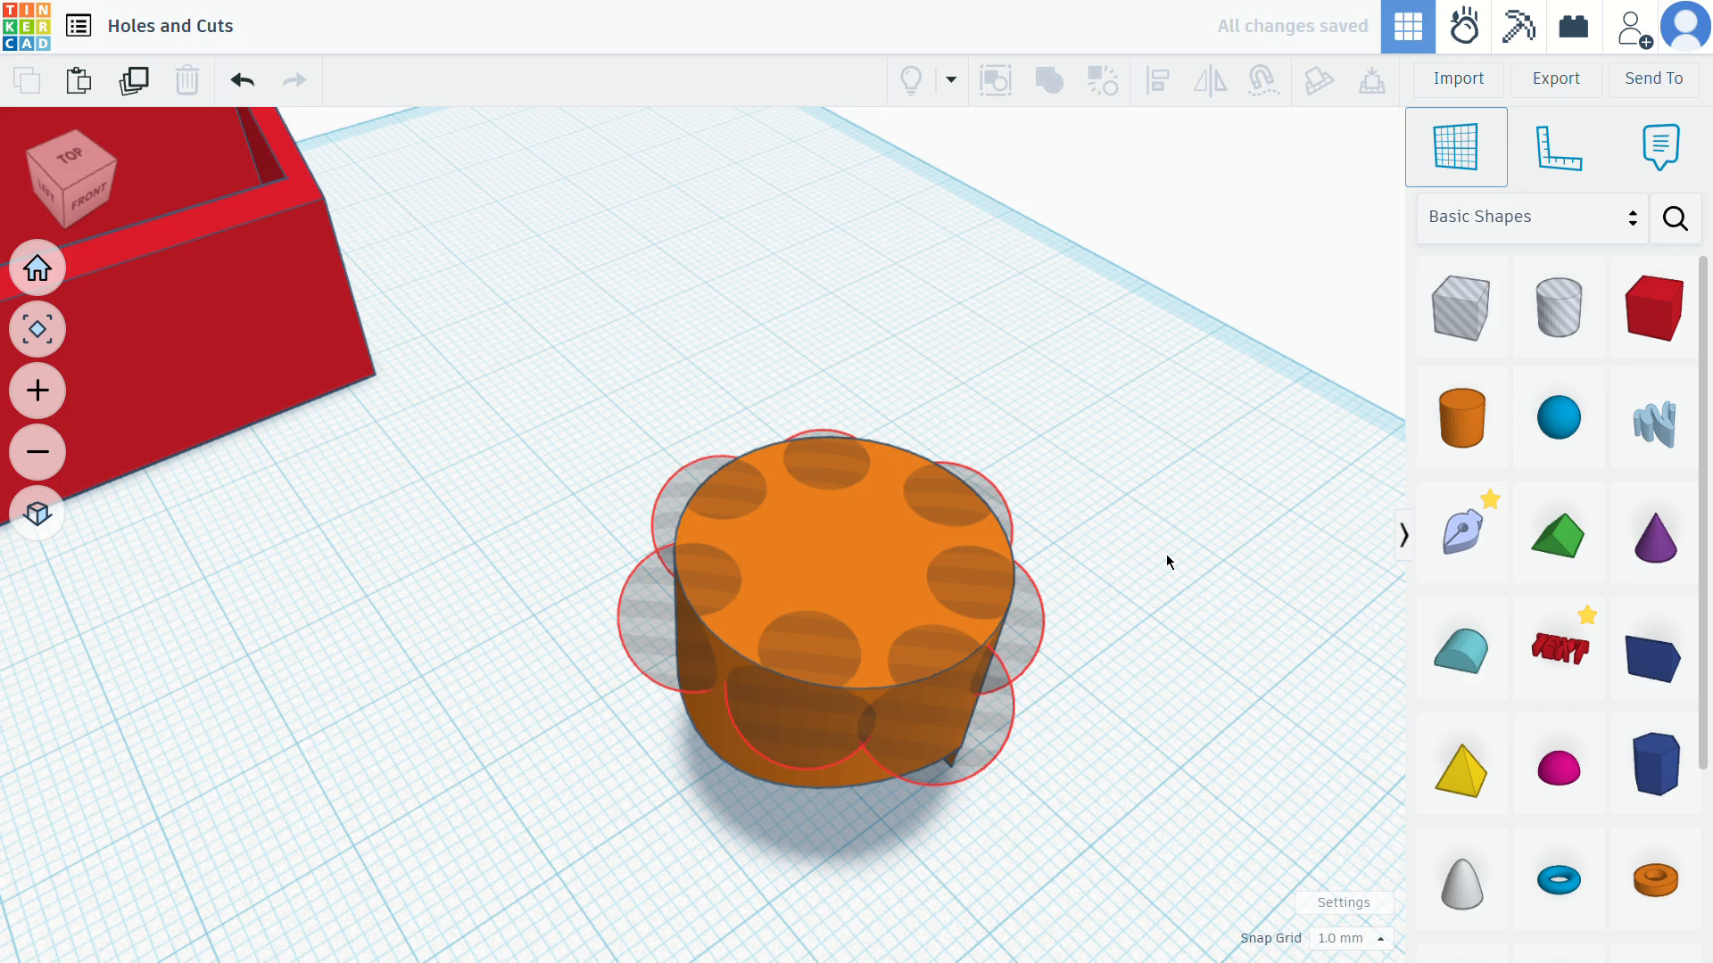
{"action": "right_click_drag", "start_coordinate": [1160, 554], "coordinate": [1103, 590]}
{"action": "right_click_drag", "start_coordinate": [1220, 694], "coordinate": [842, 667]}
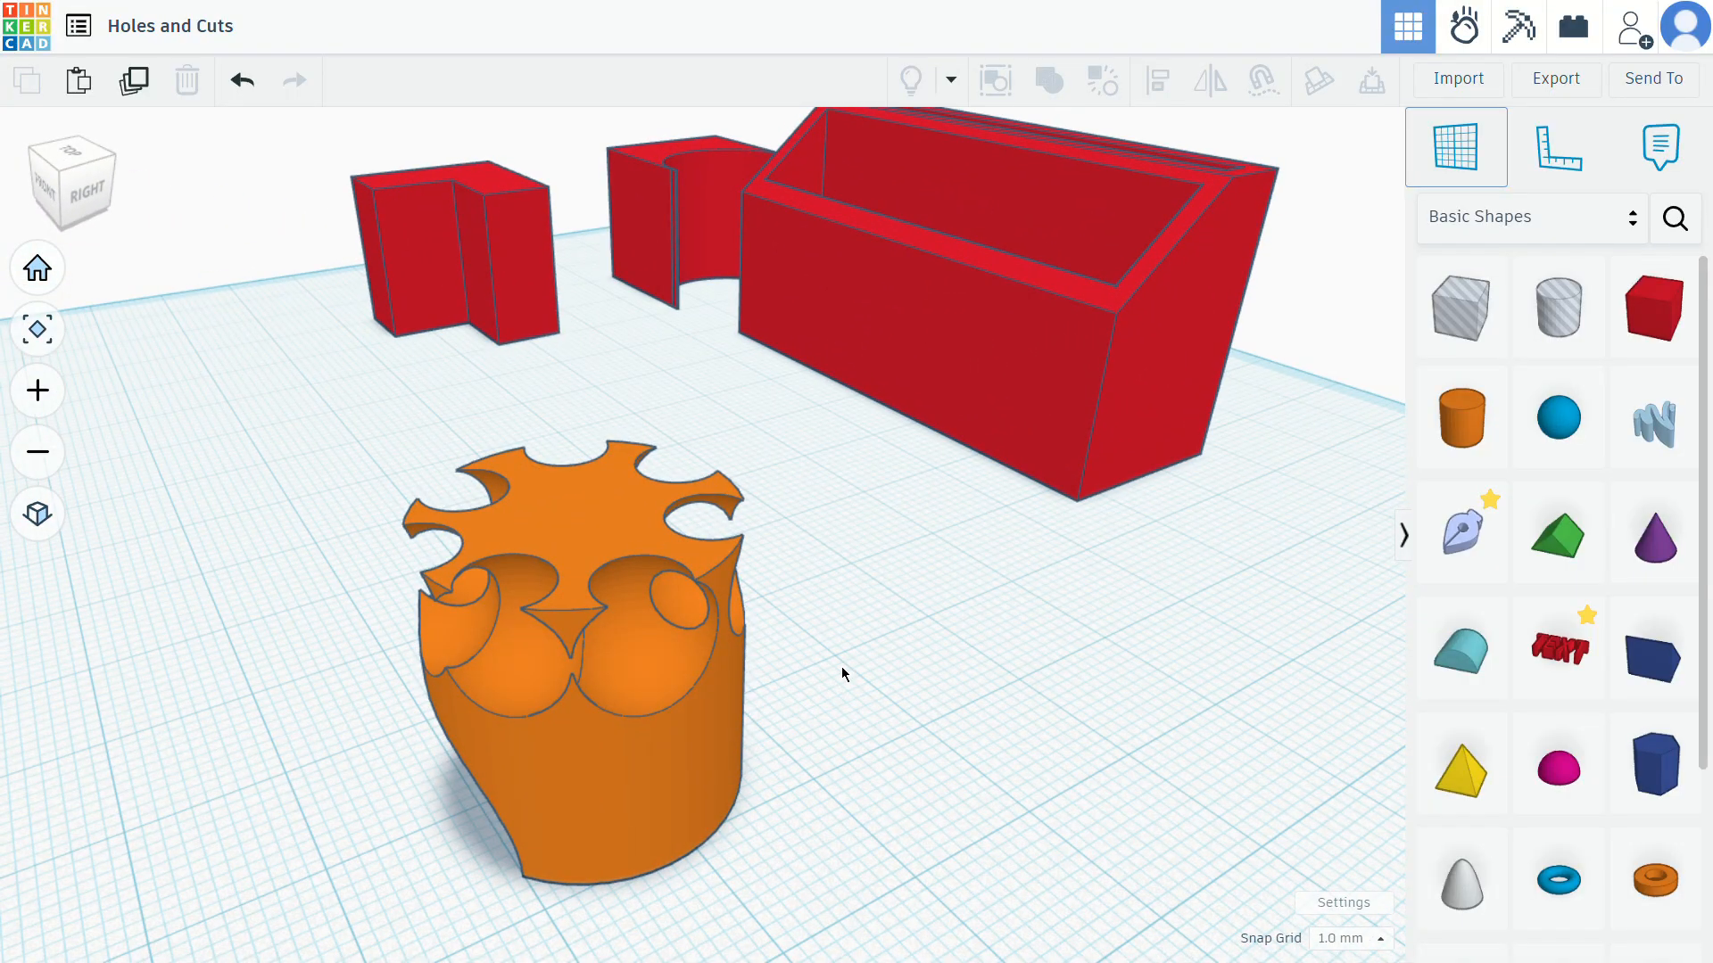
{"action": "right_click_drag", "start_coordinate": [797, 614], "coordinate": [898, 580]}
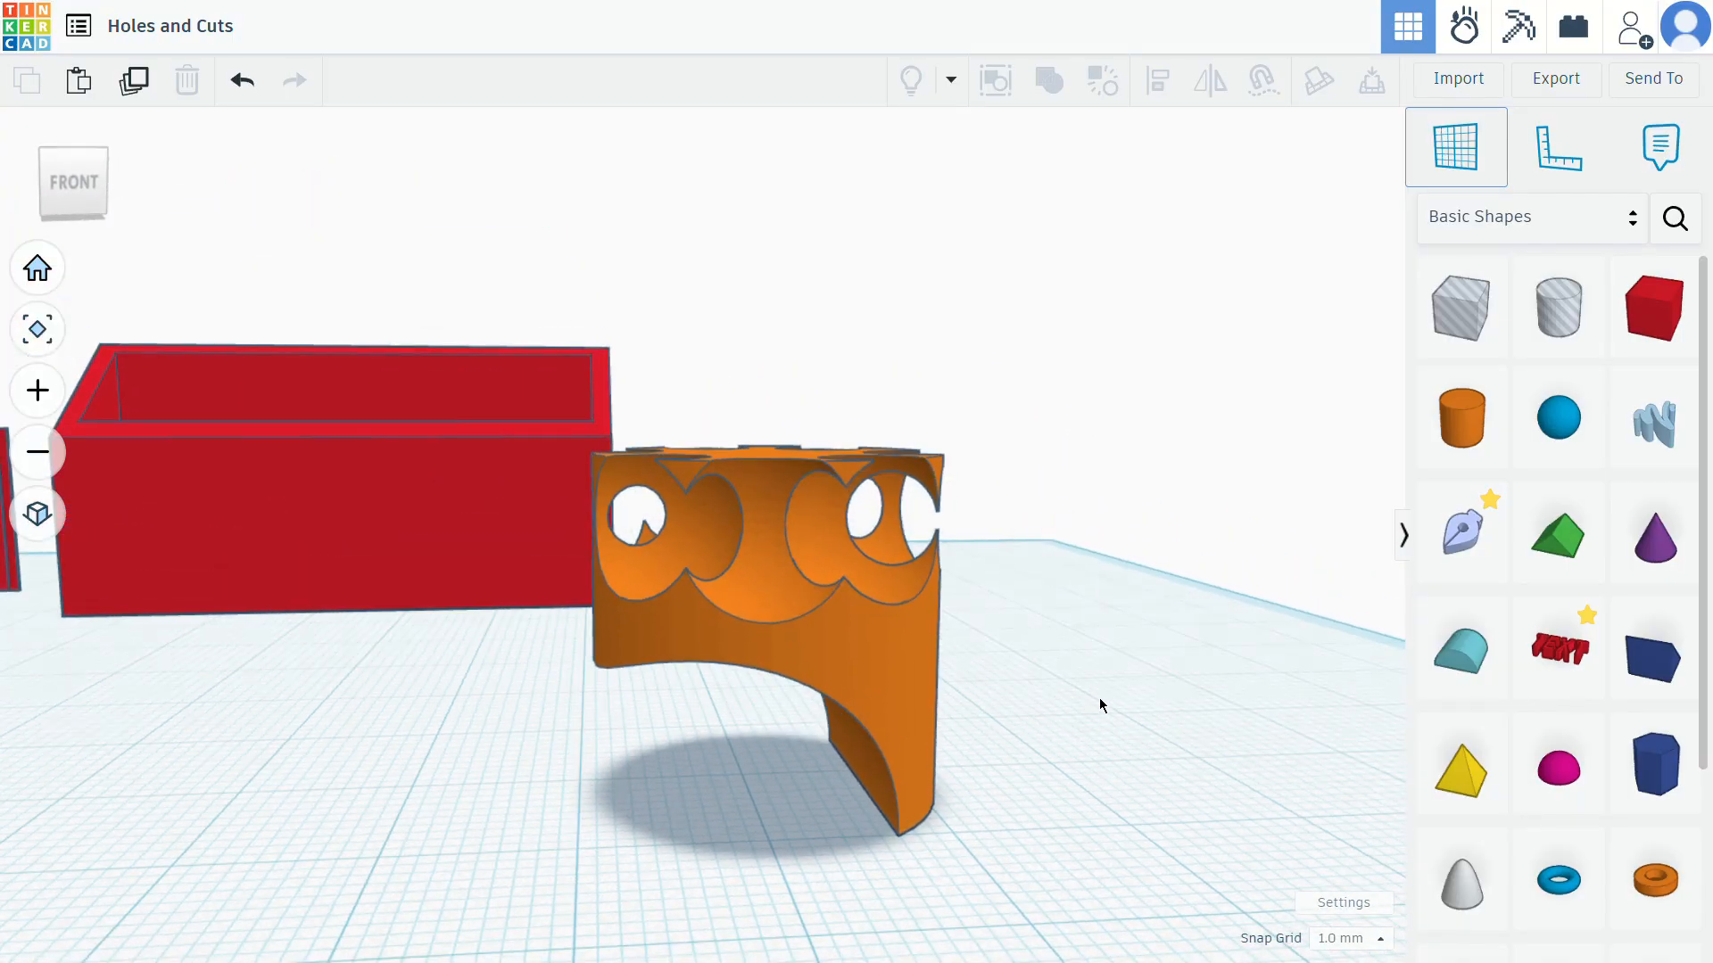
{"action": "right_click_drag", "start_coordinate": [1112, 668], "coordinate": [1044, 736]}
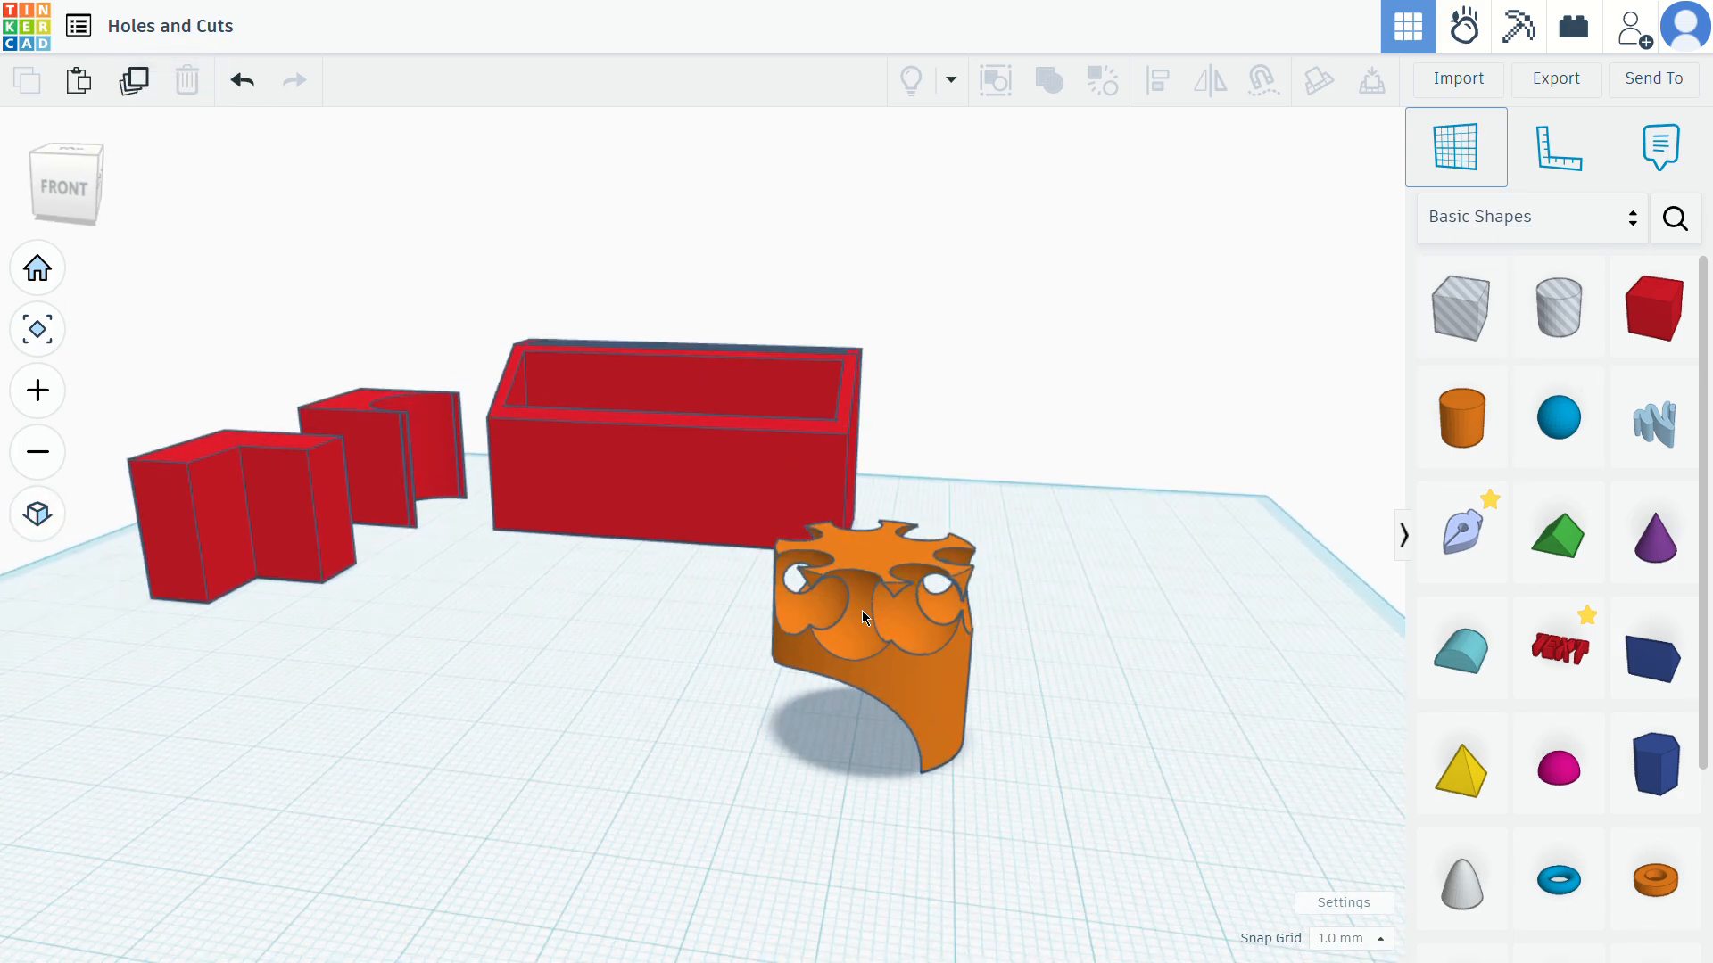
{"action": "right_click_drag", "start_coordinate": [862, 611], "coordinate": [839, 660]}
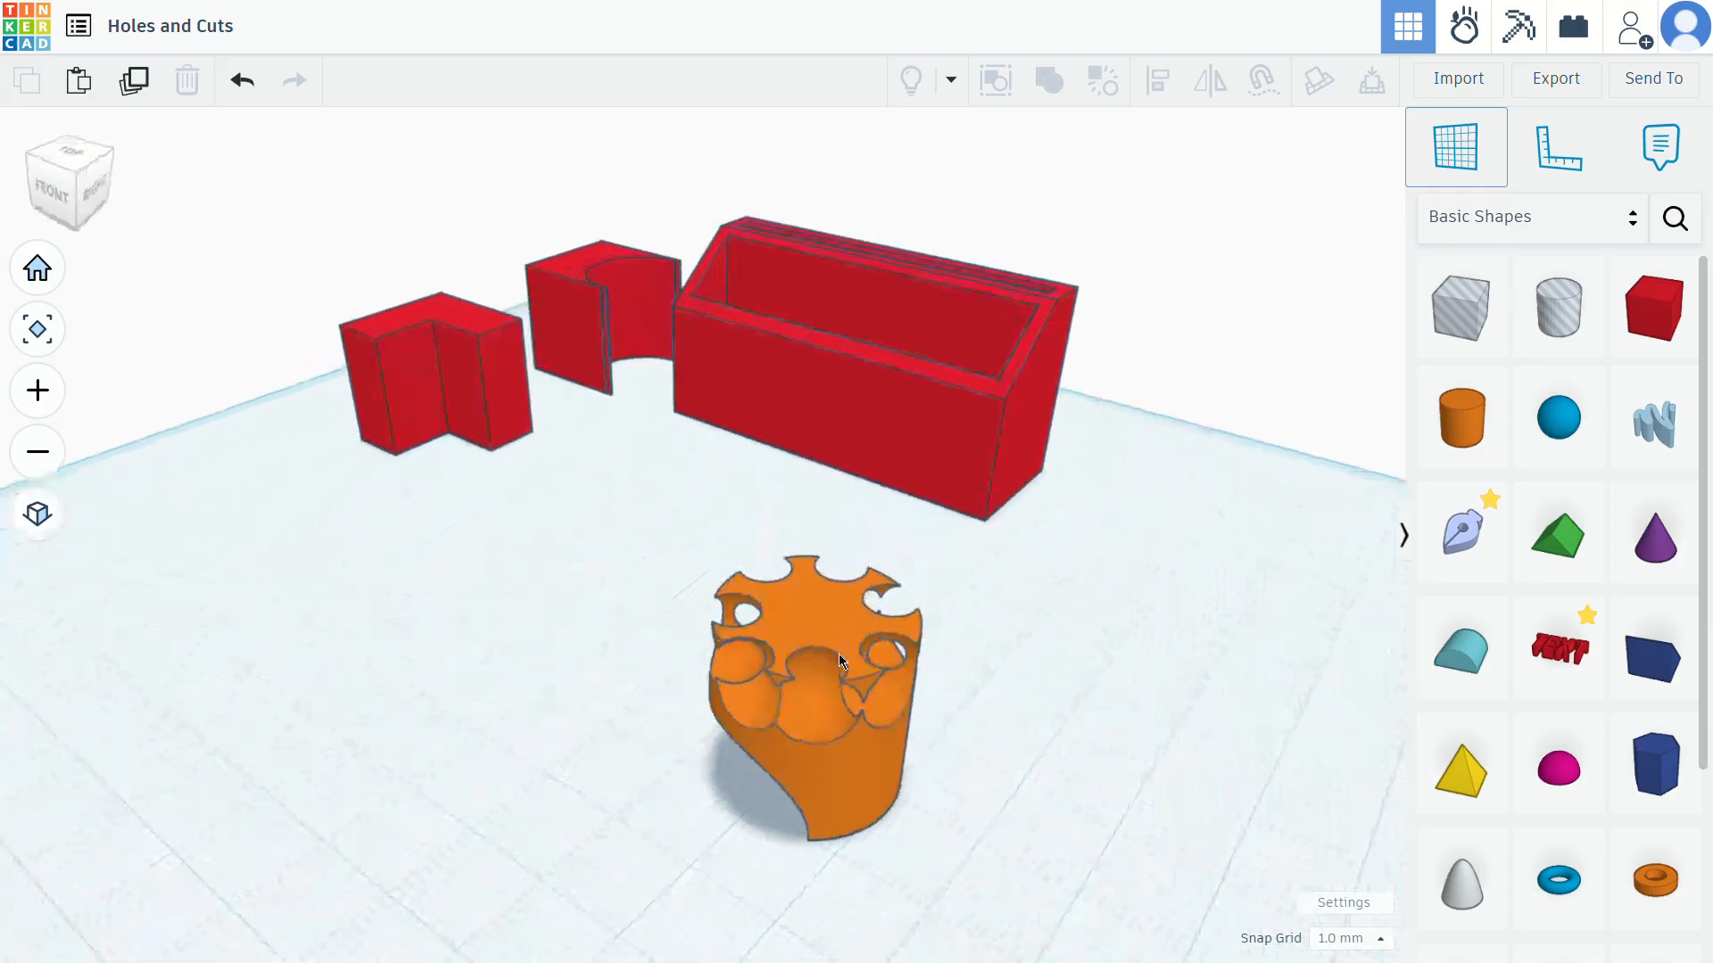